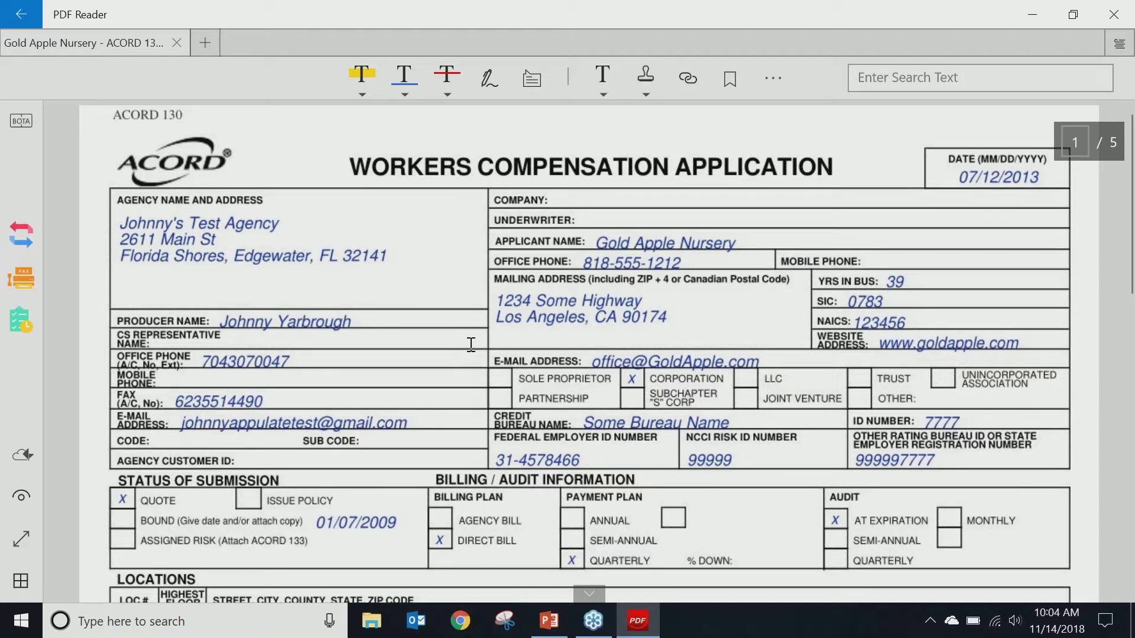
Step: Confirm Appulate Uplink is available as the ACORD 130 printer, then cancel printing and close PDF Reader
{"action": "left_click", "coordinate": [768, 85]}
{"action": "left_click", "coordinate": [772, 183]}
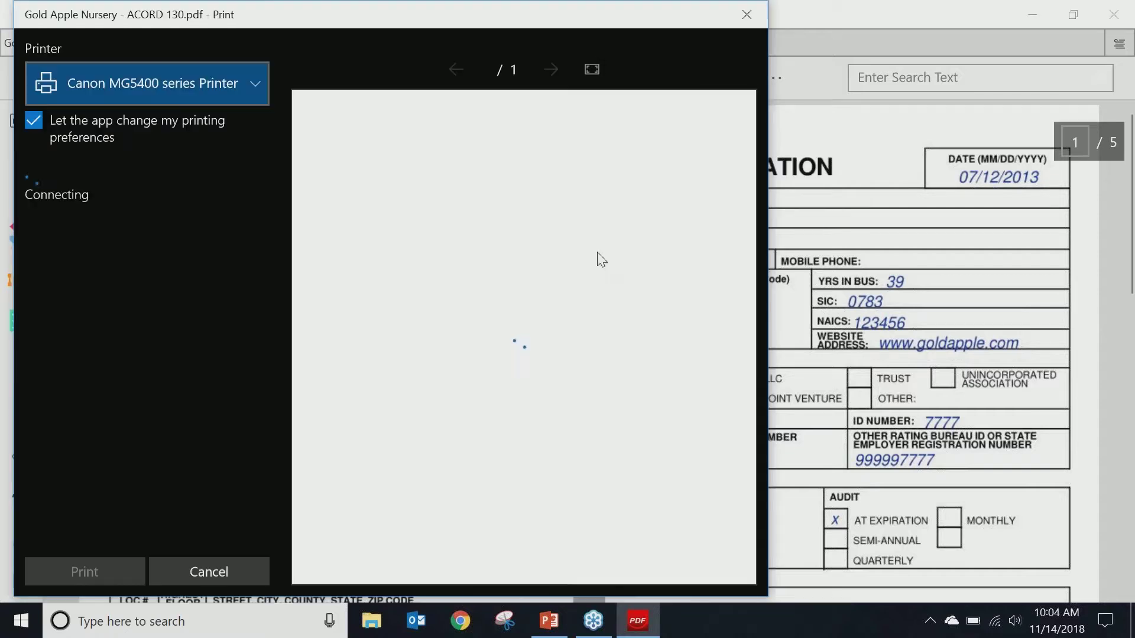
{"action": "left_click", "coordinate": [238, 94]}
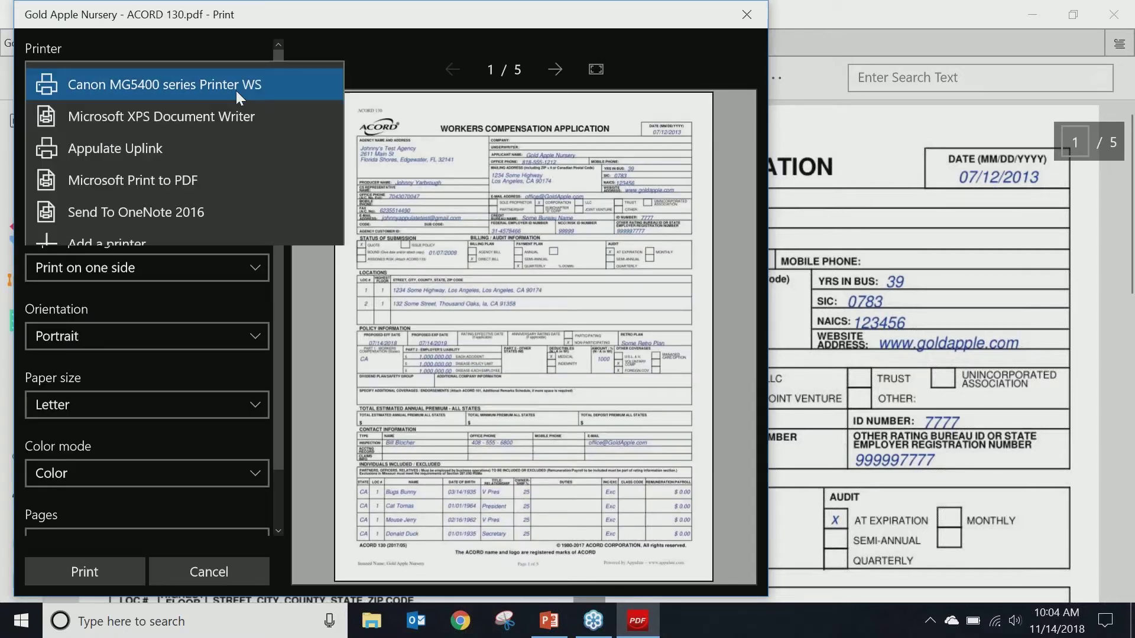
{"action": "left_click", "coordinate": [204, 155]}
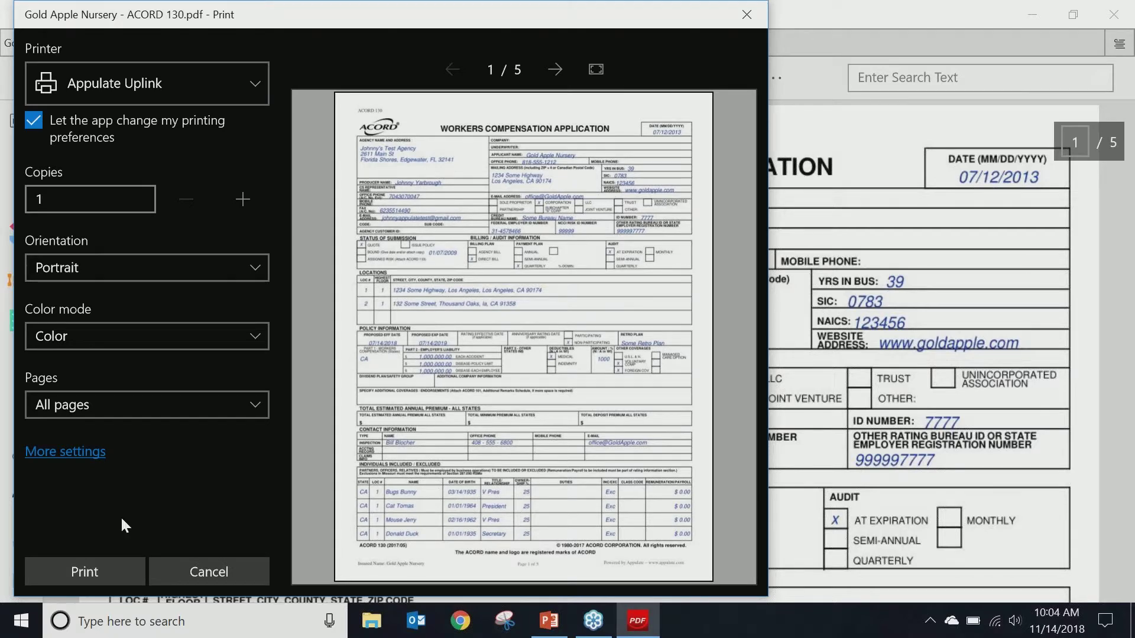
{"action": "left_click", "coordinate": [752, 20]}
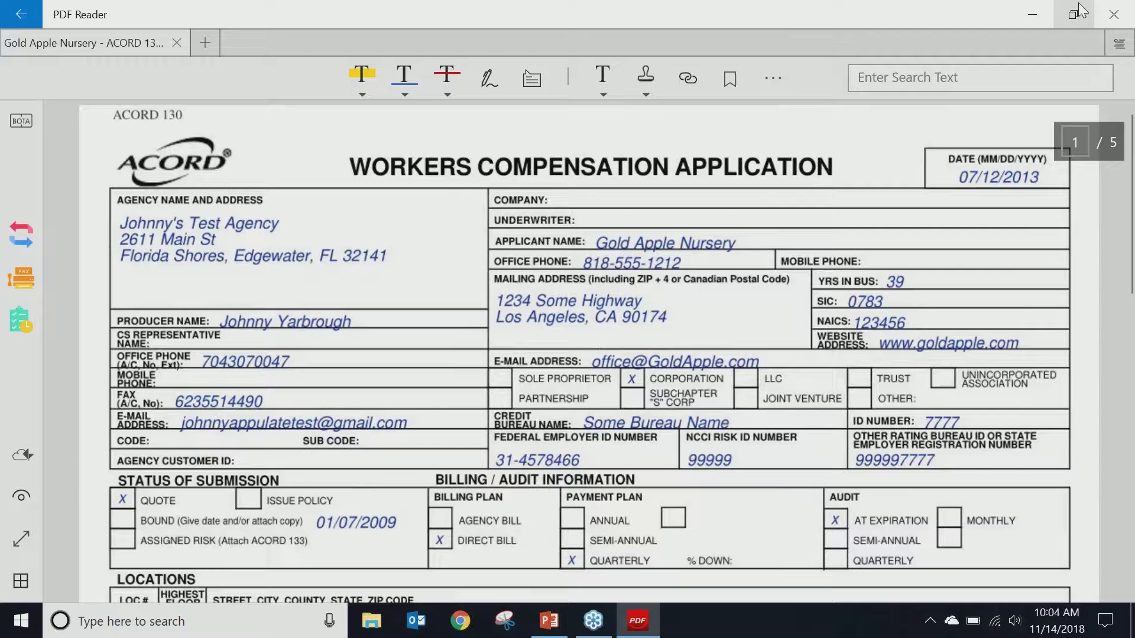
{"action": "left_click", "coordinate": [1113, 16]}
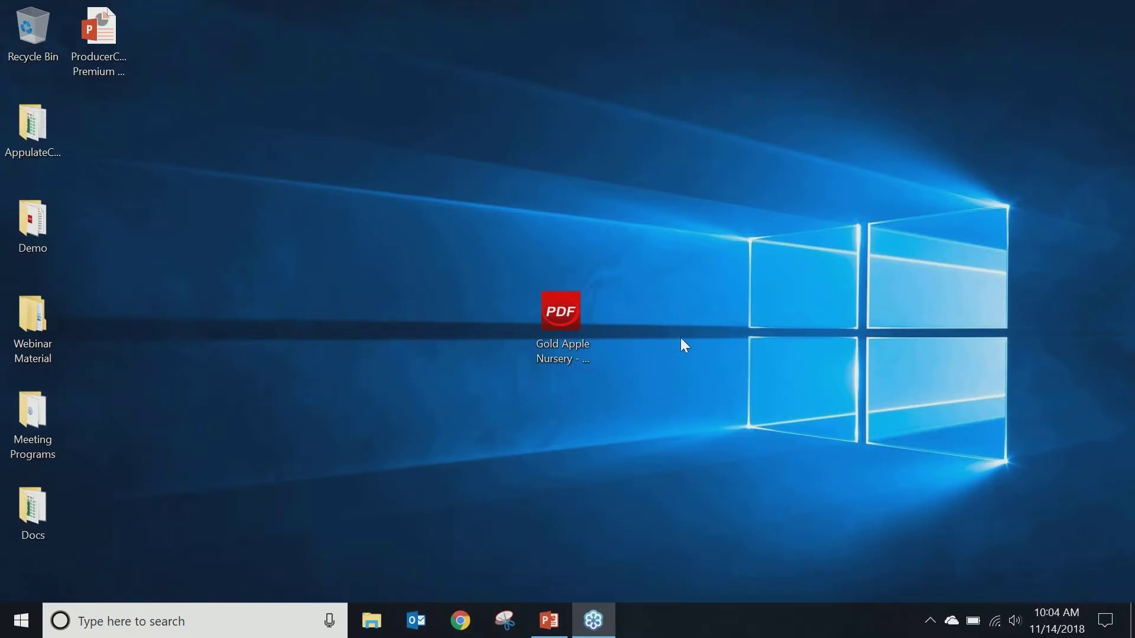
Step: Send the Gold Apple Nursery PDF to Appulate via Uplink using the saved login
{"action": "right_click", "coordinate": [543, 347]}
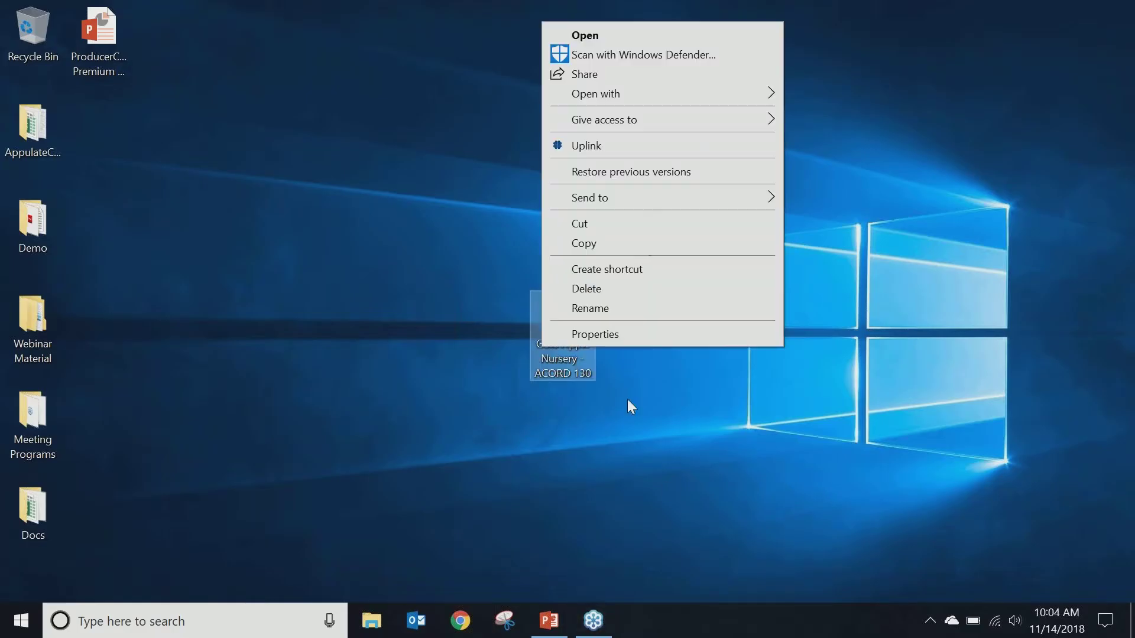
{"action": "left_click", "coordinate": [607, 148]}
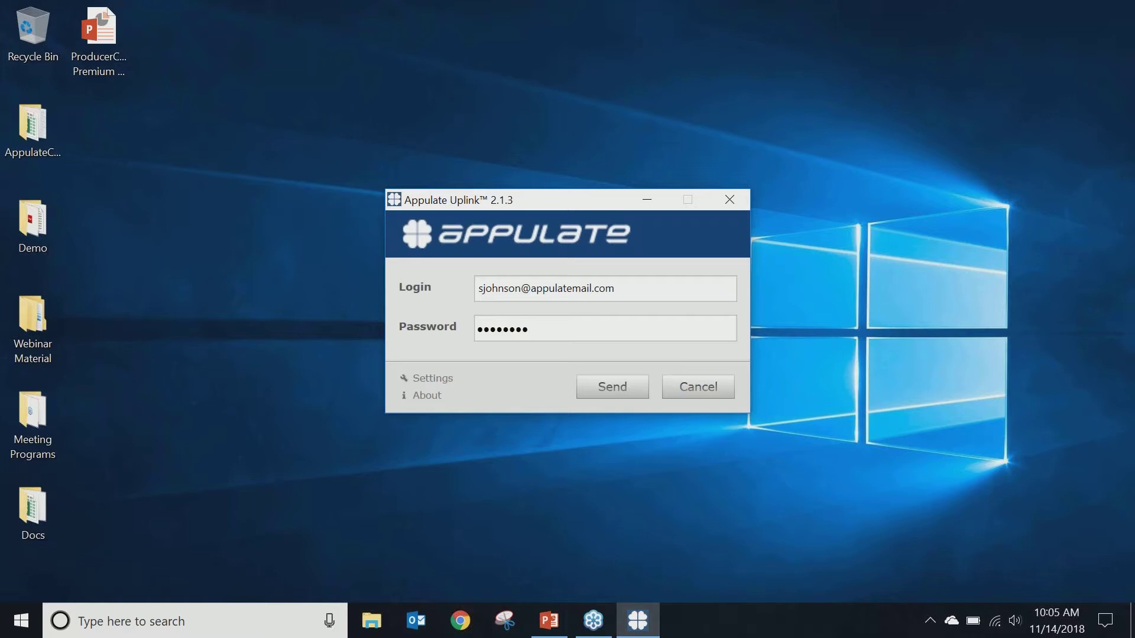
{"action": "left_click", "coordinate": [602, 386]}
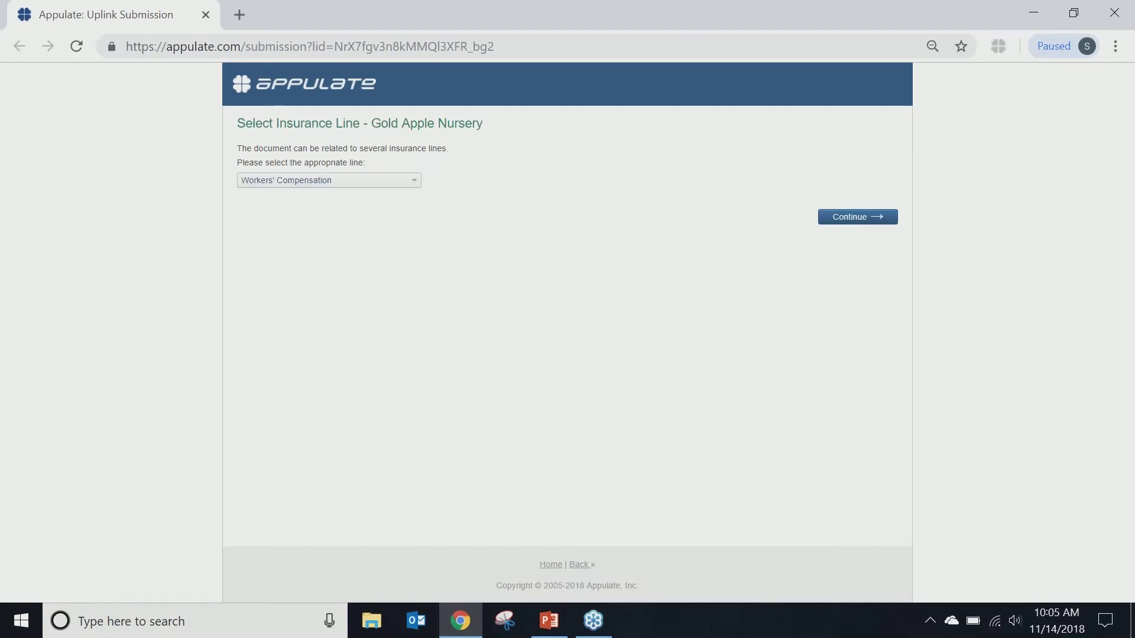
Step: Continue with Workers' Compensation as the insurance line to open the prefilled Request for Quote Q&A
{"action": "left_click", "coordinate": [843, 219]}
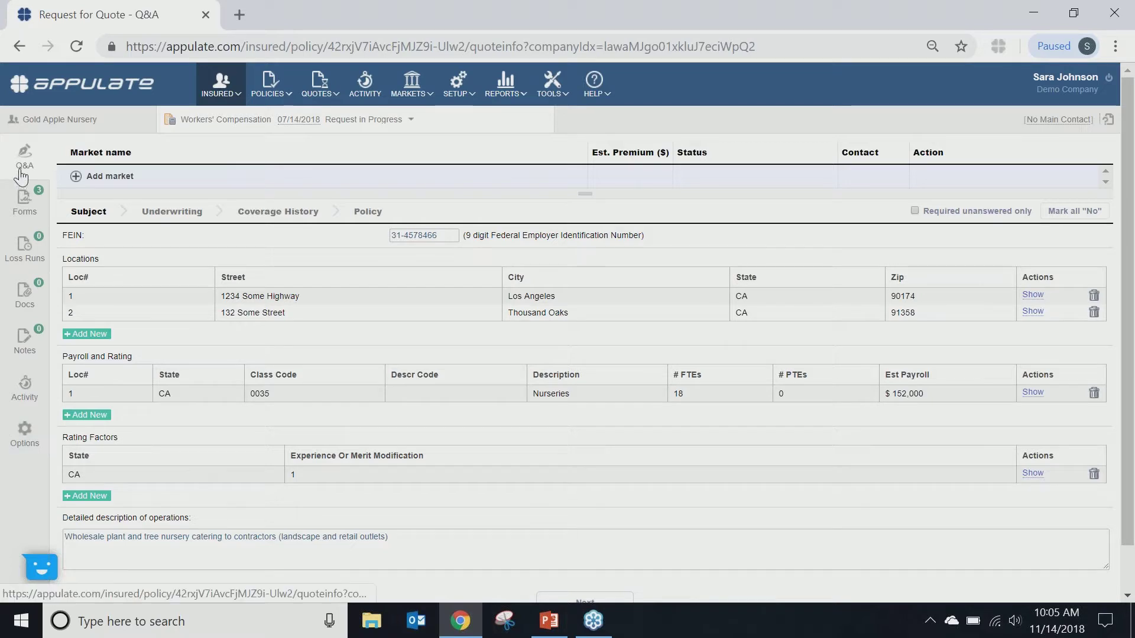
Step: Show the Forms page listing ACORD 125, ACORD 130 and ACORD 133
{"action": "left_click", "coordinate": [24, 203]}
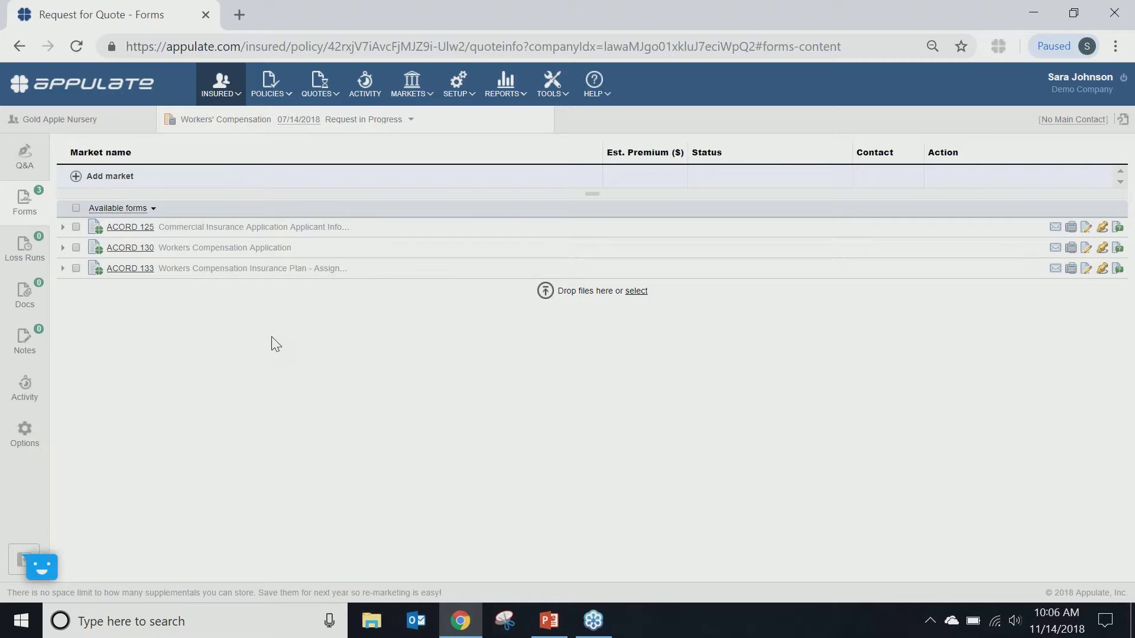
Step: Look over the Loss Runs and Docs sections, then go to Notes
{"action": "left_click", "coordinate": [24, 249]}
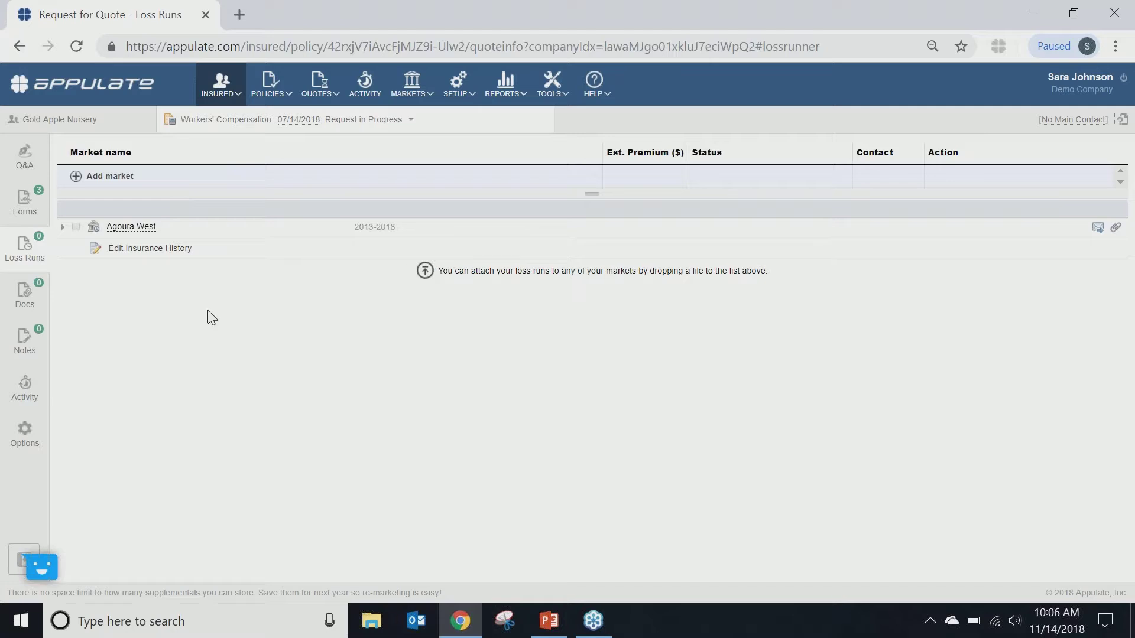
{"action": "left_click", "coordinate": [23, 309]}
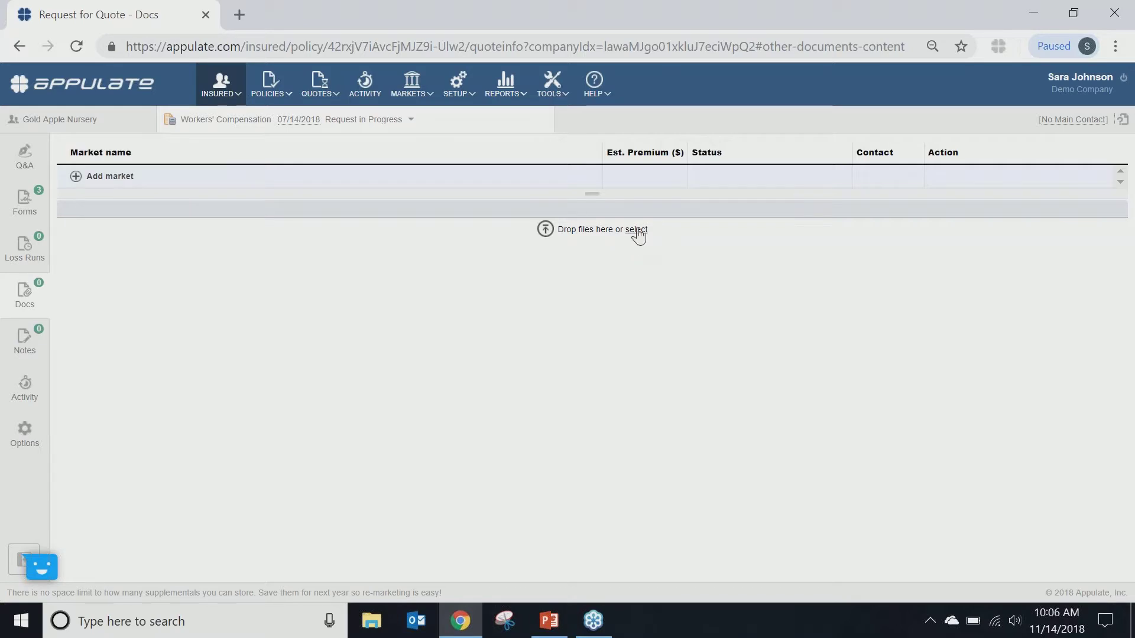
{"action": "left_click", "coordinate": [45, 350]}
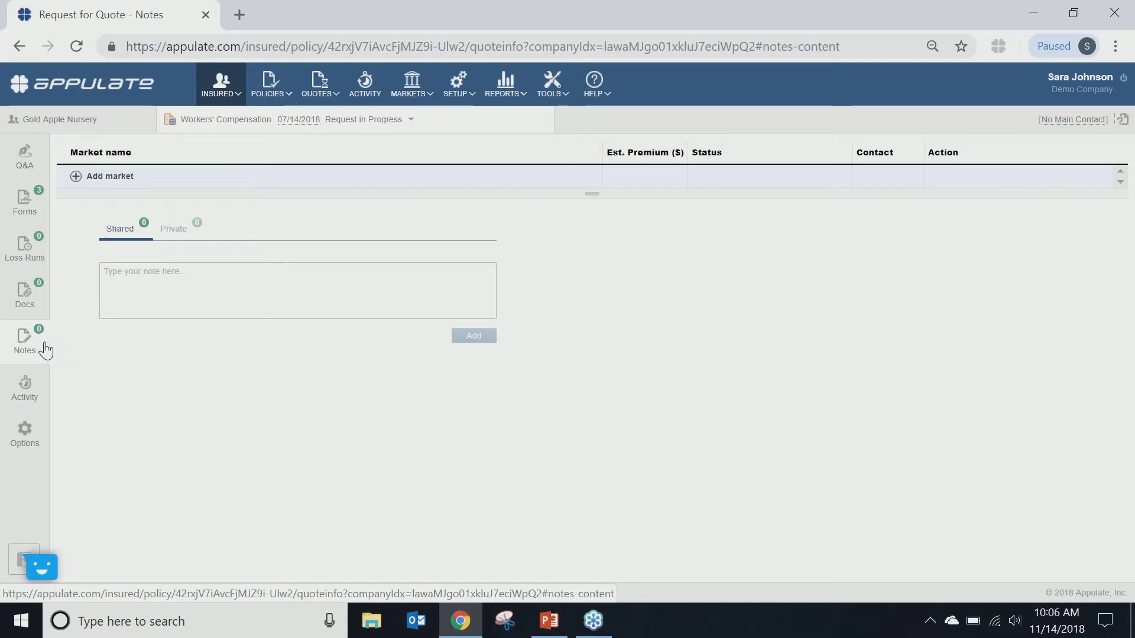
Step: Add a private note reading 'Test' to the quote
{"action": "left_click", "coordinate": [181, 237]}
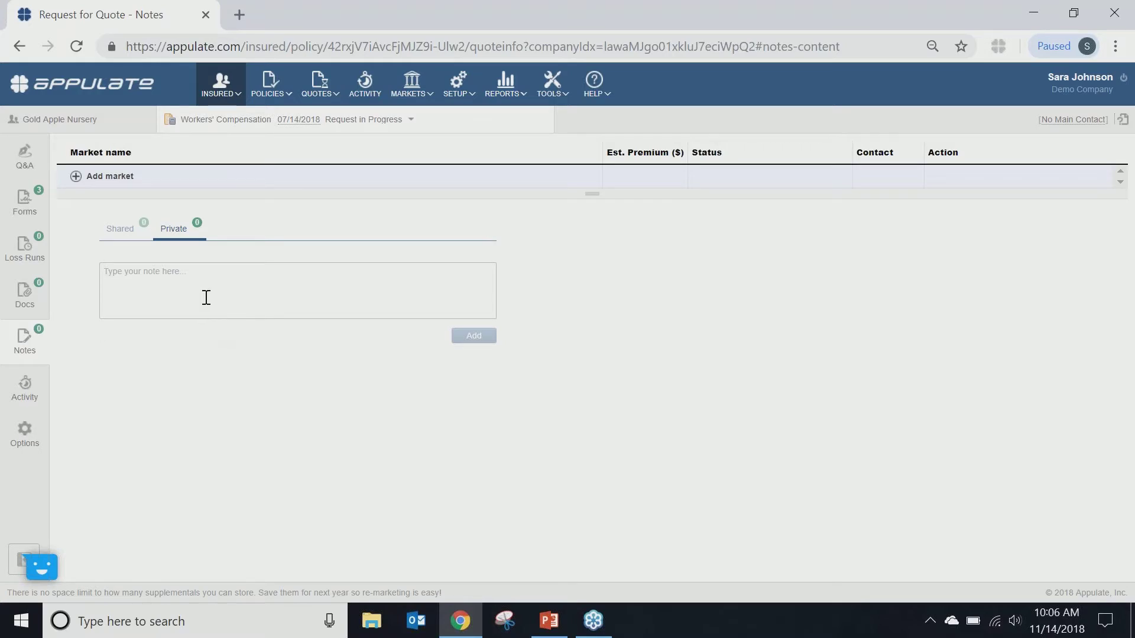
{"action": "left_click", "coordinate": [213, 300]}
{"action": "type", "text": "Test"}
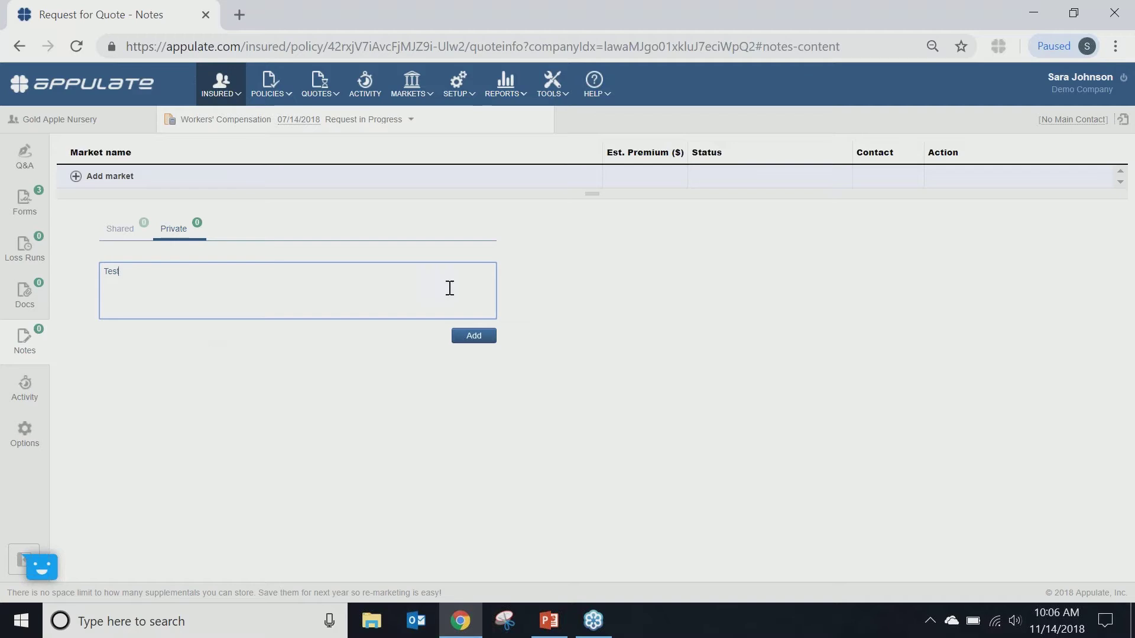
{"action": "left_click", "coordinate": [480, 337]}
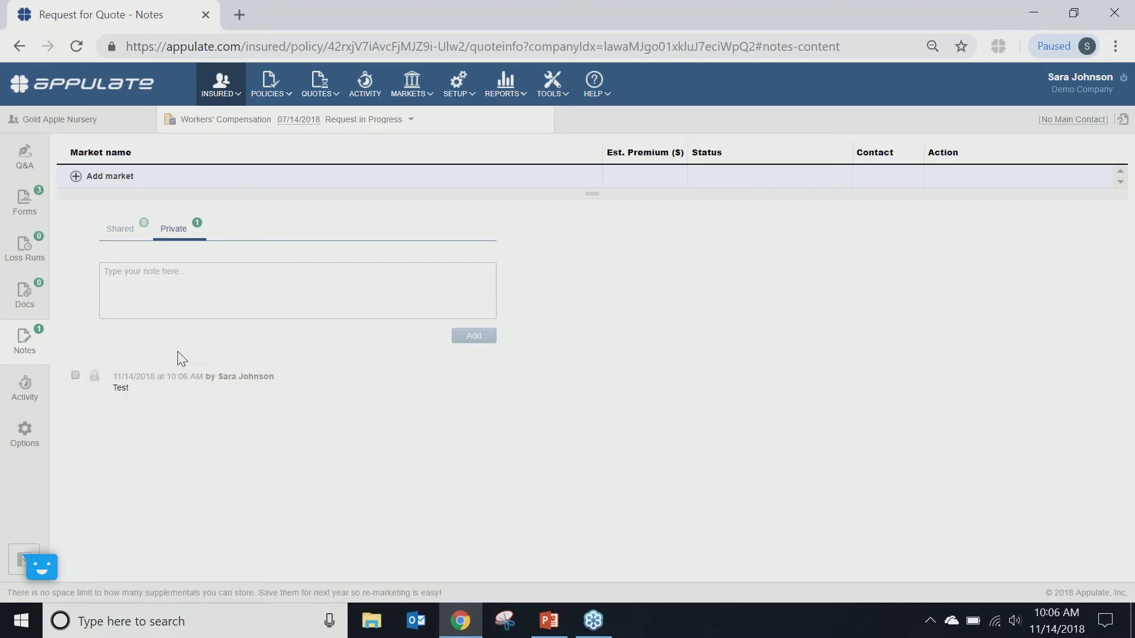
Step: Change the 'Test' note's access to shared and check it under Shared notes
{"action": "left_click", "coordinate": [97, 383]}
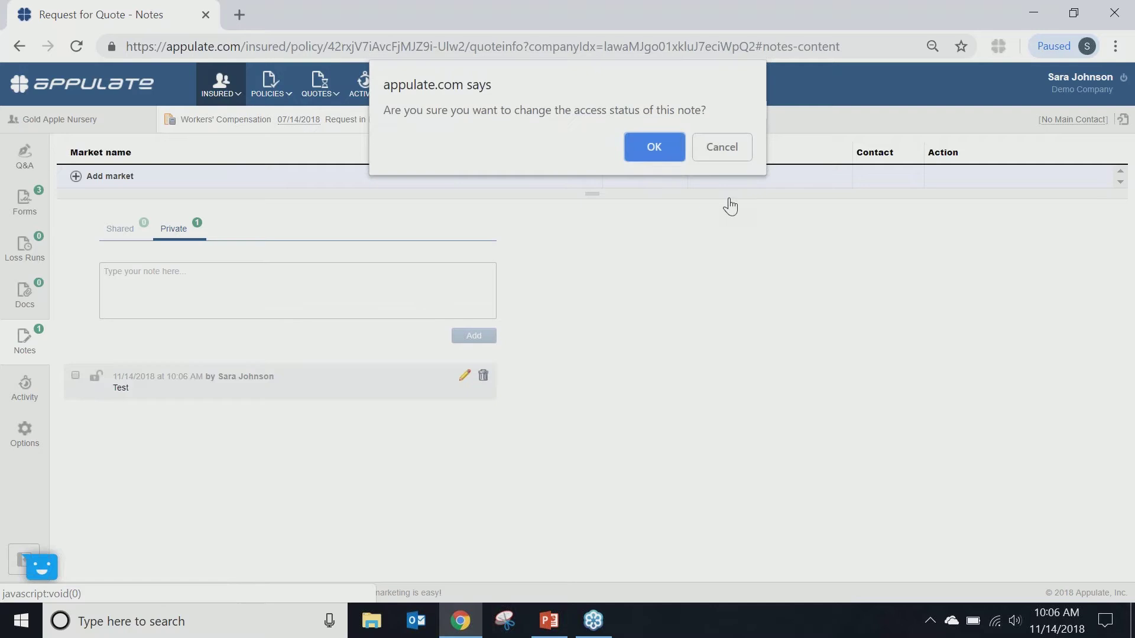
{"action": "left_click", "coordinate": [653, 147]}
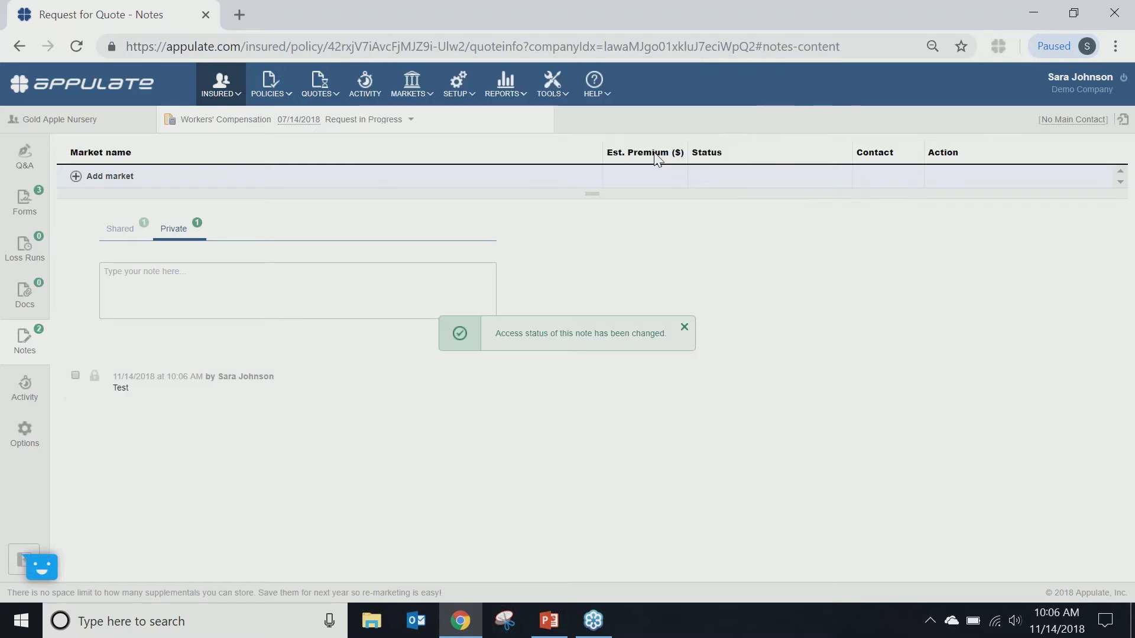
{"action": "left_click", "coordinate": [119, 230]}
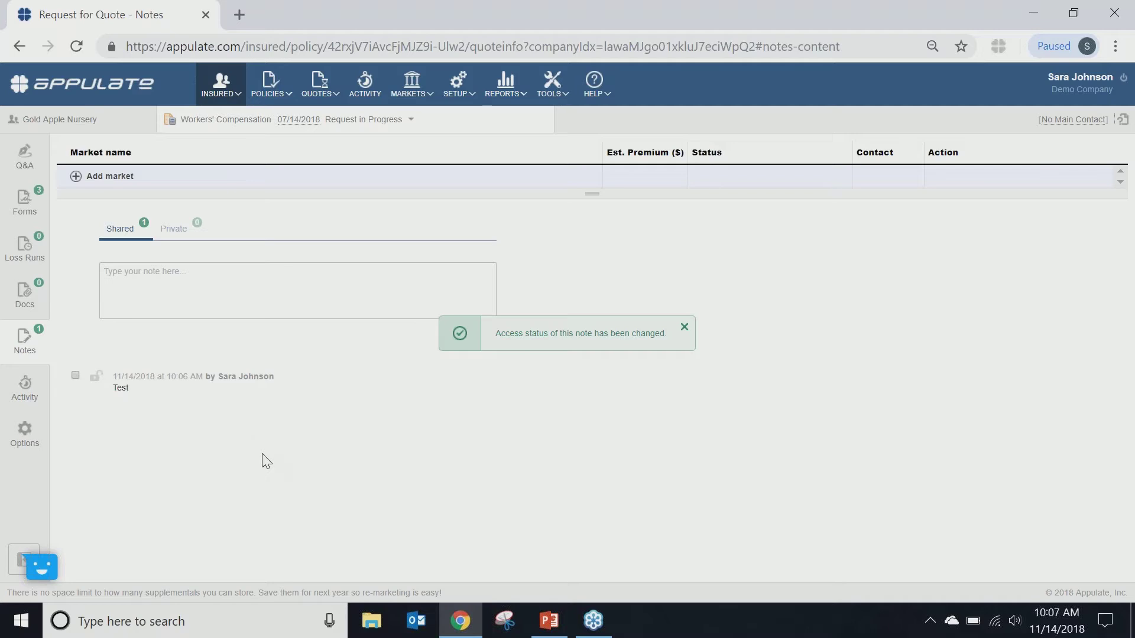
{"action": "mouse_move", "coordinate": [466, 393]}
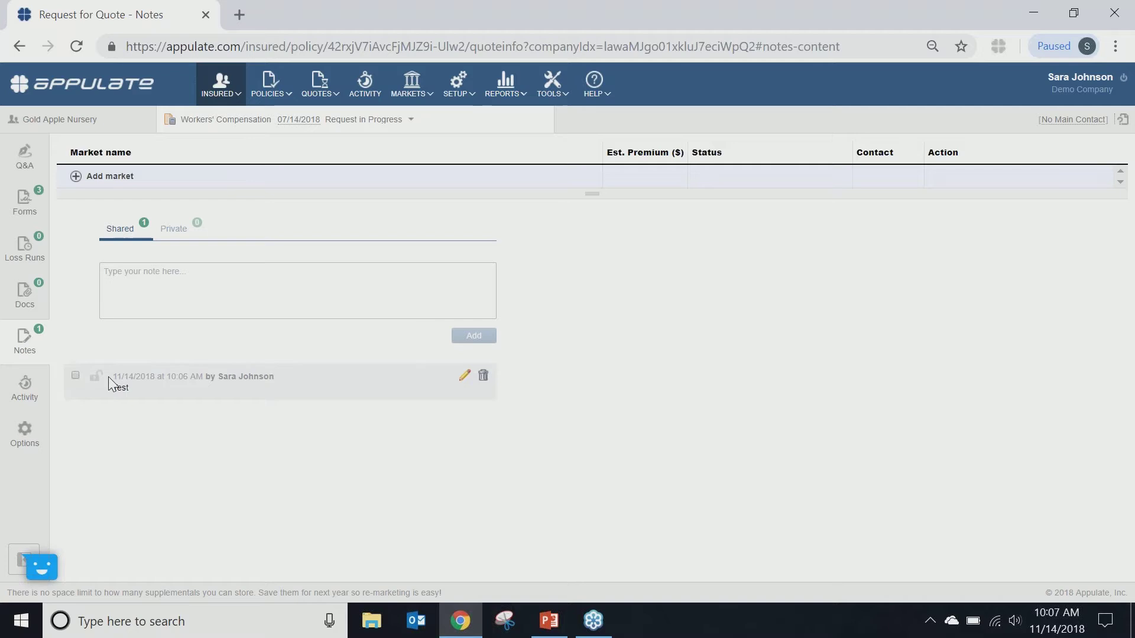
Step: Review the Activity log, then show the Options page with expiring carrier Agoura West
{"action": "left_click", "coordinate": [27, 393]}
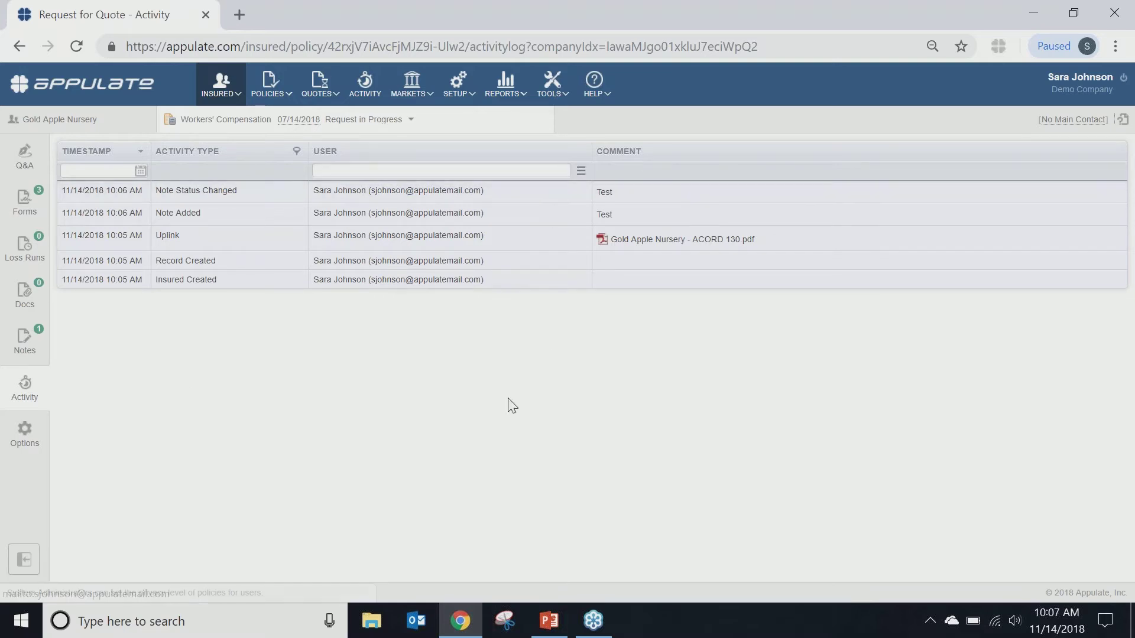
{"action": "left_click", "coordinate": [26, 444]}
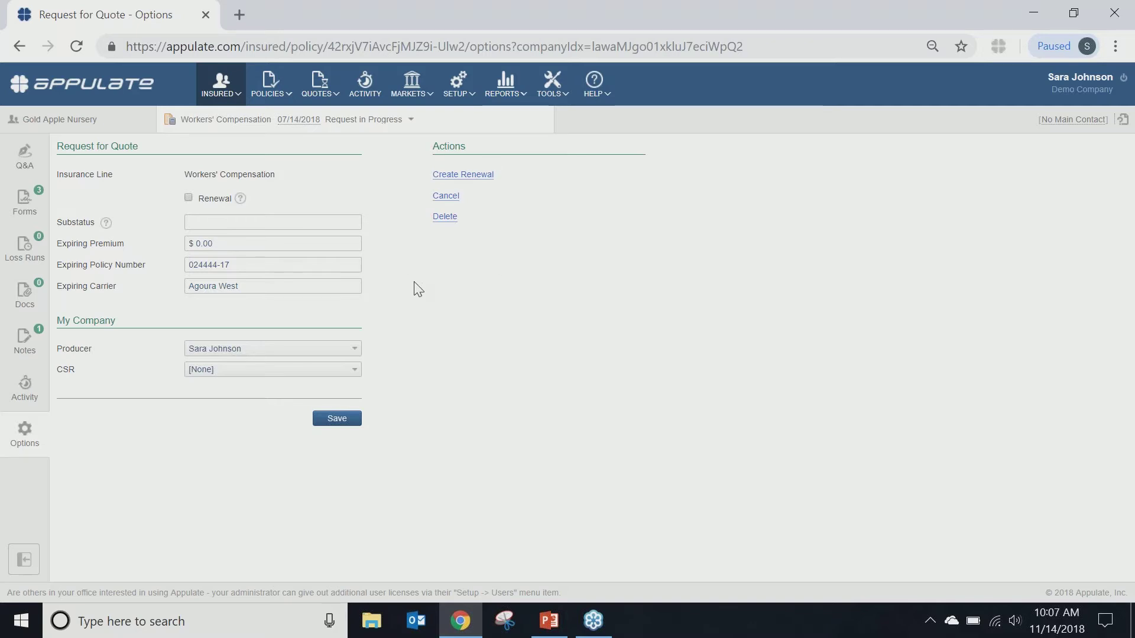
Step: Leave the Expiring Policy Number field and return to the Q&A Subject page
{"action": "left_click", "coordinate": [197, 262]}
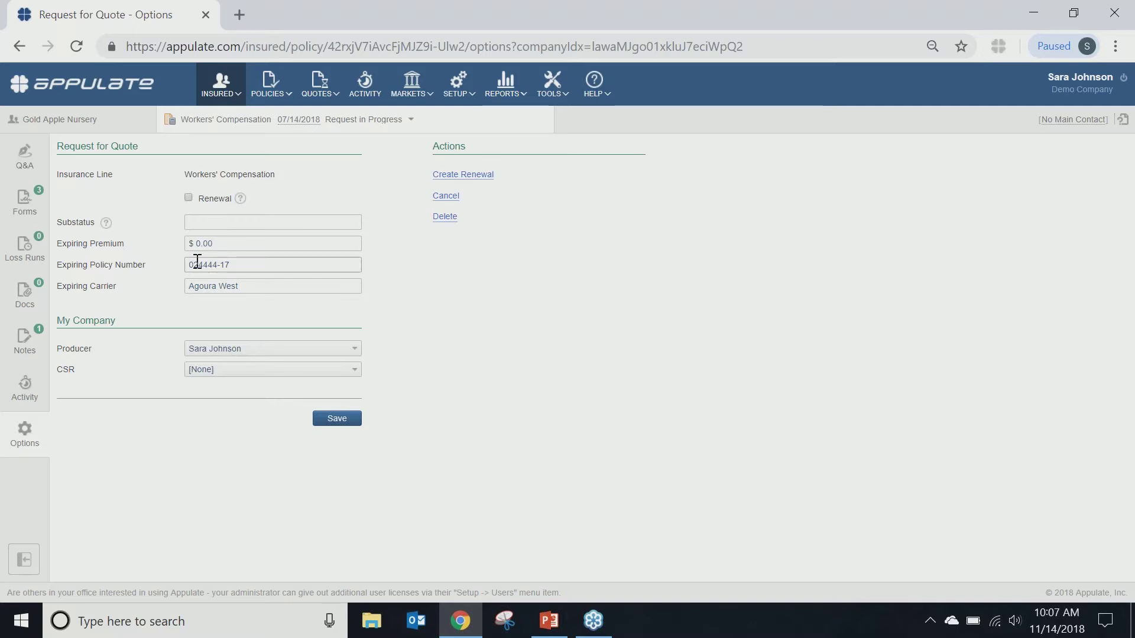
{"action": "left_click", "coordinate": [24, 156]}
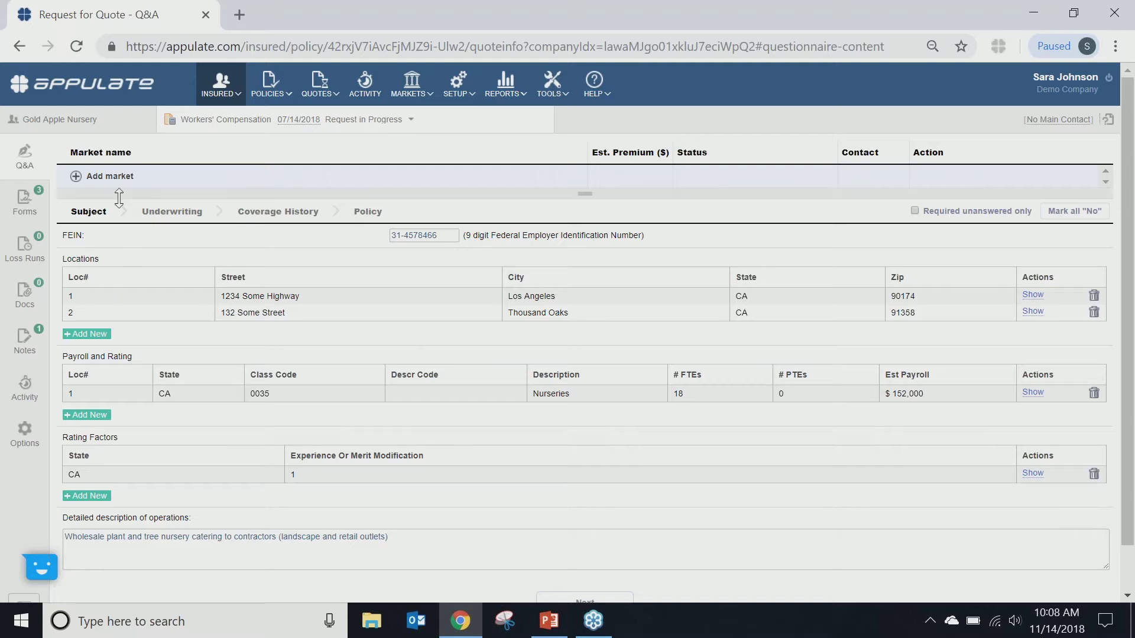
Step: Add ACE American, AmTrust Financial, Arrowhead Staging and Westlake GA as markets
{"action": "mouse_move", "coordinate": [412, 89]}
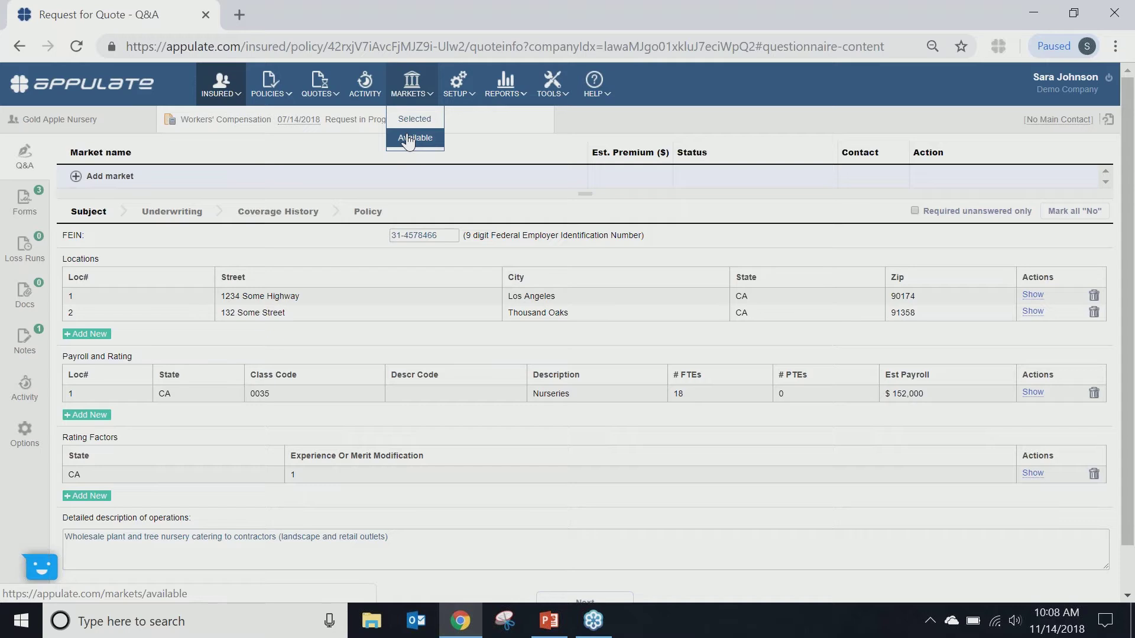
{"action": "left_click", "coordinate": [113, 177]}
{"action": "left_click", "coordinate": [122, 199]}
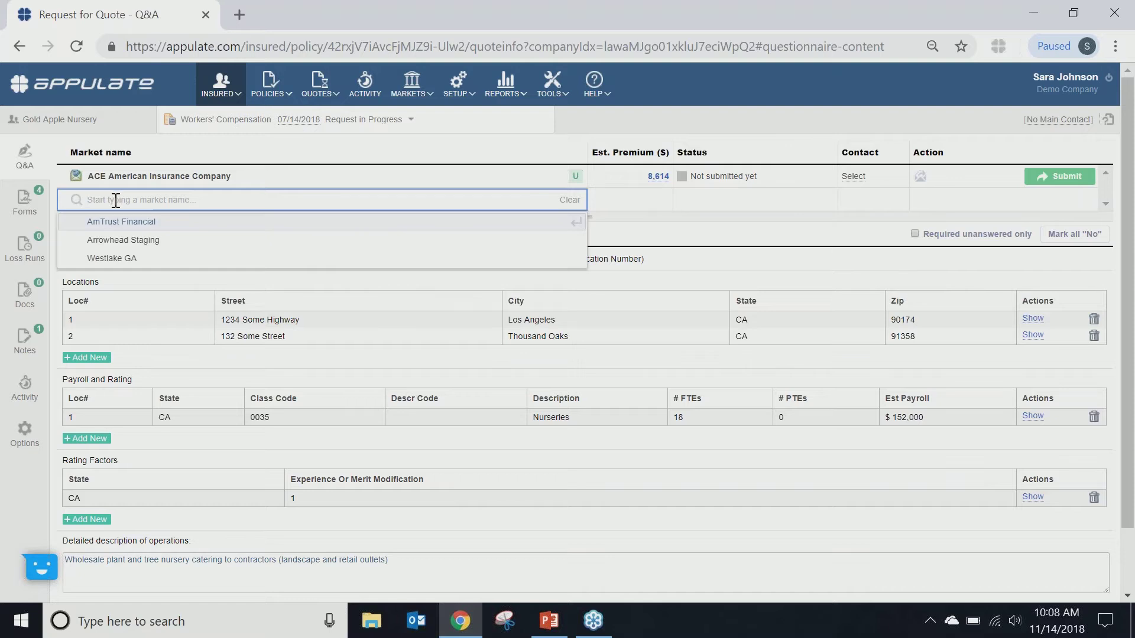
{"action": "left_click", "coordinate": [113, 220]}
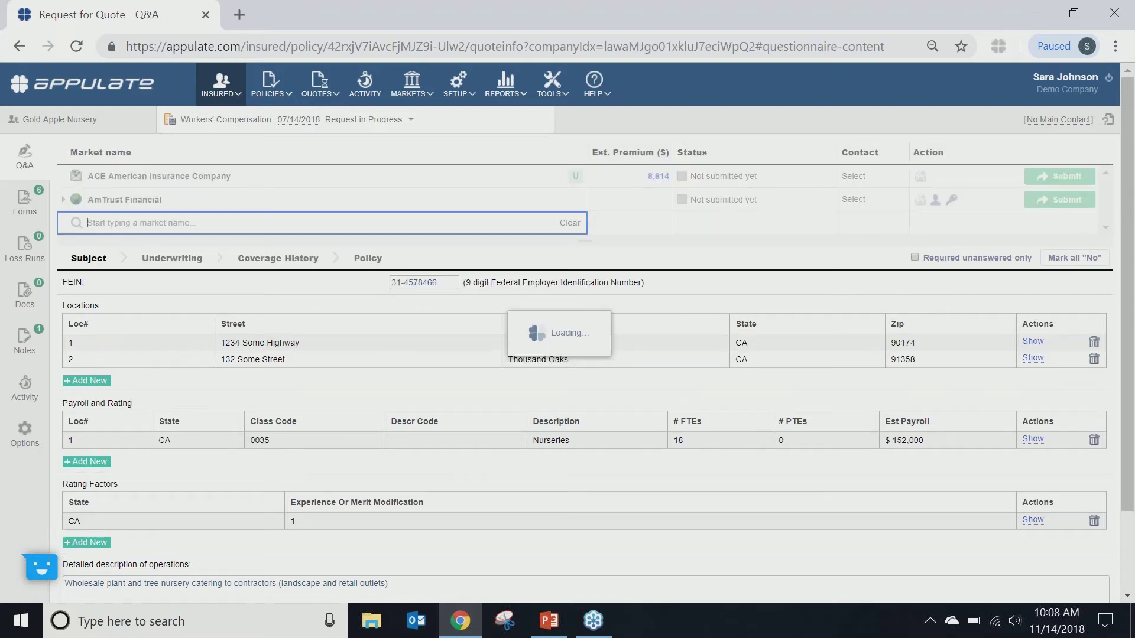
{"action": "left_click", "coordinate": [102, 220]}
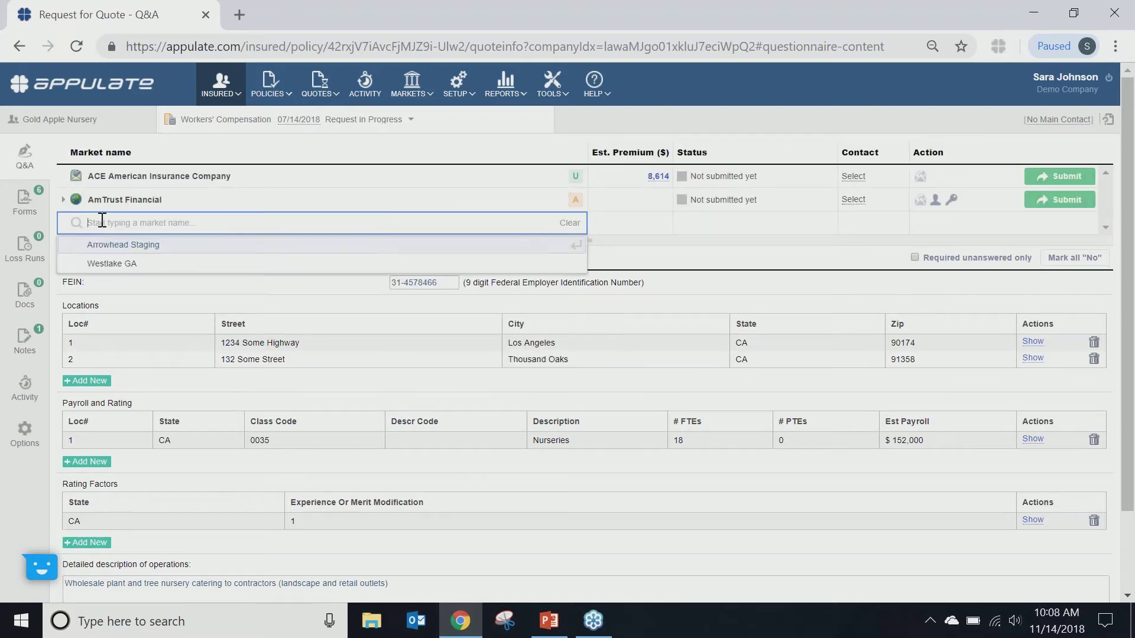
{"action": "left_click", "coordinate": [109, 248]}
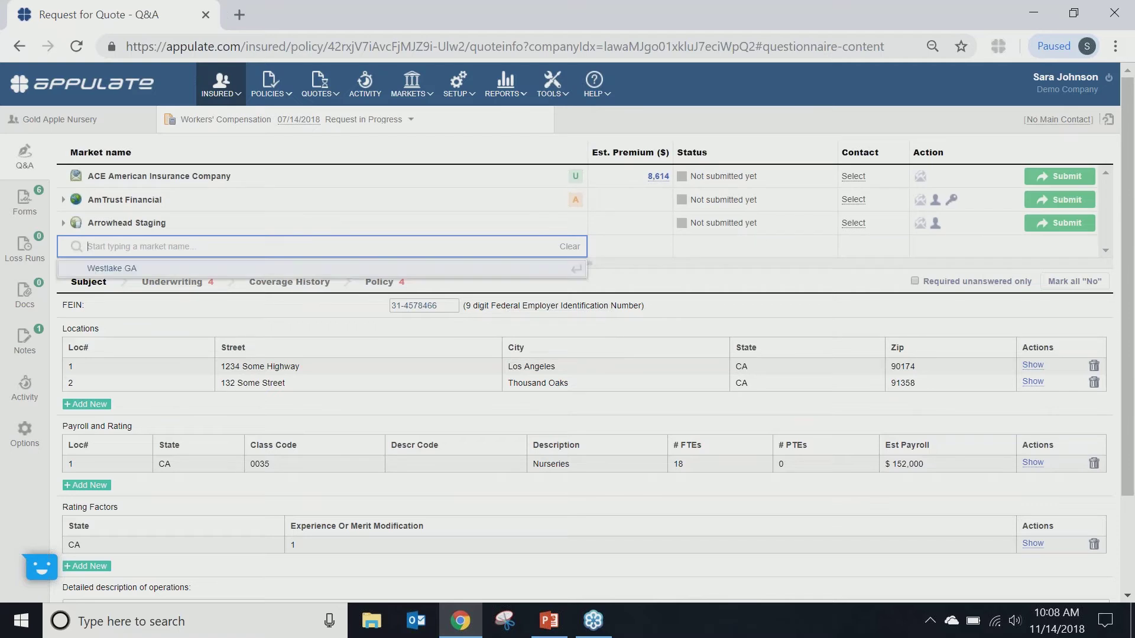
{"action": "left_click", "coordinate": [108, 270]}
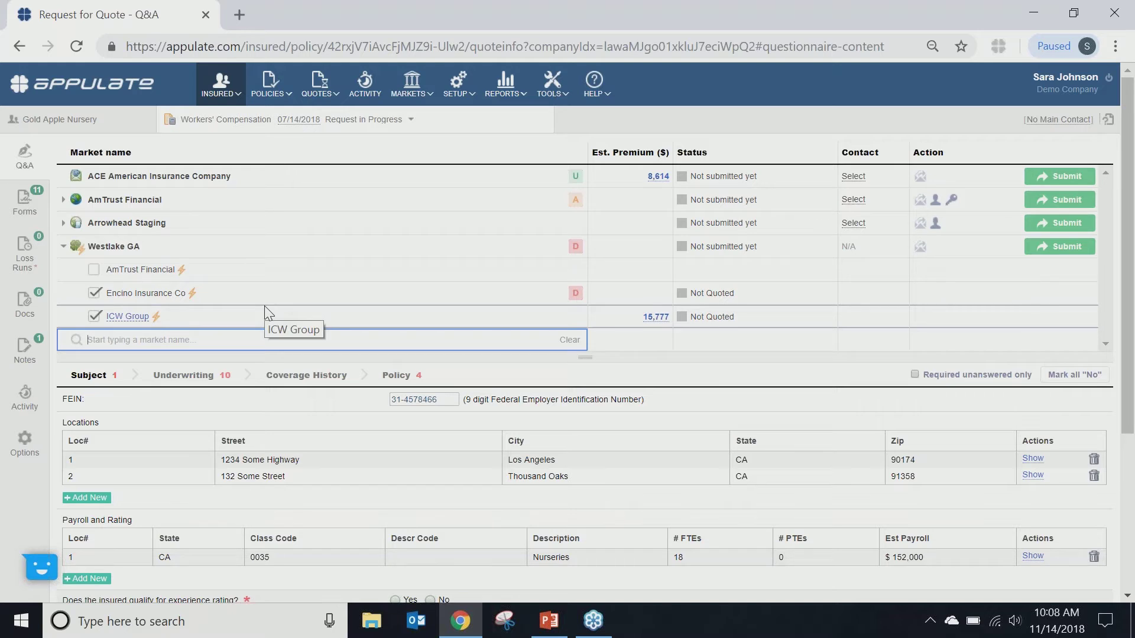
Step: Uncheck ICW Group under Westlake GA and view its decline reason, a reserved FEIN
{"action": "mouse_move", "coordinate": [182, 271]}
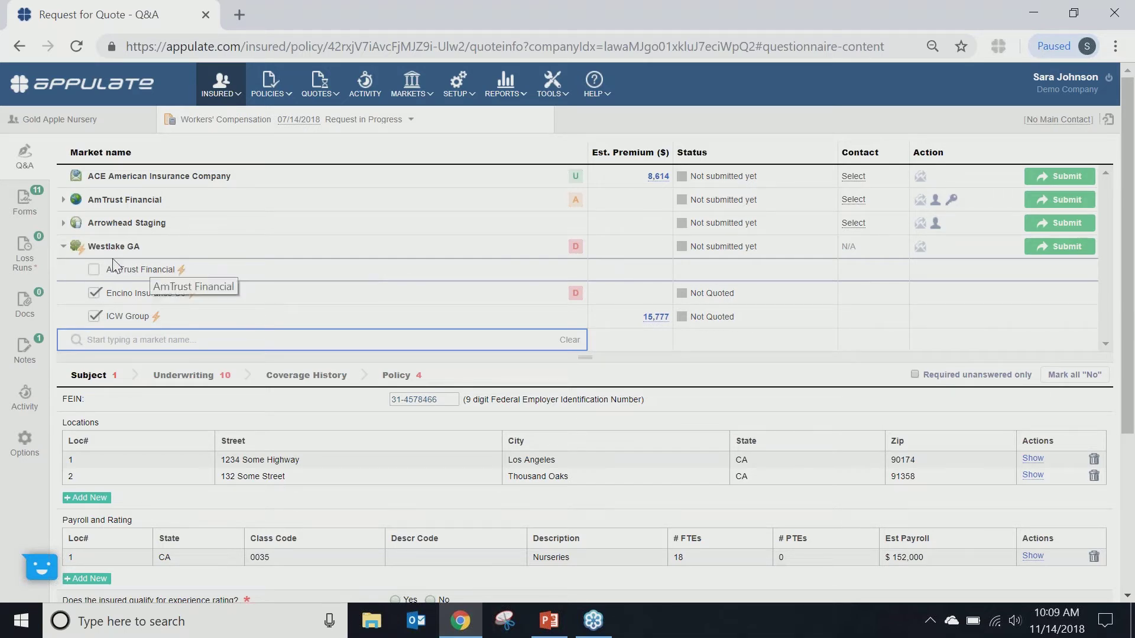
{"action": "mouse_move", "coordinate": [84, 253]}
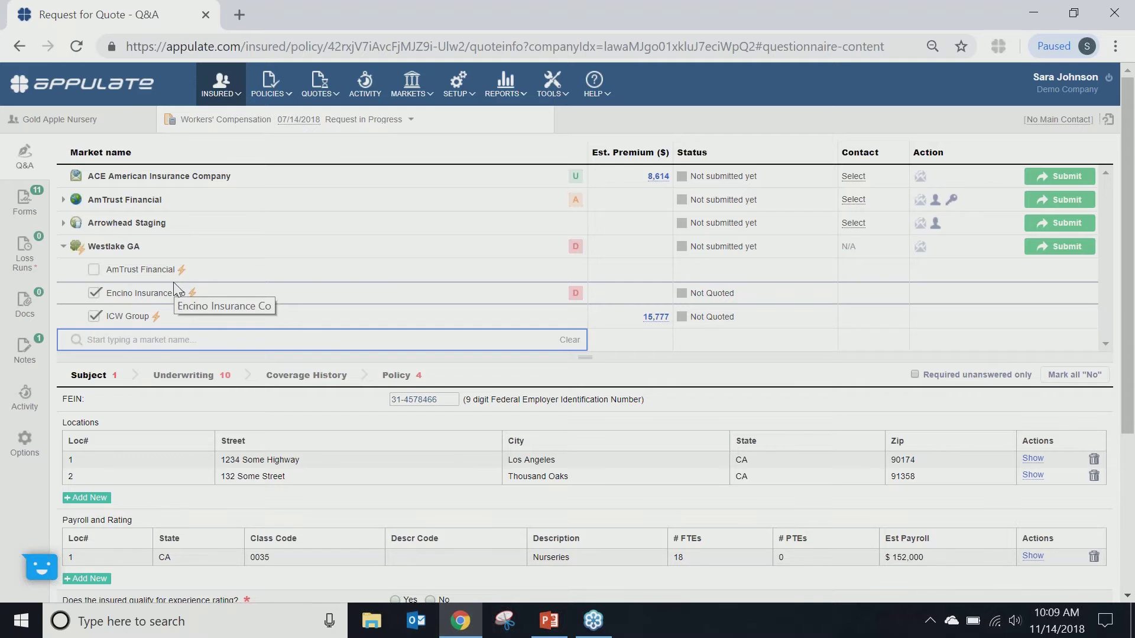
{"action": "left_click", "coordinate": [64, 247]}
{"action": "left_click", "coordinate": [64, 247]}
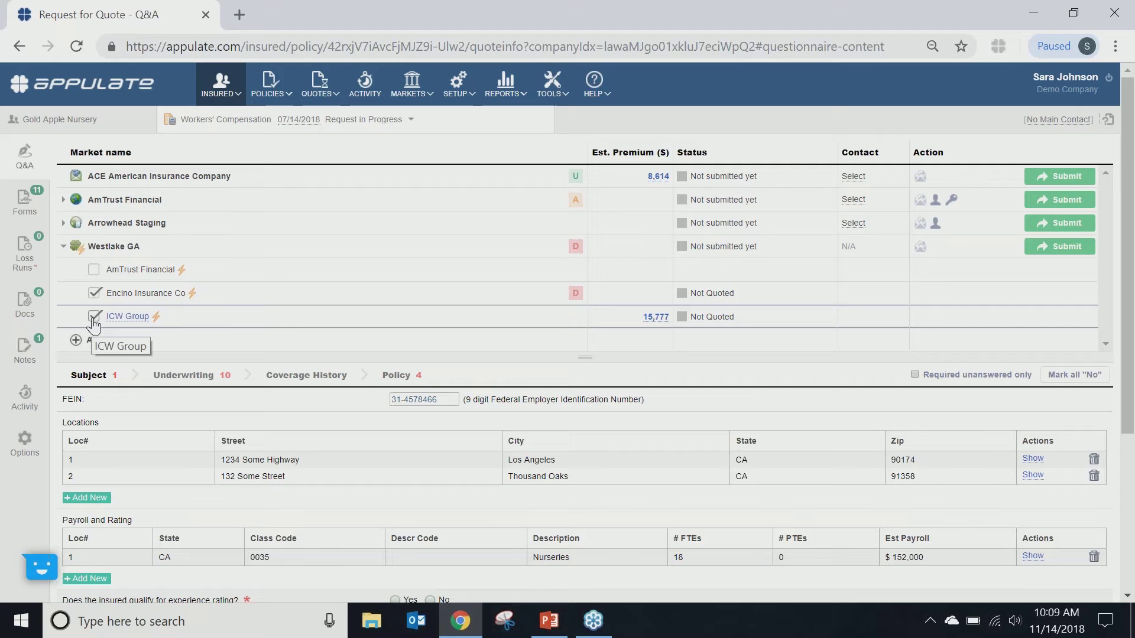
{"action": "left_click", "coordinate": [94, 317]}
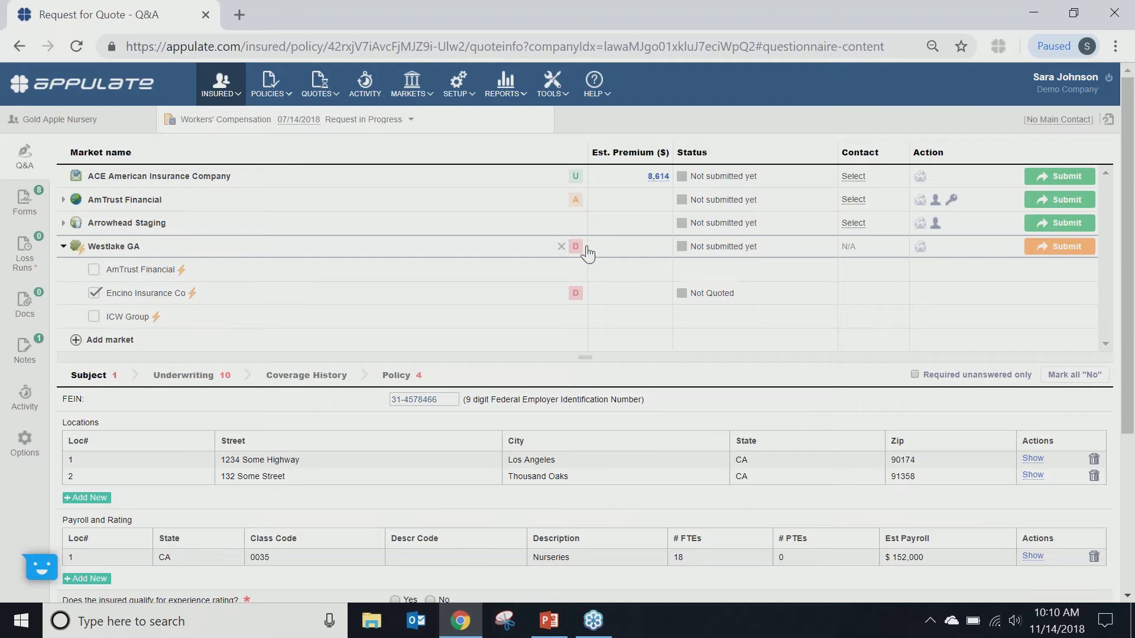
{"action": "mouse_move", "coordinate": [583, 255]}
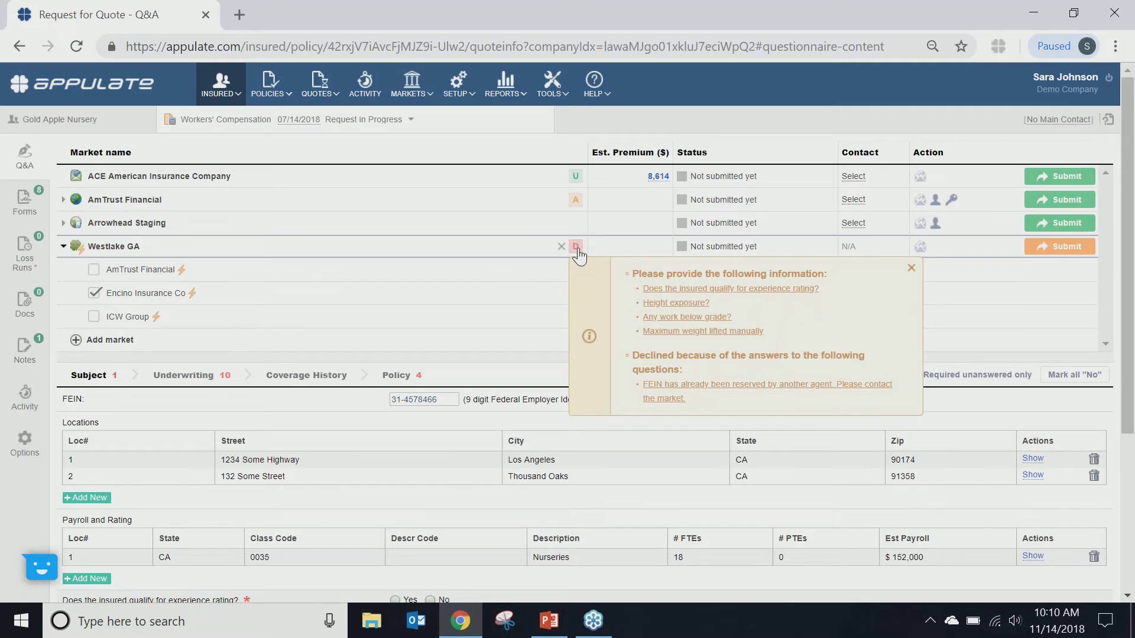
Step: Correct the last digit of the FEIN flagged in the decline so Encino returns a 13,058 estimate
{"action": "left_click", "coordinate": [663, 392]}
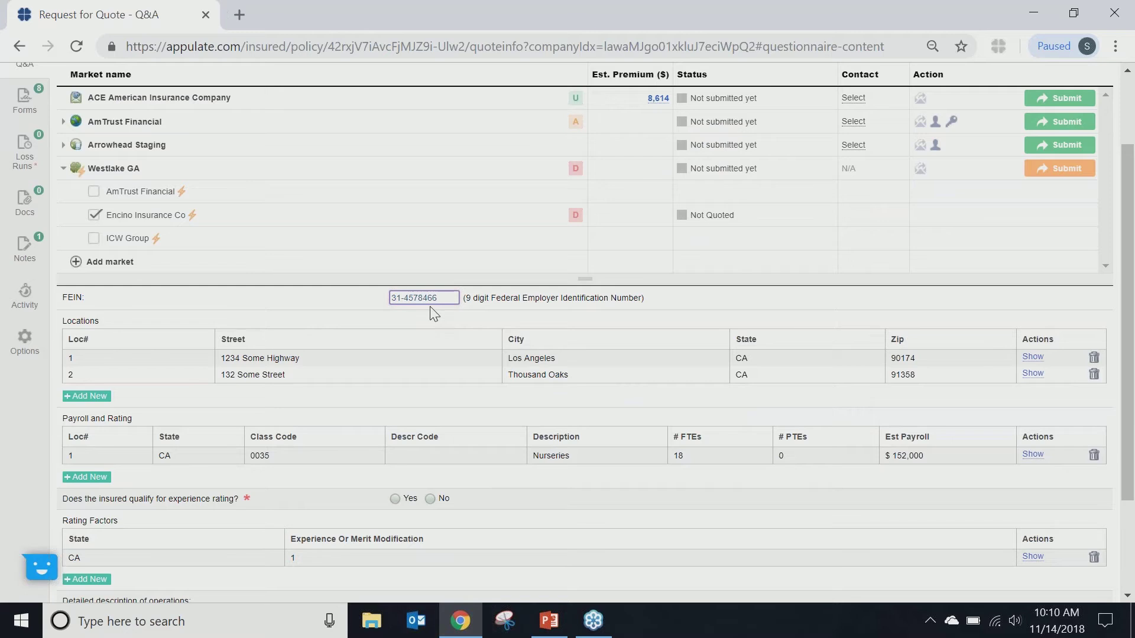
{"action": "key", "text": "BackSpace"}
{"action": "type", "text": "1"}
{"action": "left_click", "coordinate": [620, 317]}
{"action": "left_click", "coordinate": [415, 299]}
{"action": "type", "text": "1"}
{"action": "left_click", "coordinate": [653, 318]}
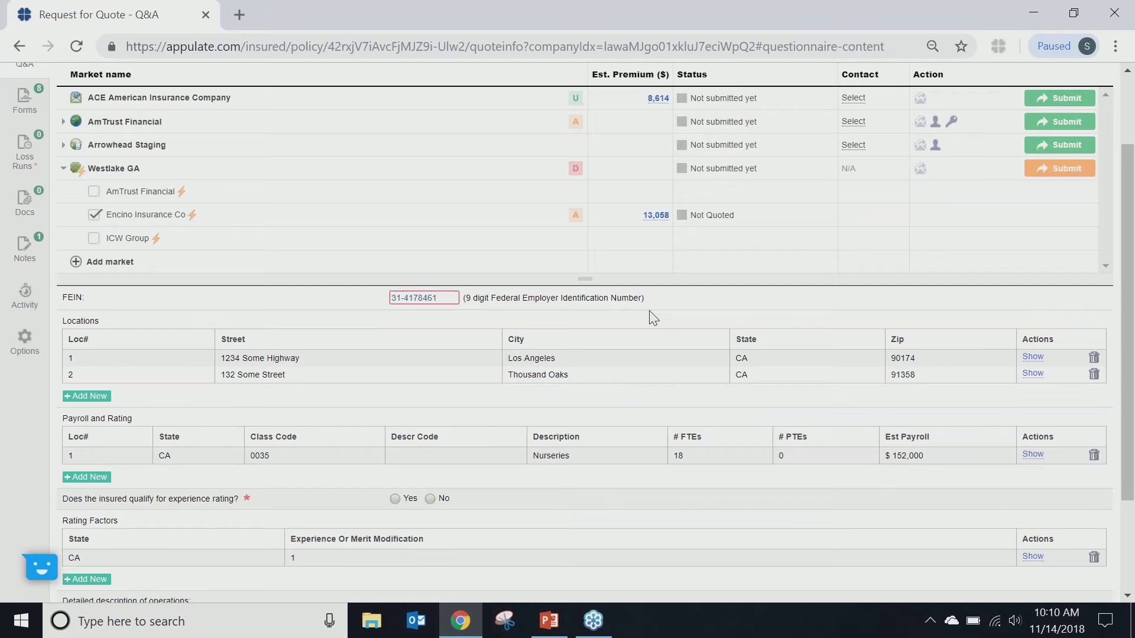
{"action": "scroll", "coordinate": [649, 312], "scroll_direction": "up", "scroll_amount": 2}
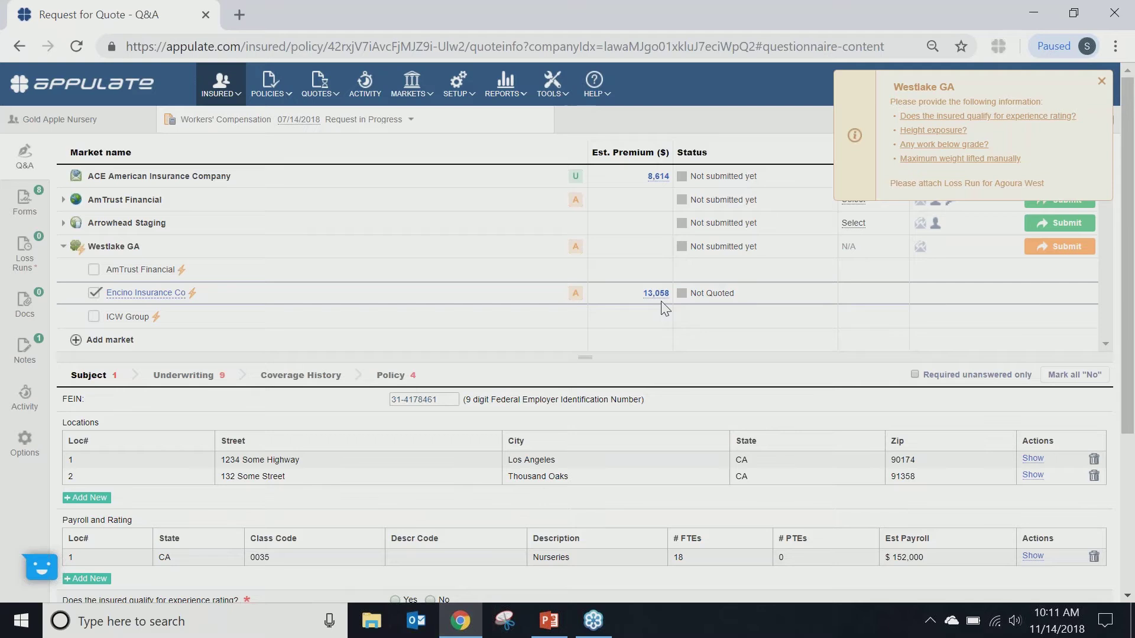
Step: Dismiss the Westlake GA popups, answer No to experience rating, and review the remaining missing items
{"action": "left_click", "coordinate": [576, 247]}
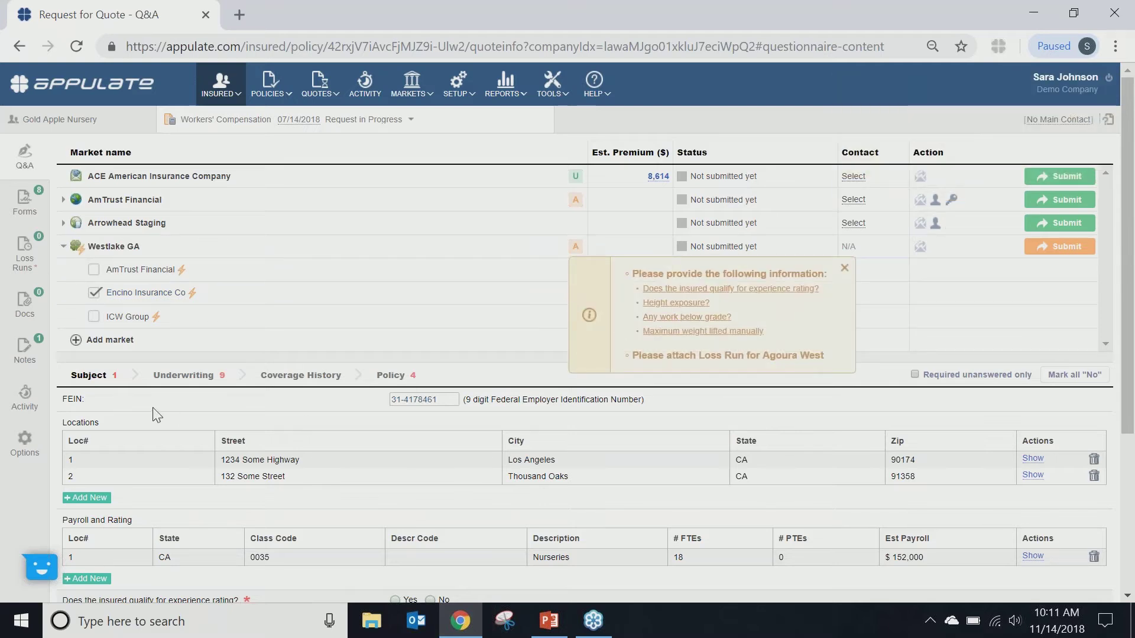
{"action": "left_click", "coordinate": [111, 379]}
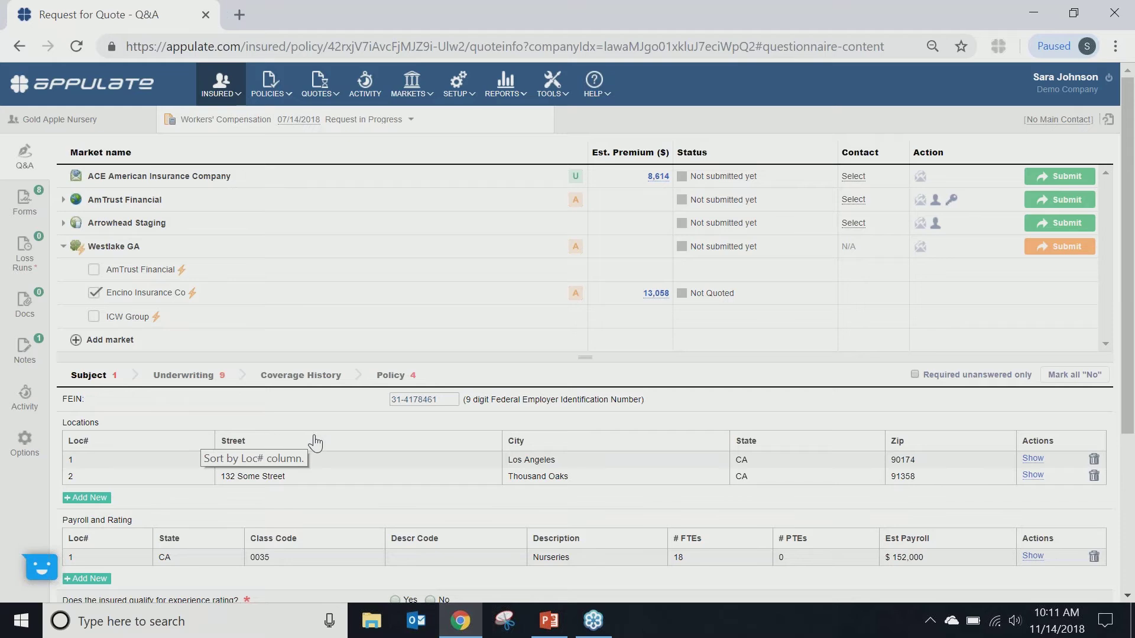
{"action": "scroll", "coordinate": [314, 446], "scroll_direction": "down", "scroll_amount": 1}
{"action": "scroll", "coordinate": [315, 443], "scroll_direction": "down", "scroll_amount": 1}
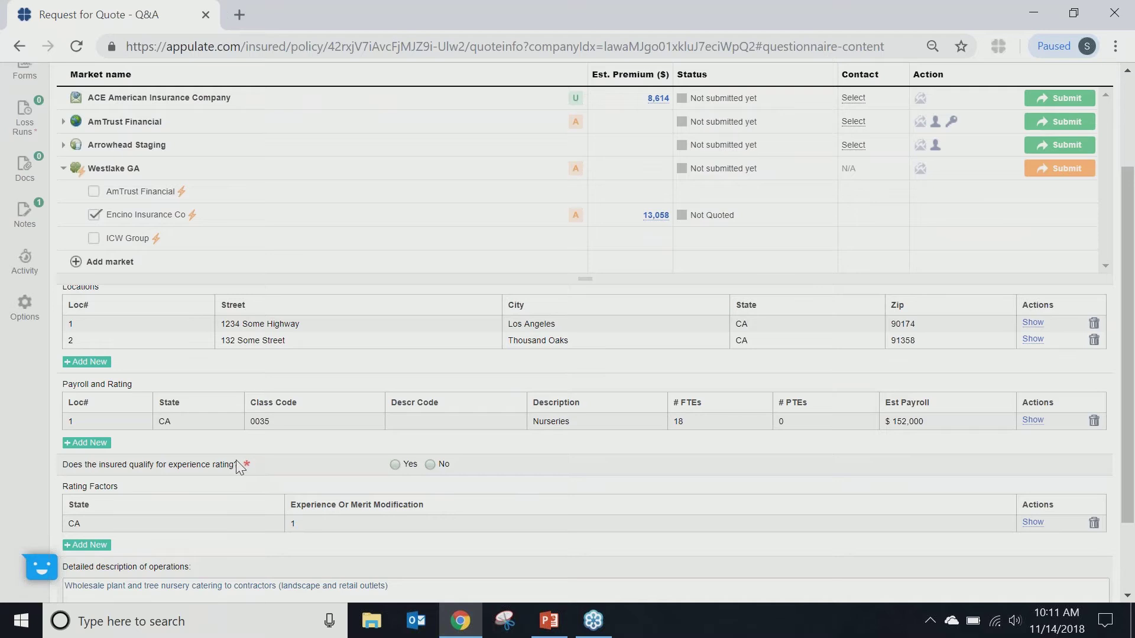
{"action": "left_click", "coordinate": [431, 465]}
{"action": "scroll", "coordinate": [258, 478], "scroll_direction": "up", "scroll_amount": 3}
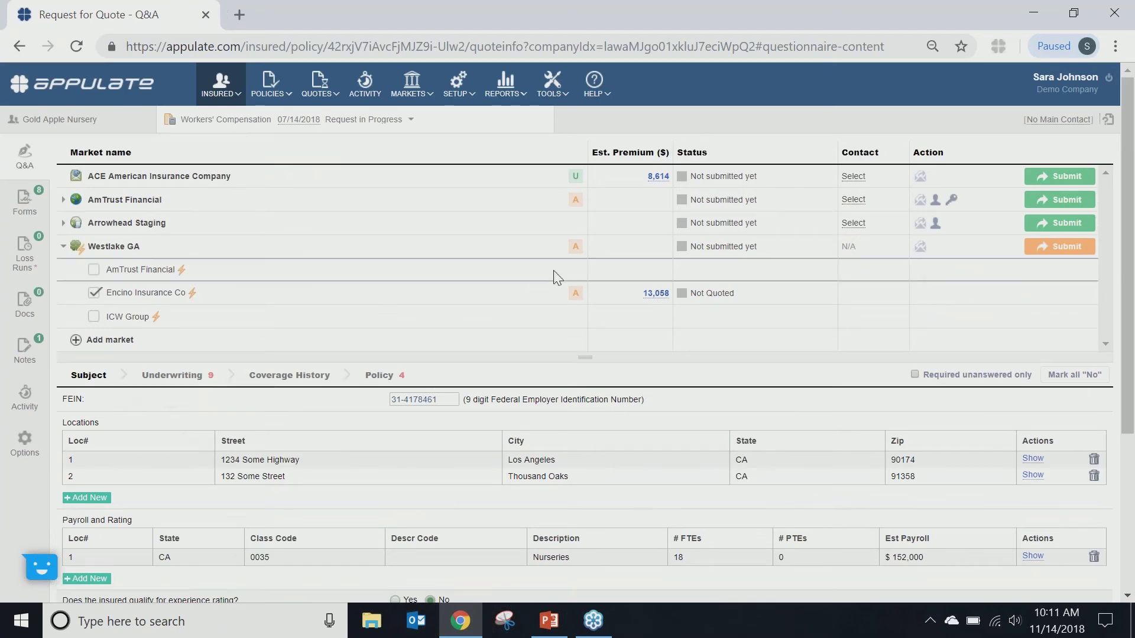
{"action": "mouse_move", "coordinate": [577, 249]}
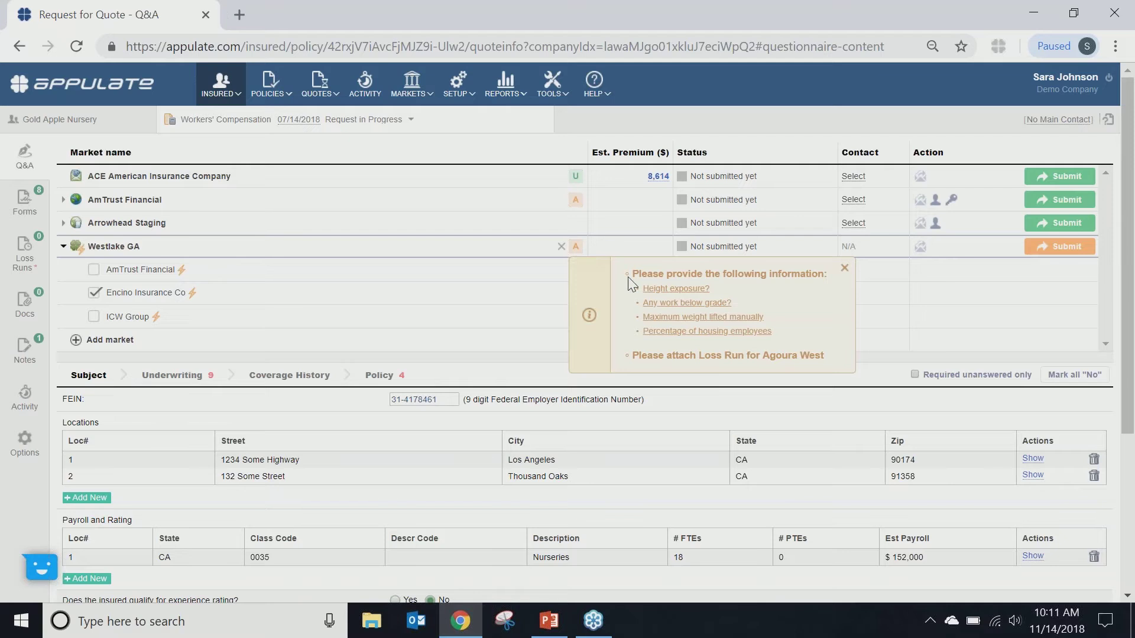
Step: Answer No to height exposure with 1 story maximum, and No to work below grade with depth 1
{"action": "left_click", "coordinate": [660, 290]}
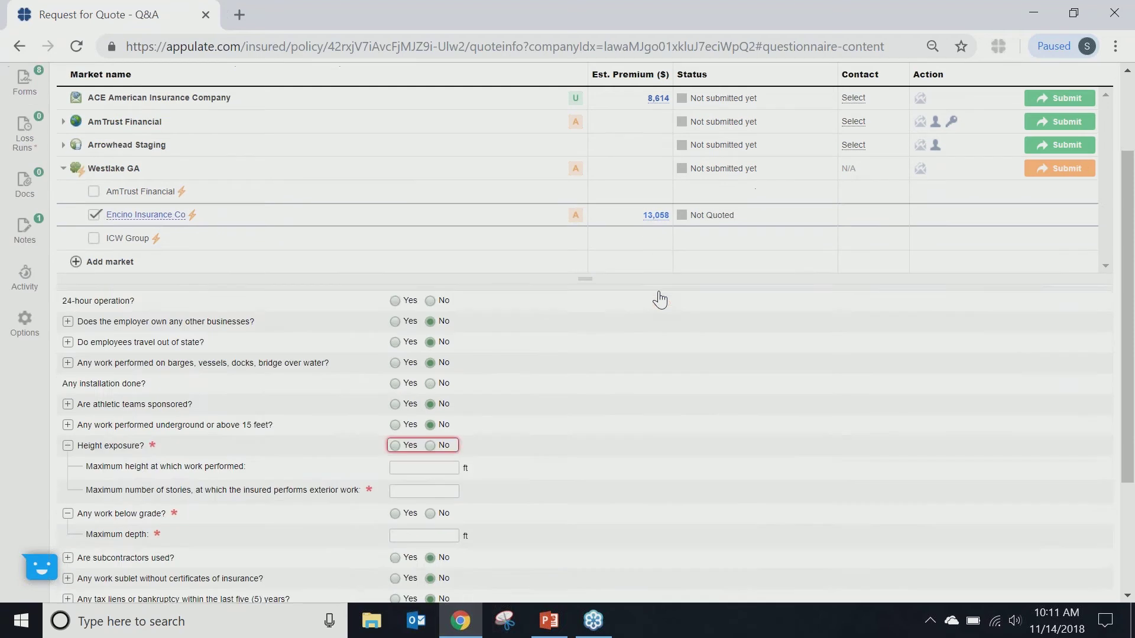
{"action": "left_click", "coordinate": [429, 295]}
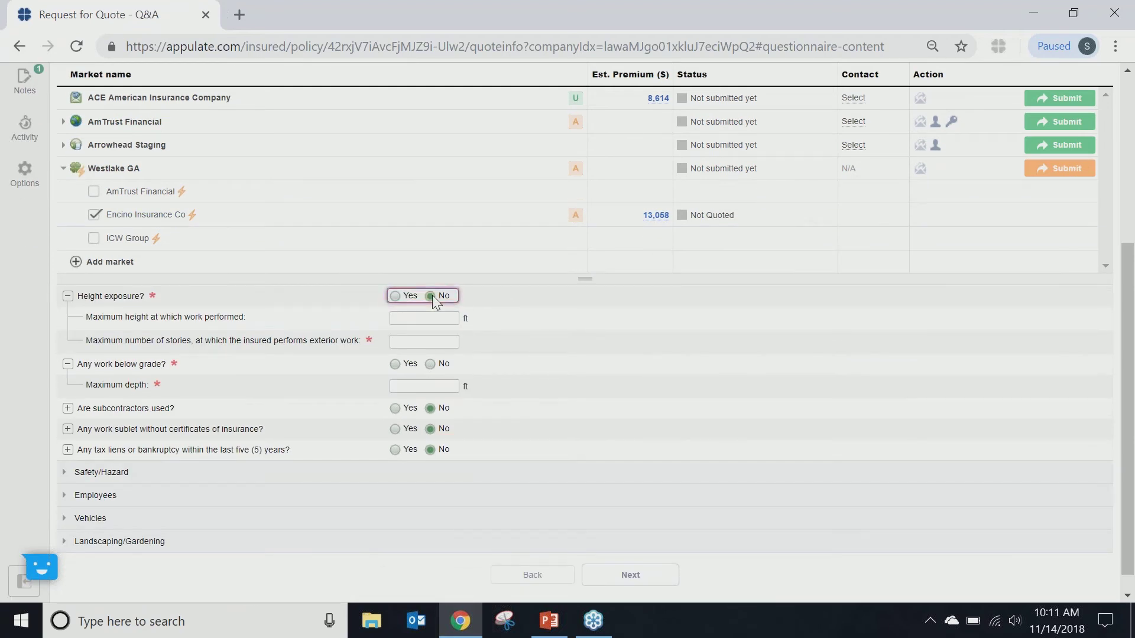
{"action": "left_click", "coordinate": [444, 345]}
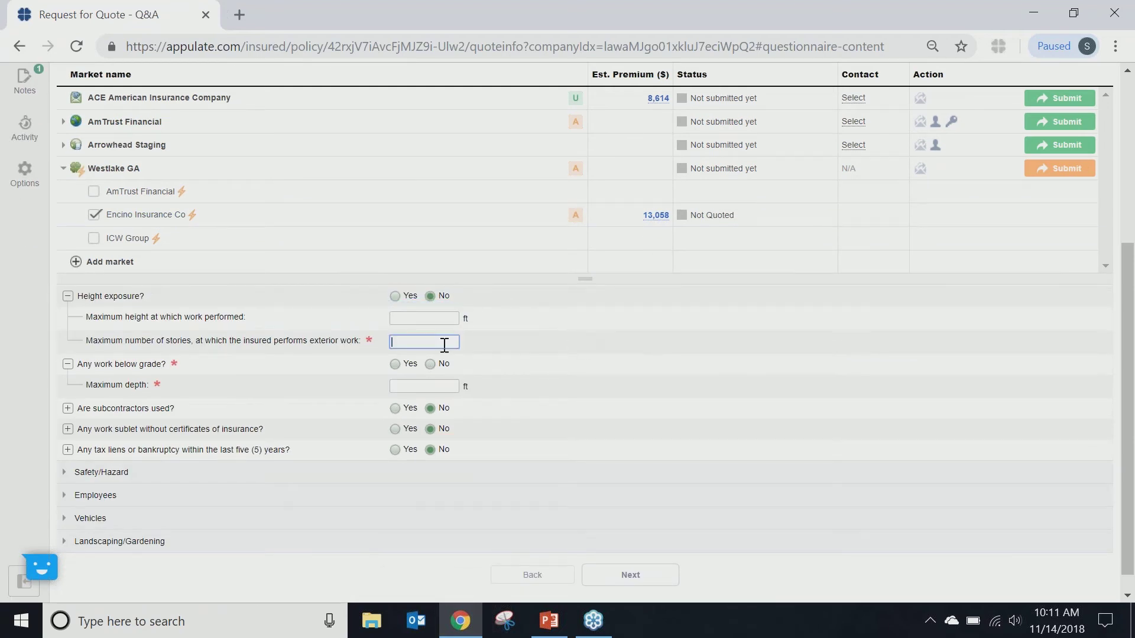
{"action": "type", "text": "1"}
{"action": "left_click", "coordinate": [418, 363]}
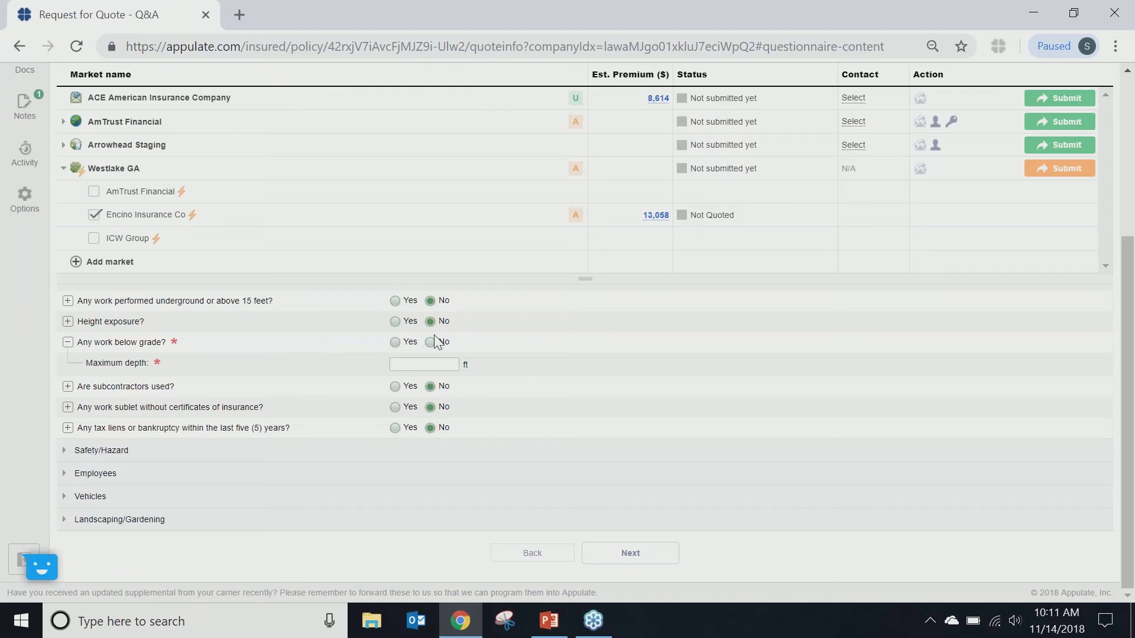
{"action": "left_click", "coordinate": [430, 344]}
{"action": "left_click", "coordinate": [447, 365]}
{"action": "type", "text": "1"}
{"action": "left_click", "coordinate": [708, 303]}
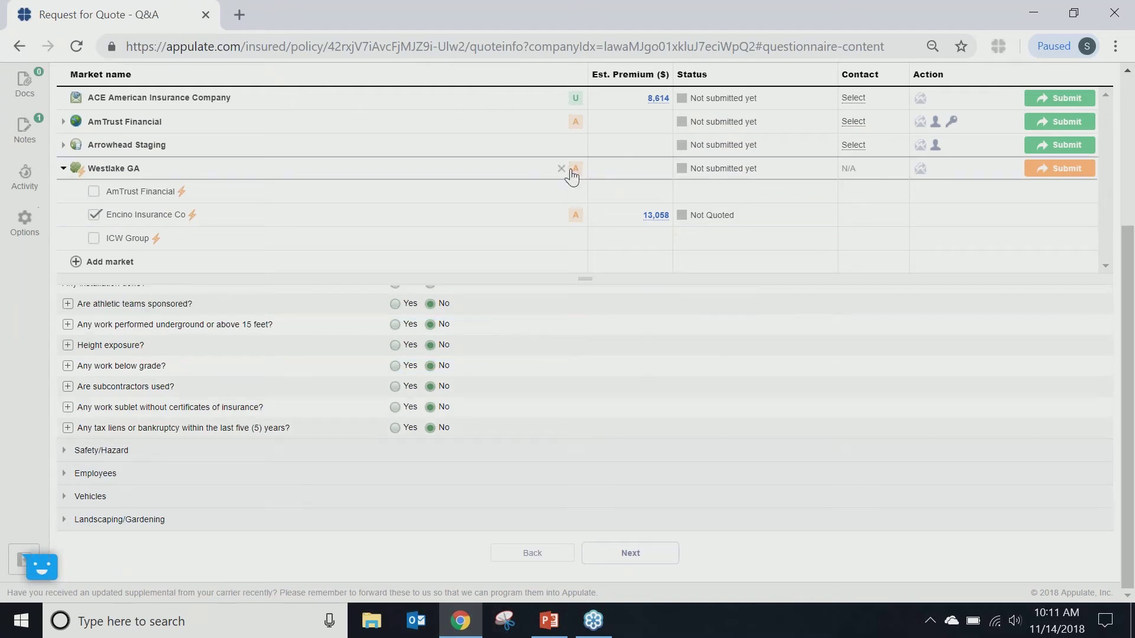
Step: Enter max weight 1, answer No to metro areas and 40 employees per location, set housing to 5%
{"action": "left_click", "coordinate": [573, 171]}
{"action": "left_click", "coordinate": [650, 211]}
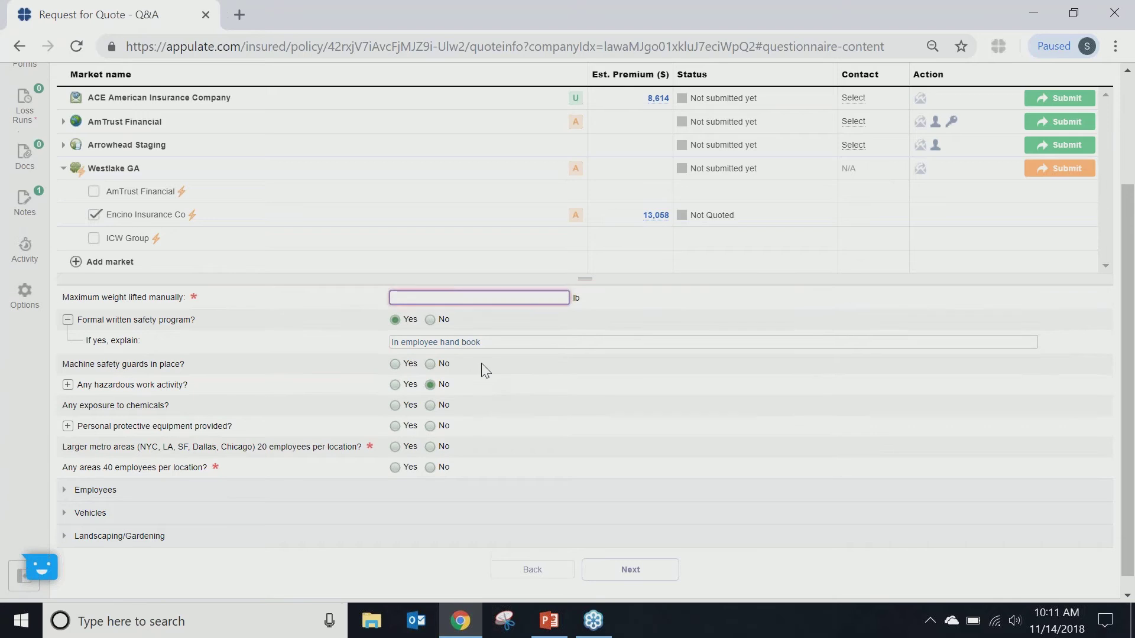
{"action": "type", "text": "1"}
{"action": "key", "text": "Tab"}
{"action": "left_click", "coordinate": [430, 468]}
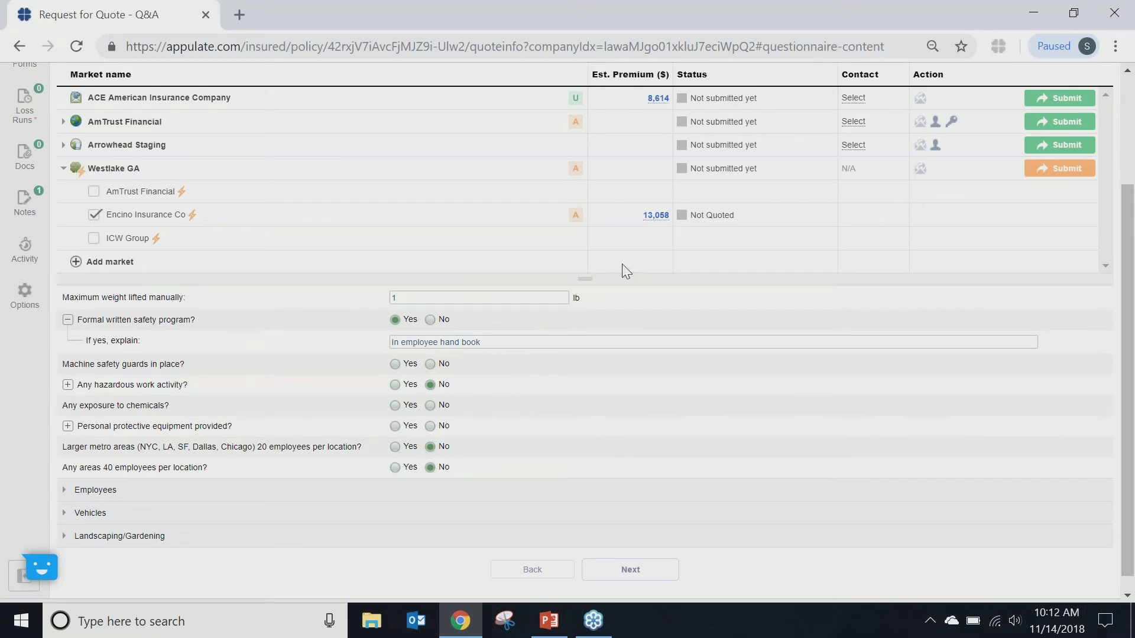
{"action": "left_click", "coordinate": [578, 172]}
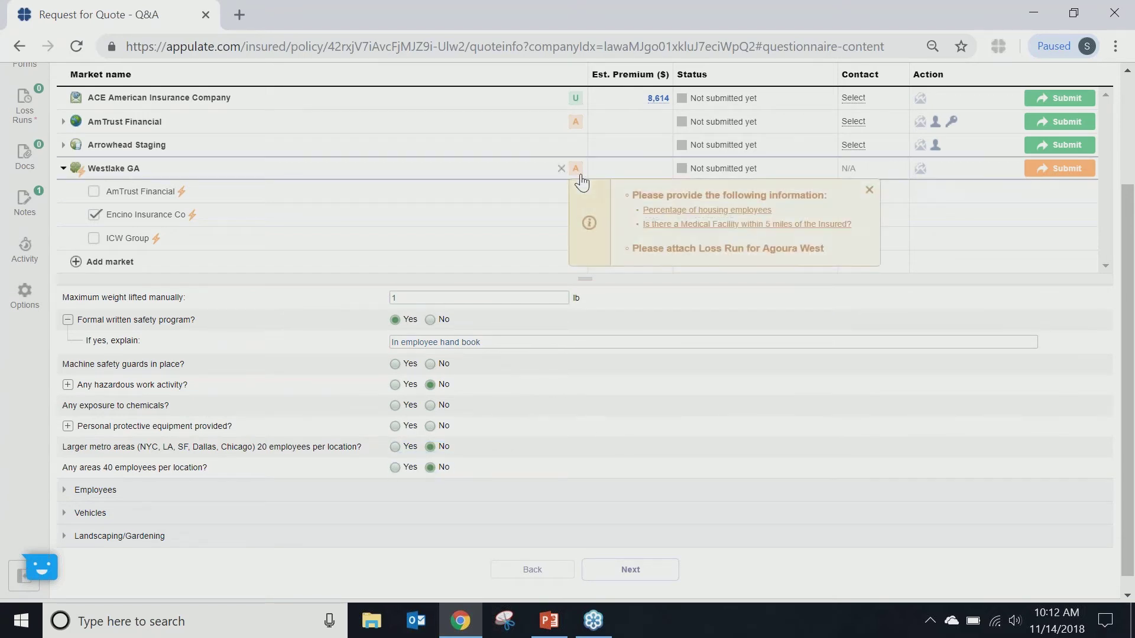
{"action": "left_click", "coordinate": [681, 211]}
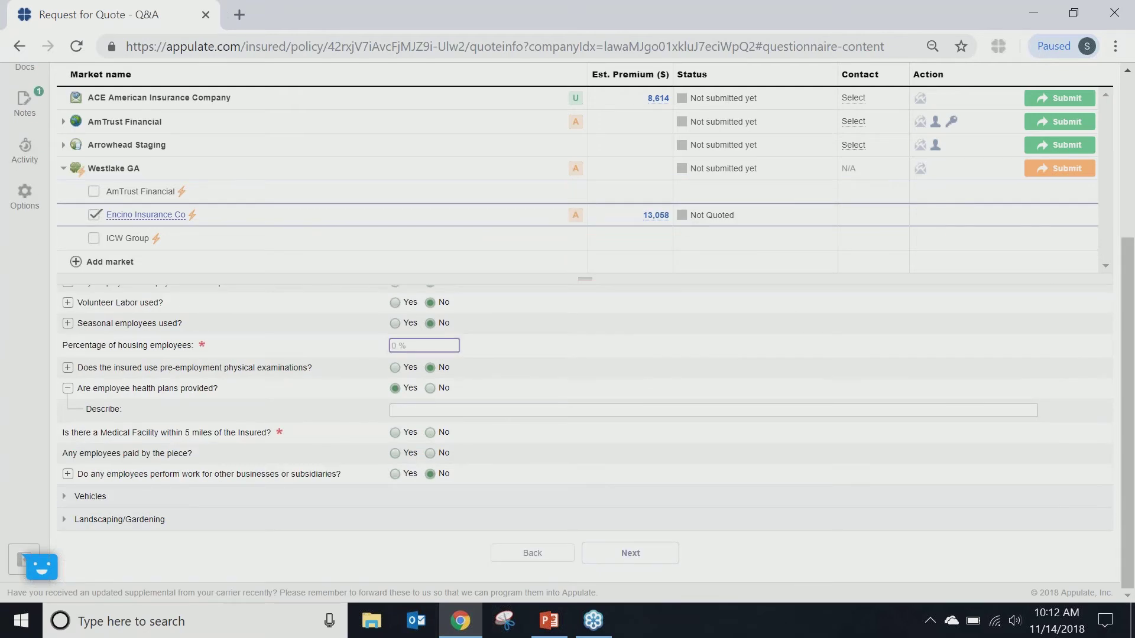
{"action": "type", "text": "5"}
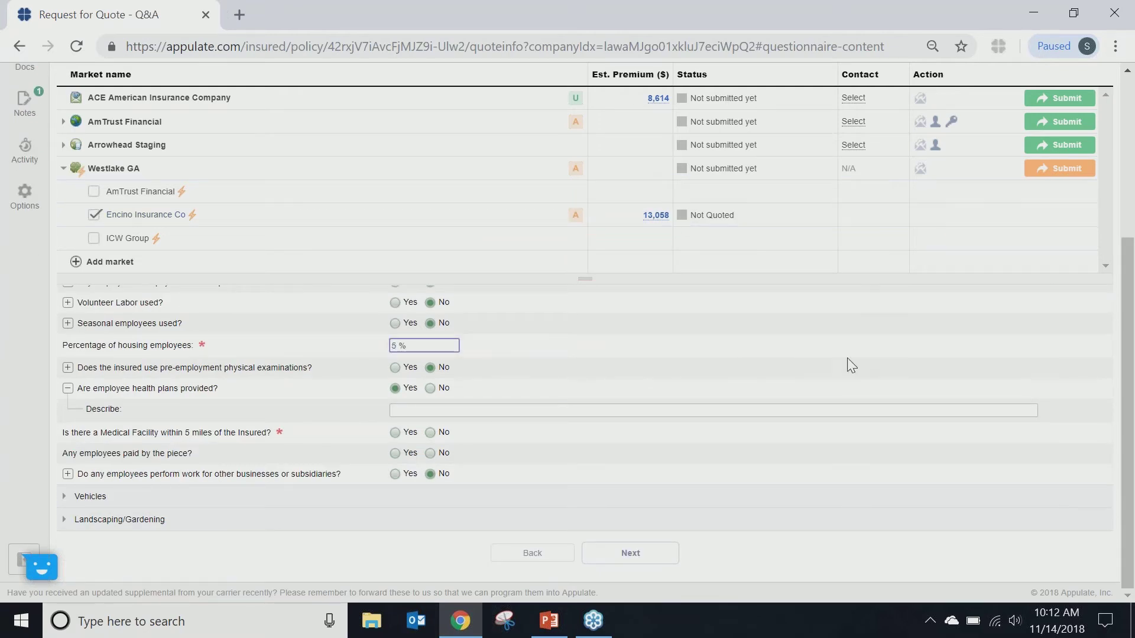
{"action": "left_click", "coordinate": [800, 355]}
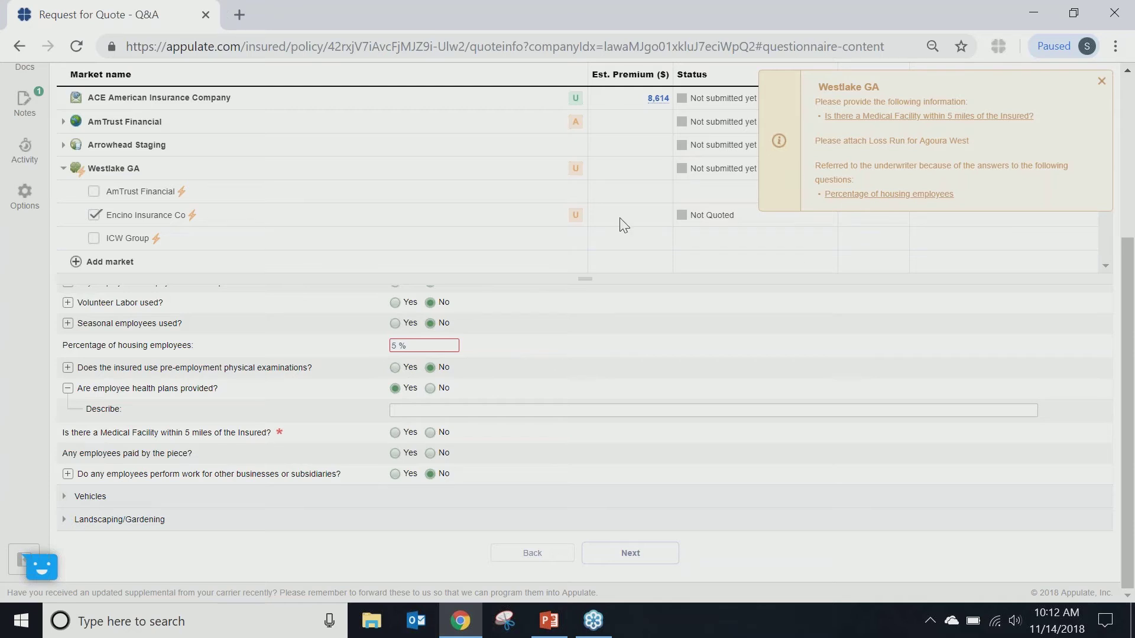
Step: Change the housing employees percentage from 5% to 0% and answer Yes to a nearby medical facility
{"action": "left_click", "coordinate": [576, 171]}
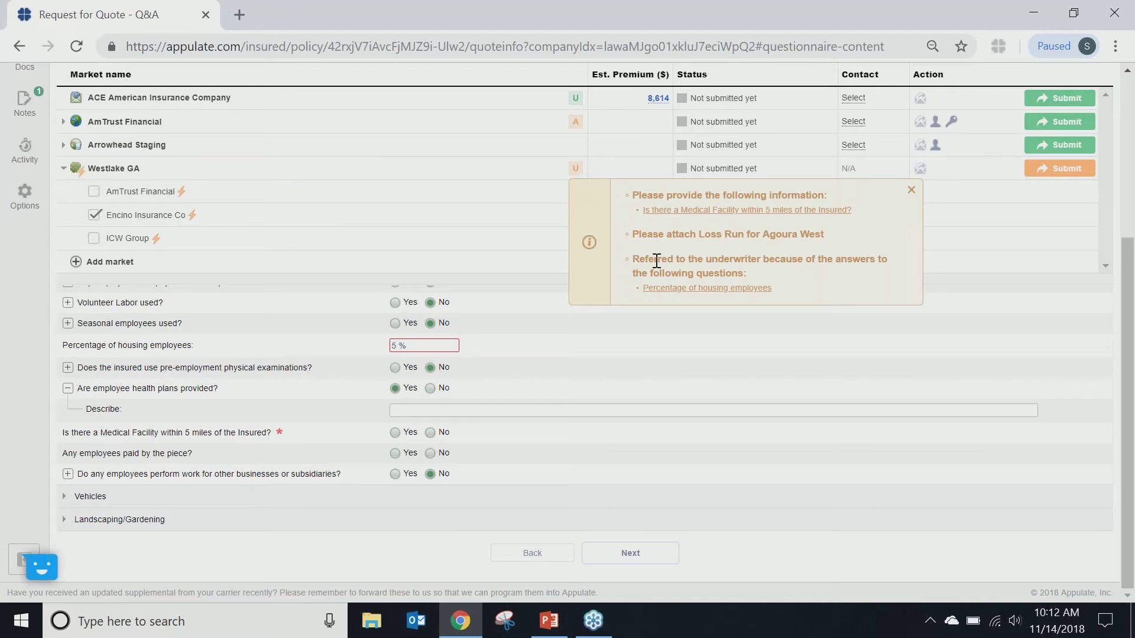
{"action": "left_click", "coordinate": [689, 289]}
{"action": "key", "text": "BackSpace"}
{"action": "type", "text": "0"}
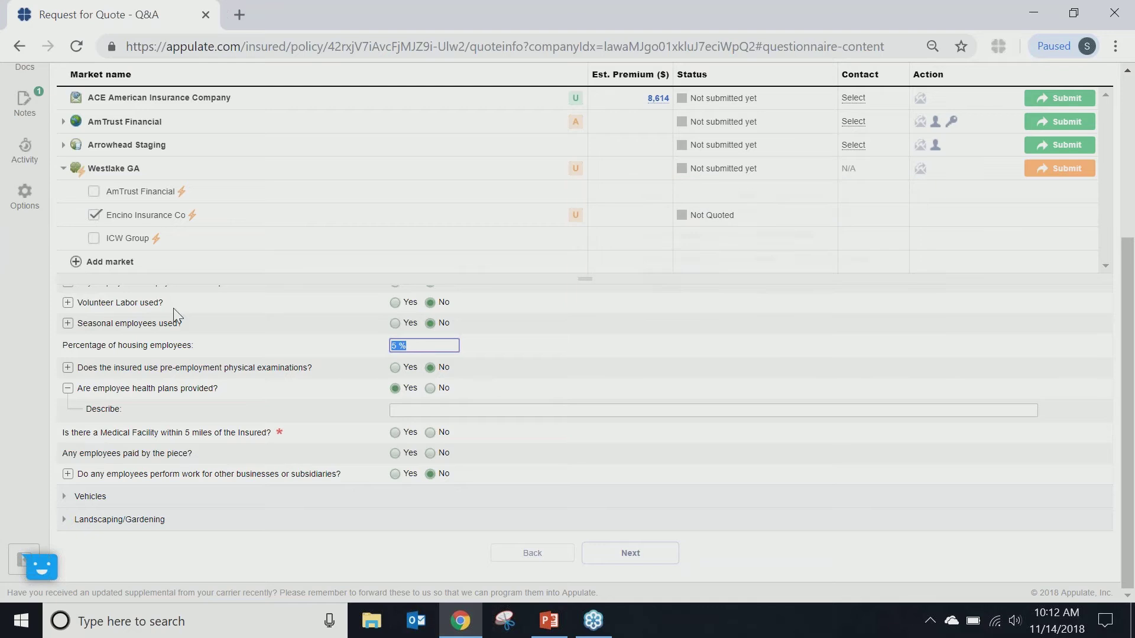
{"action": "left_click", "coordinate": [564, 390]}
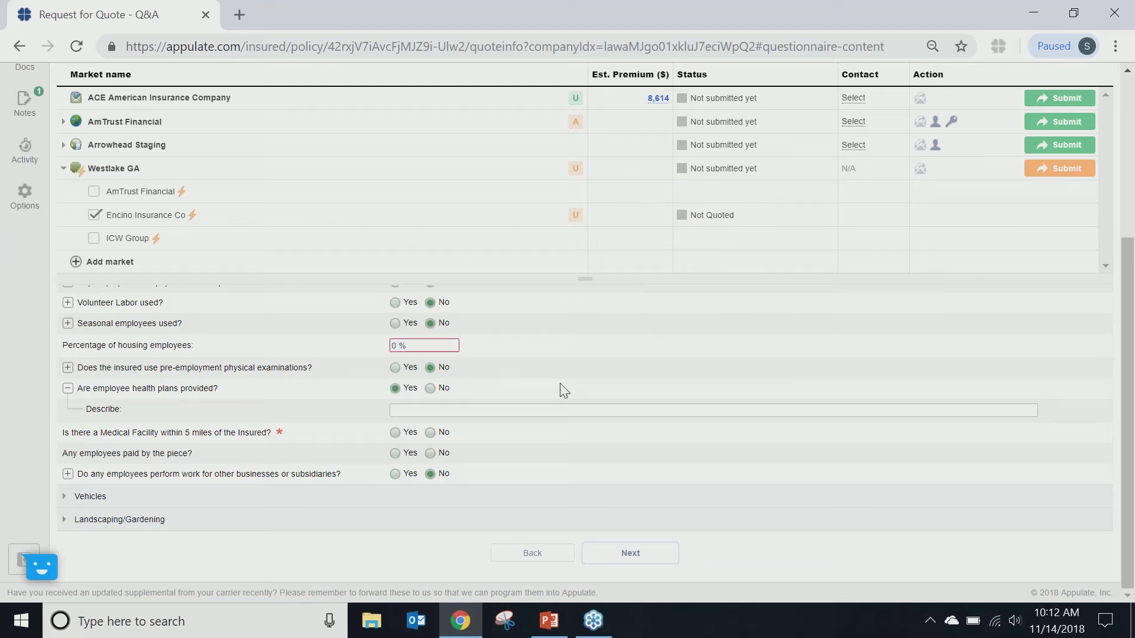
{"action": "left_click", "coordinate": [395, 433]}
{"action": "scroll", "coordinate": [662, 352], "scroll_direction": "up", "scroll_amount": 5}
{"action": "mouse_move", "coordinate": [579, 251]}
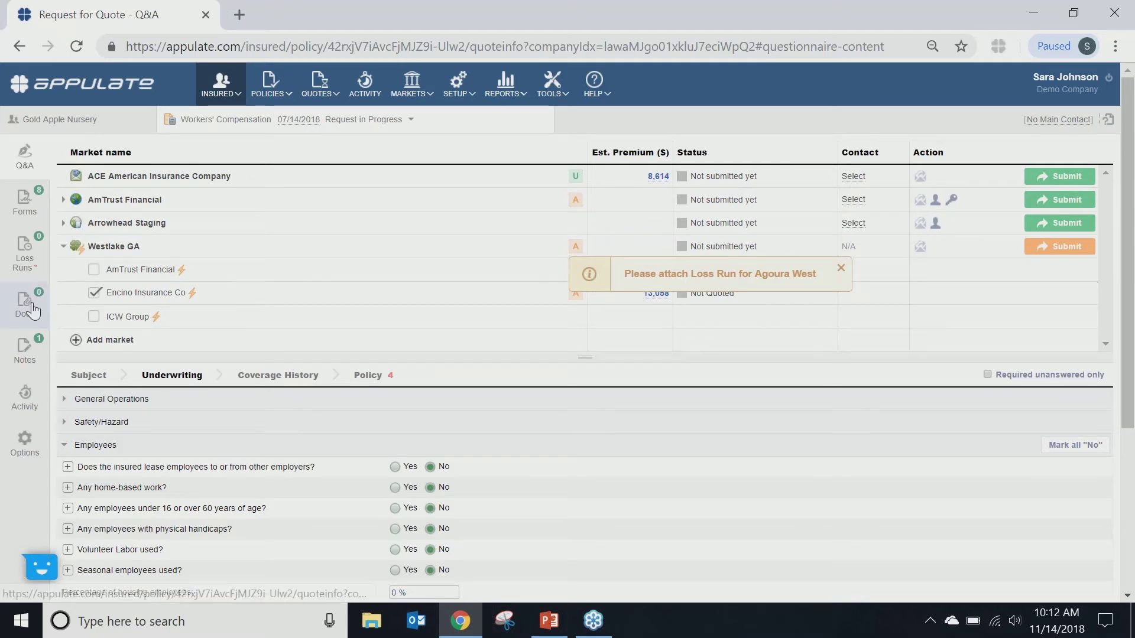
Step: Go to Loss Runs and begin a loss run request on the Agoura West row
{"action": "left_click", "coordinate": [36, 268]}
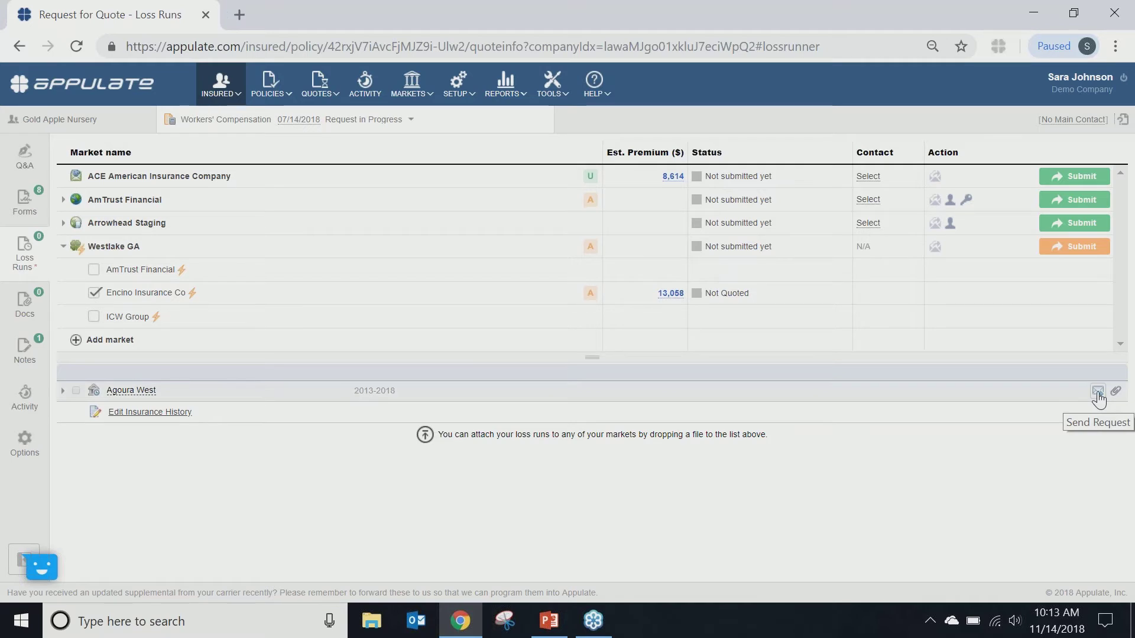
{"action": "left_click", "coordinate": [1097, 391]}
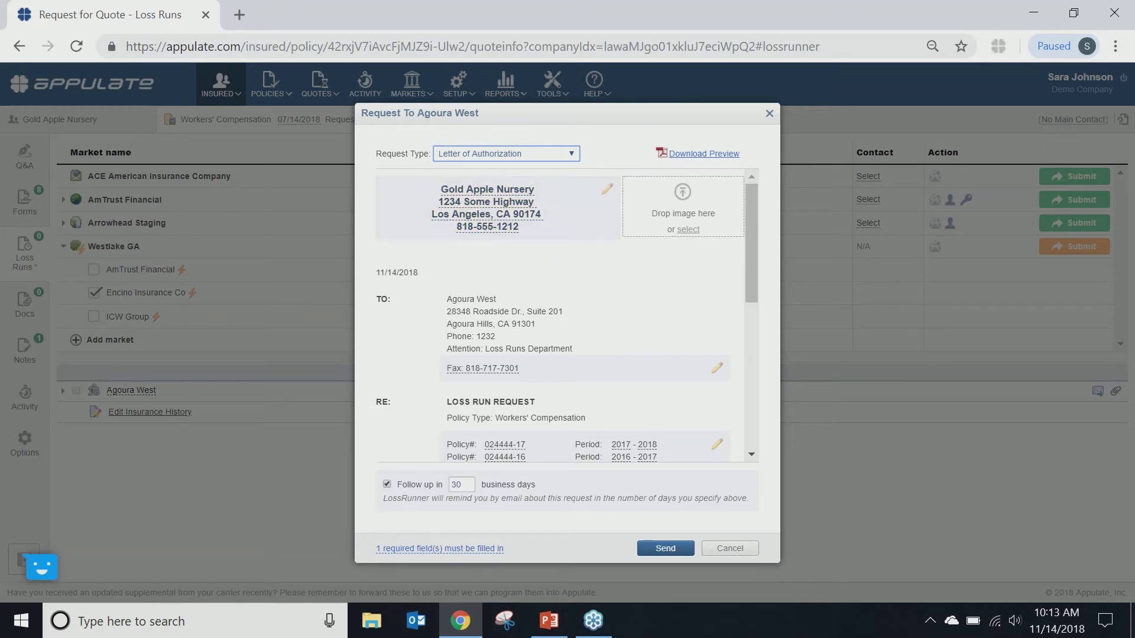
Step: Review the request's send destination options and close them without changes
{"action": "scroll", "coordinate": [549, 293], "scroll_direction": "down", "scroll_amount": 1}
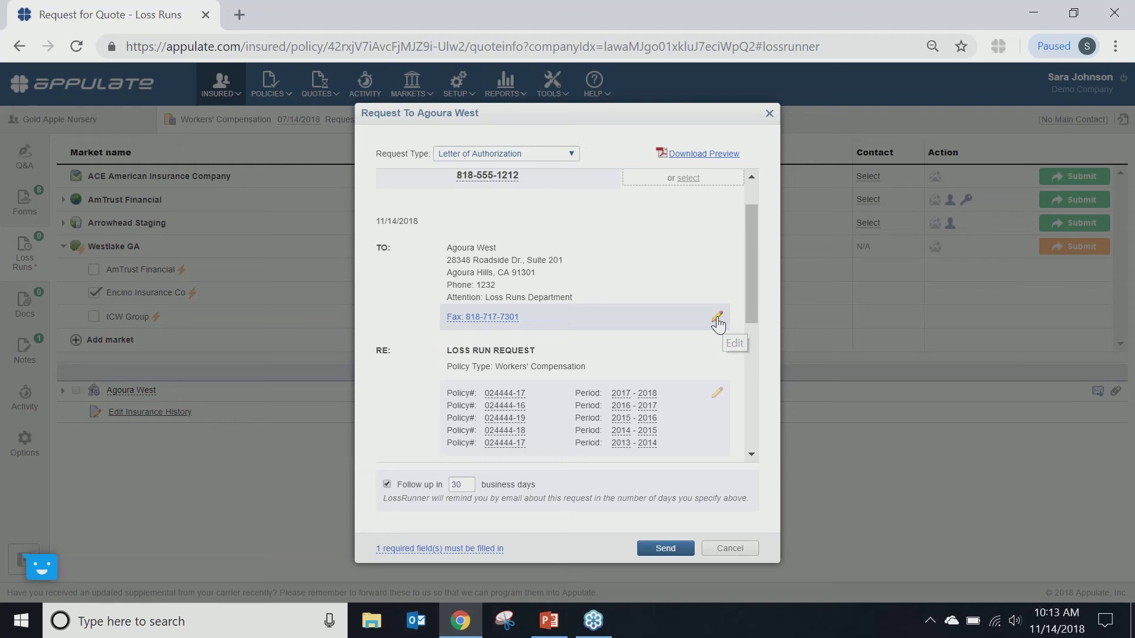
{"action": "left_click", "coordinate": [717, 319]}
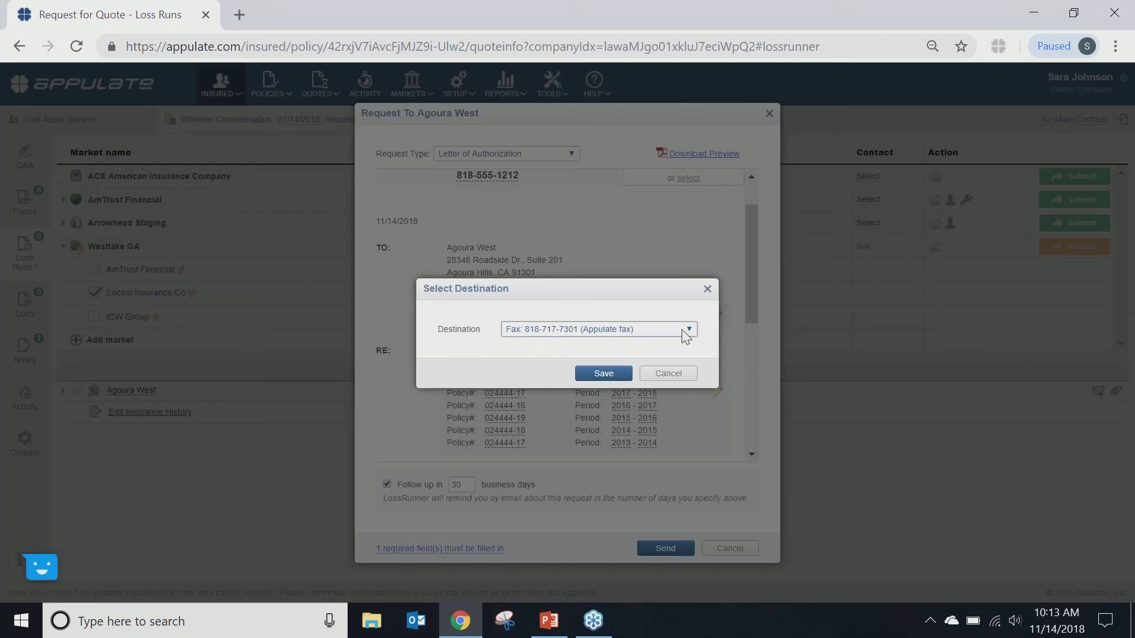
{"action": "left_click", "coordinate": [686, 331]}
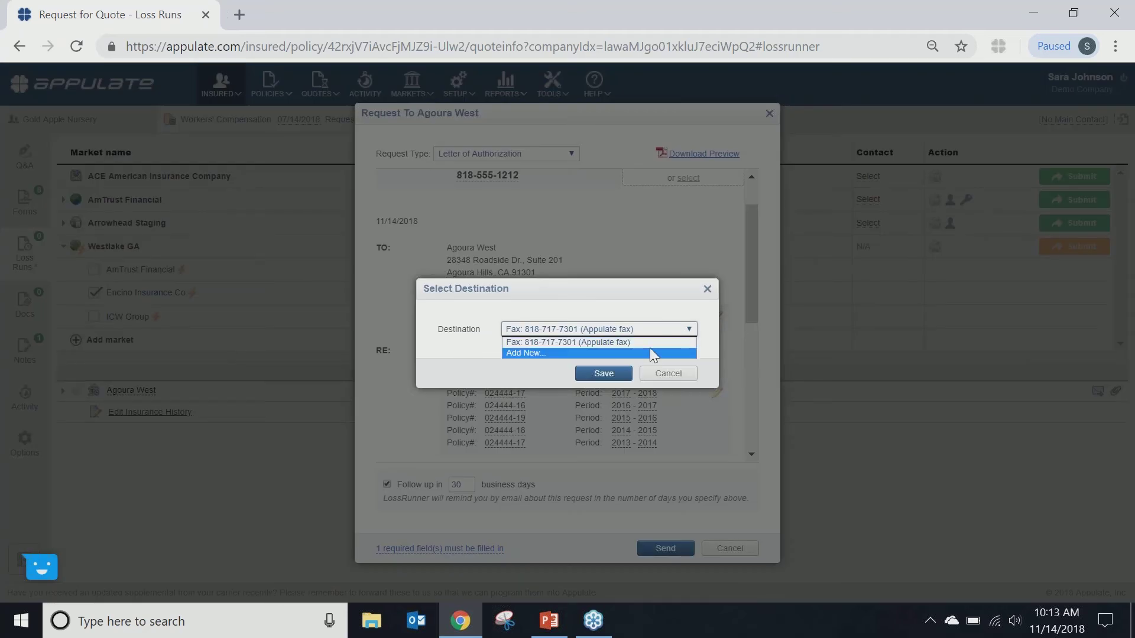
{"action": "left_click", "coordinate": [669, 375]}
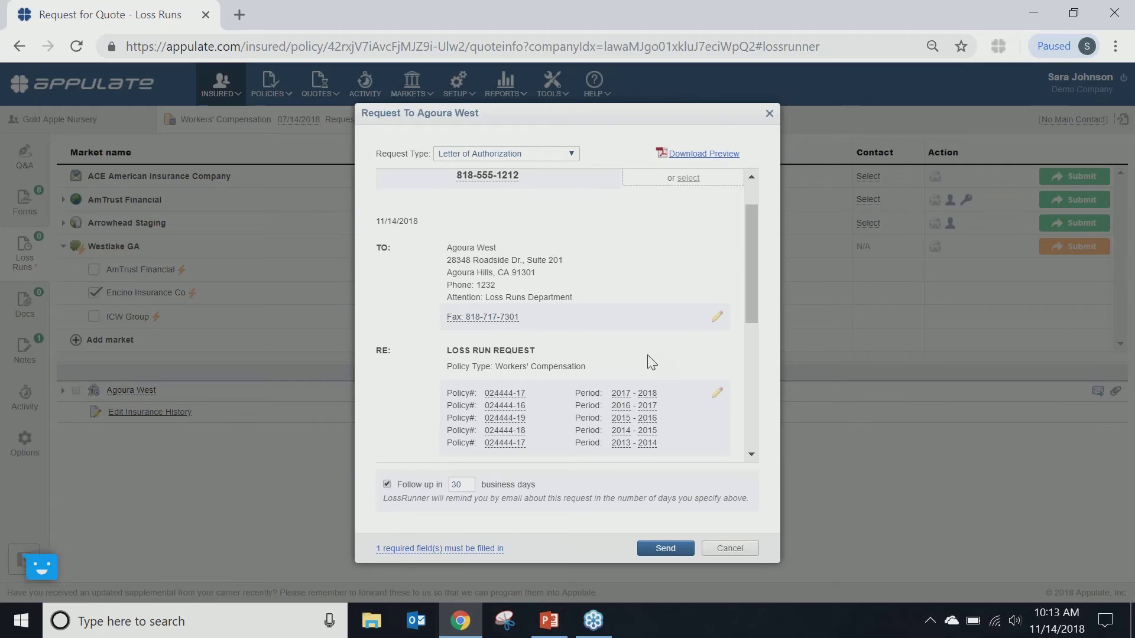
Step: Review the insured contact form, close it unsaved, and switch the request to Broker of Record Letter
{"action": "scroll", "coordinate": [650, 361], "scroll_direction": "down", "scroll_amount": 2}
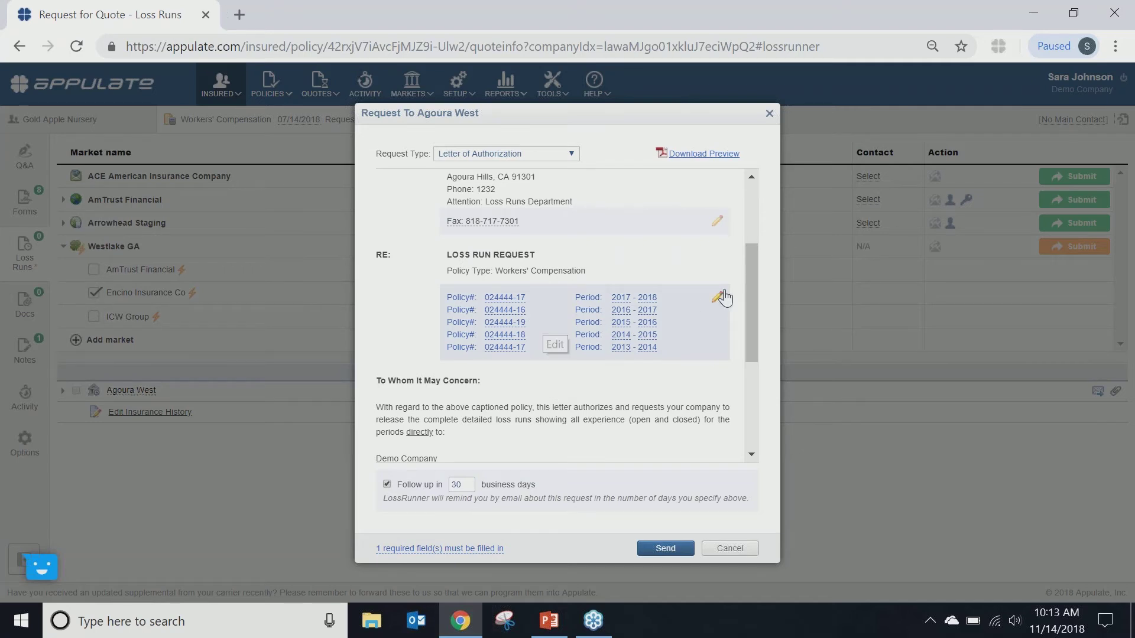
{"action": "scroll", "coordinate": [650, 381], "scroll_direction": "down", "scroll_amount": 3}
{"action": "scroll", "coordinate": [650, 381], "scroll_direction": "down", "scroll_amount": 1}
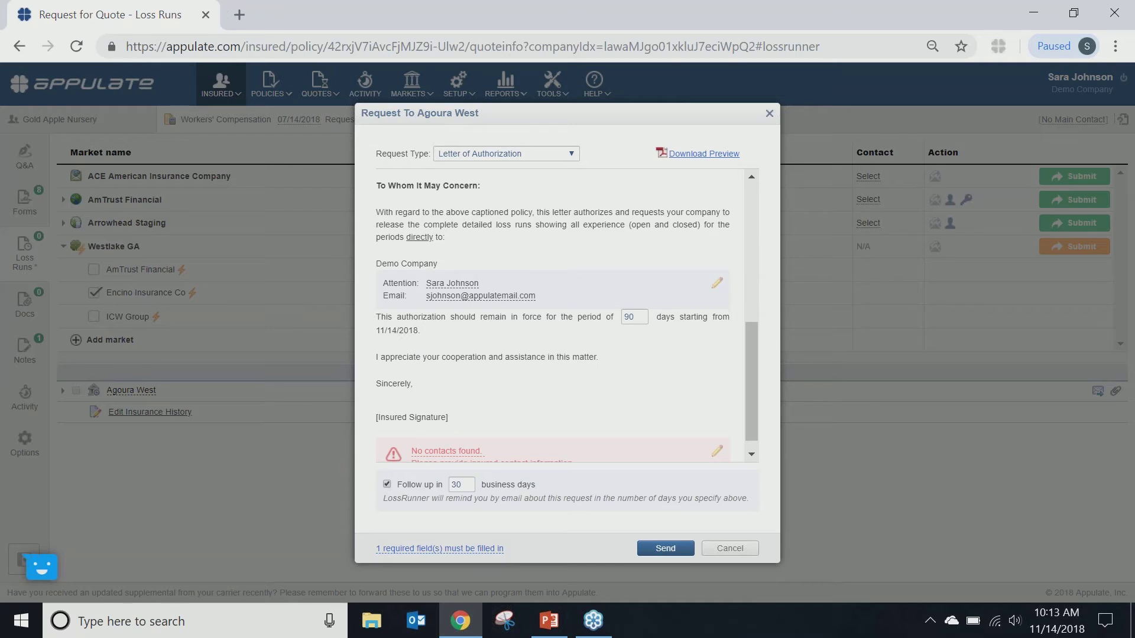
{"action": "scroll", "coordinate": [568, 315], "scroll_direction": "down", "scroll_amount": 1}
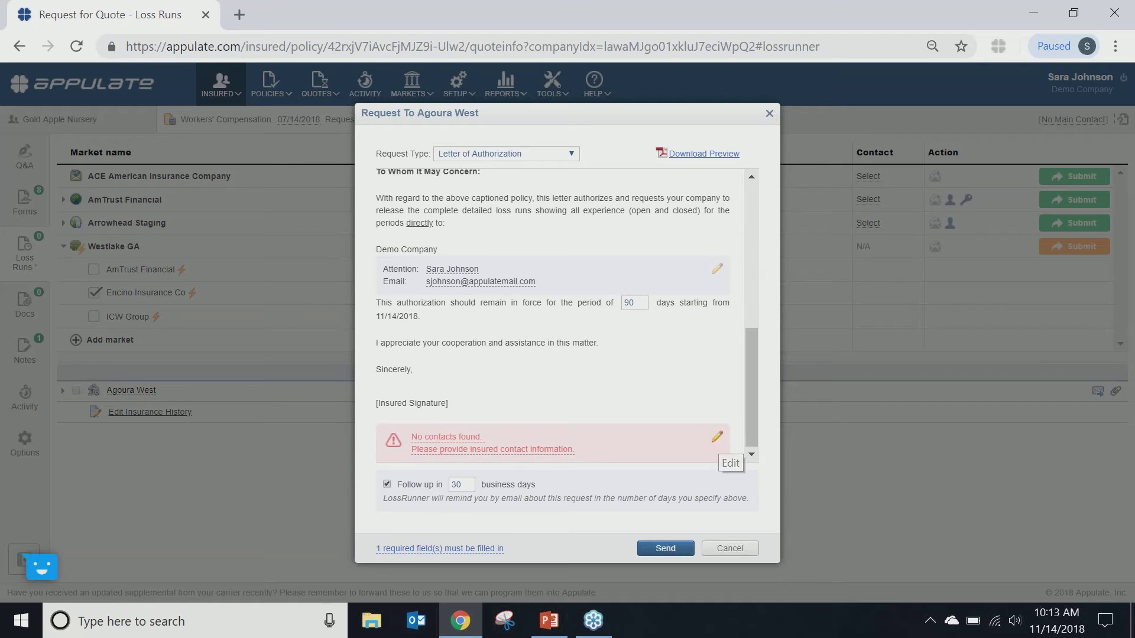
{"action": "left_click", "coordinate": [718, 441]}
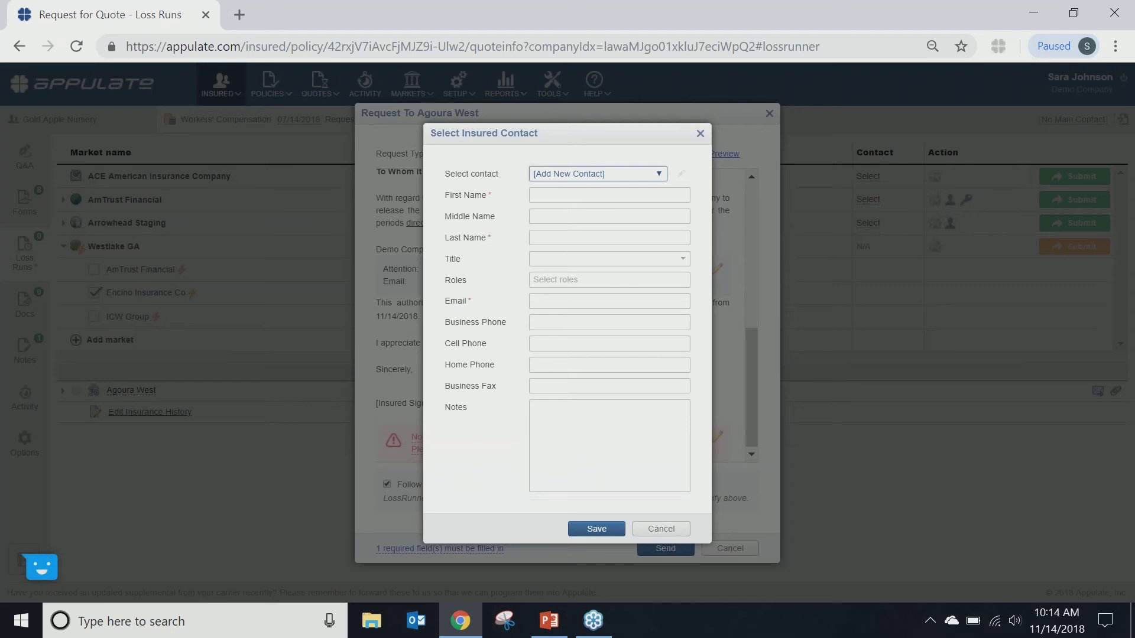
{"action": "left_click", "coordinate": [659, 528]}
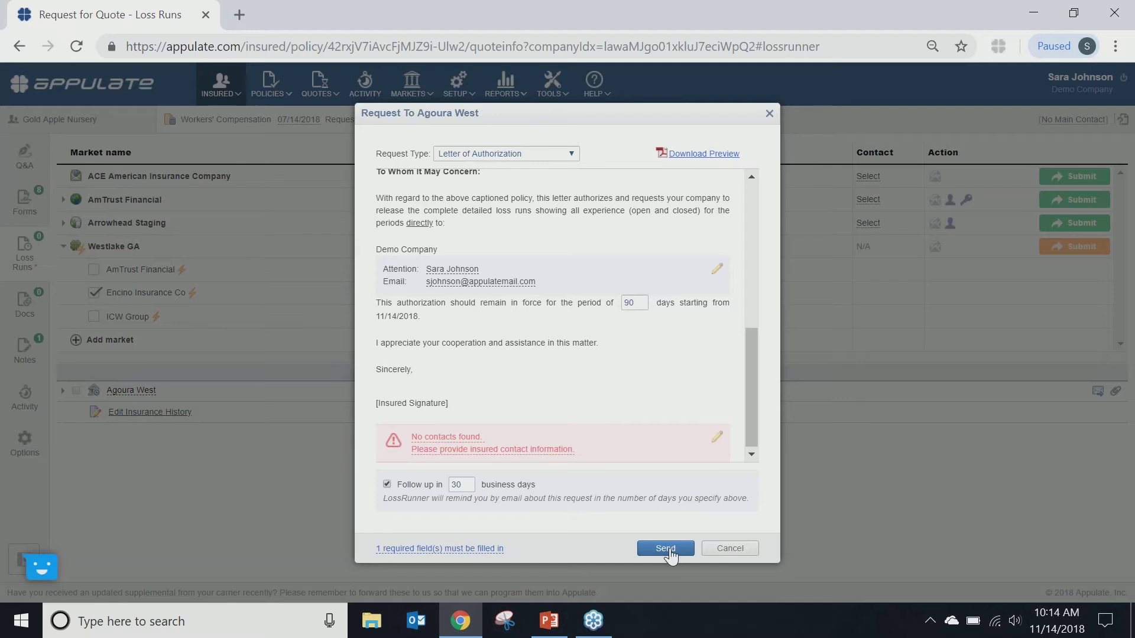
{"action": "left_click", "coordinate": [564, 158]}
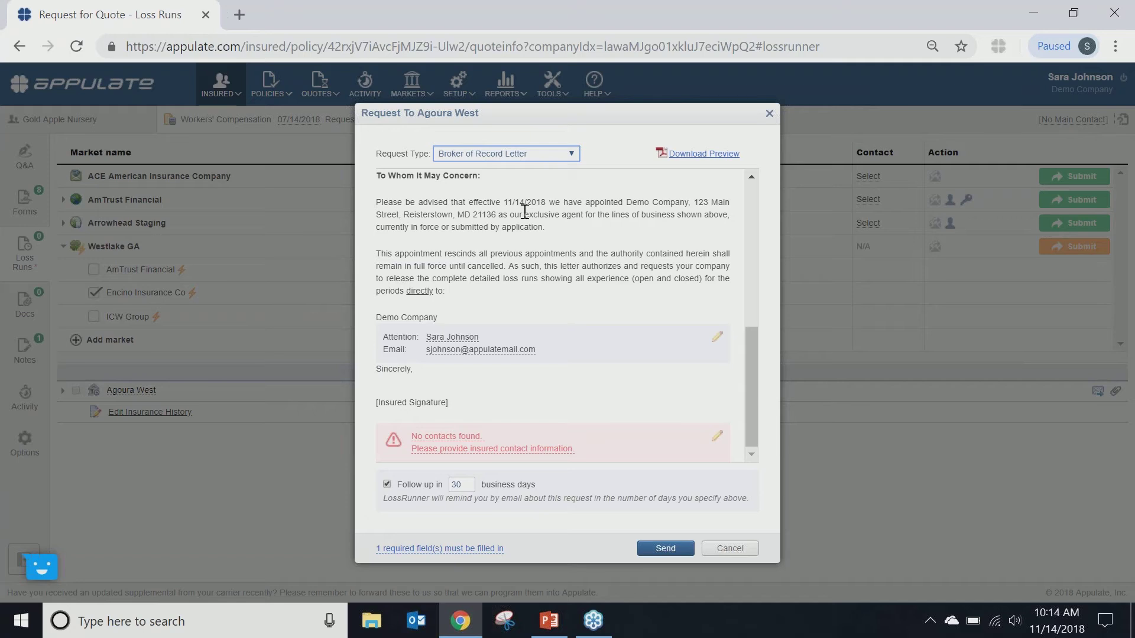
Step: Keep the letter type, change follow-up to 5 days, then cancel the Agoura West request
{"action": "left_click", "coordinate": [570, 153]}
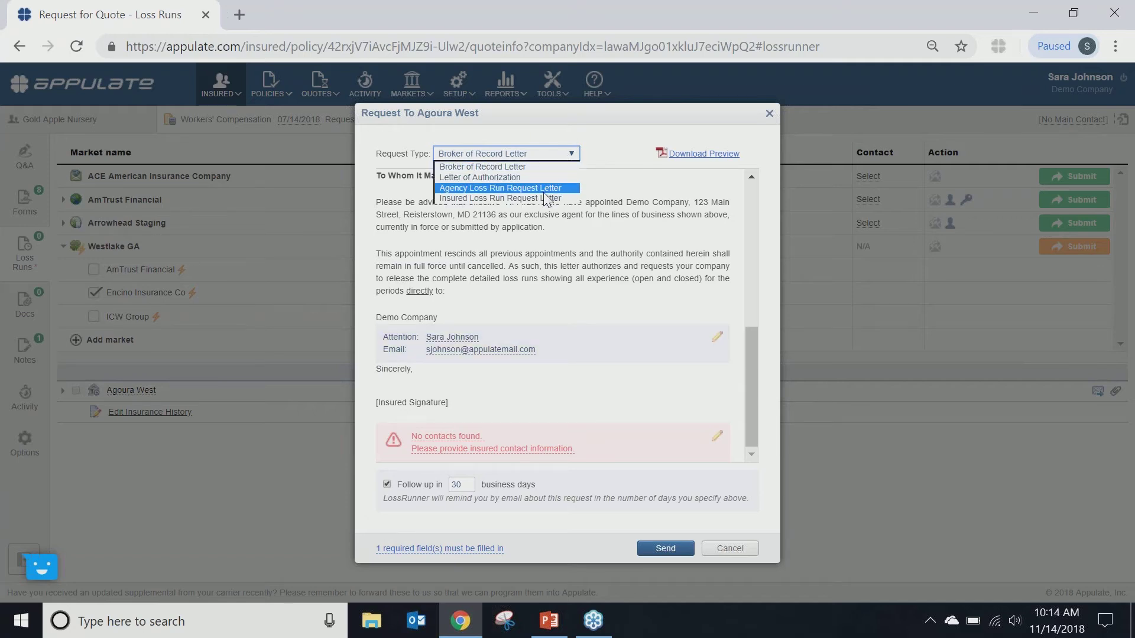
{"action": "left_click", "coordinate": [541, 247]}
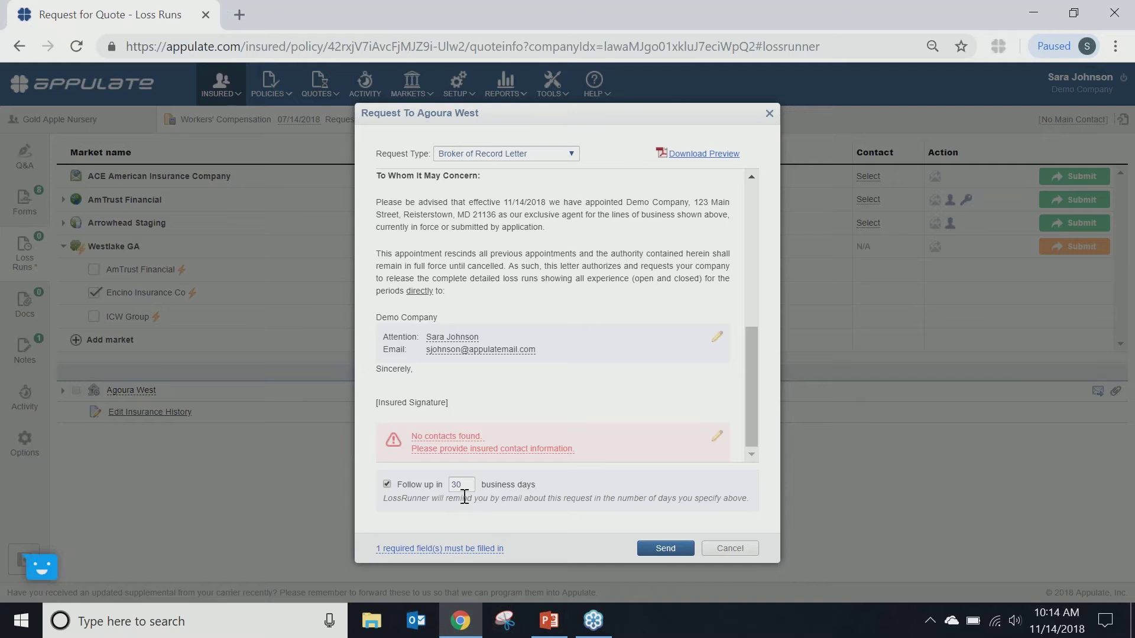
{"action": "double_click", "coordinate": [460, 485]}
{"action": "type", "text": "5"}
{"action": "left_click", "coordinate": [551, 495]}
{"action": "left_click", "coordinate": [731, 549]}
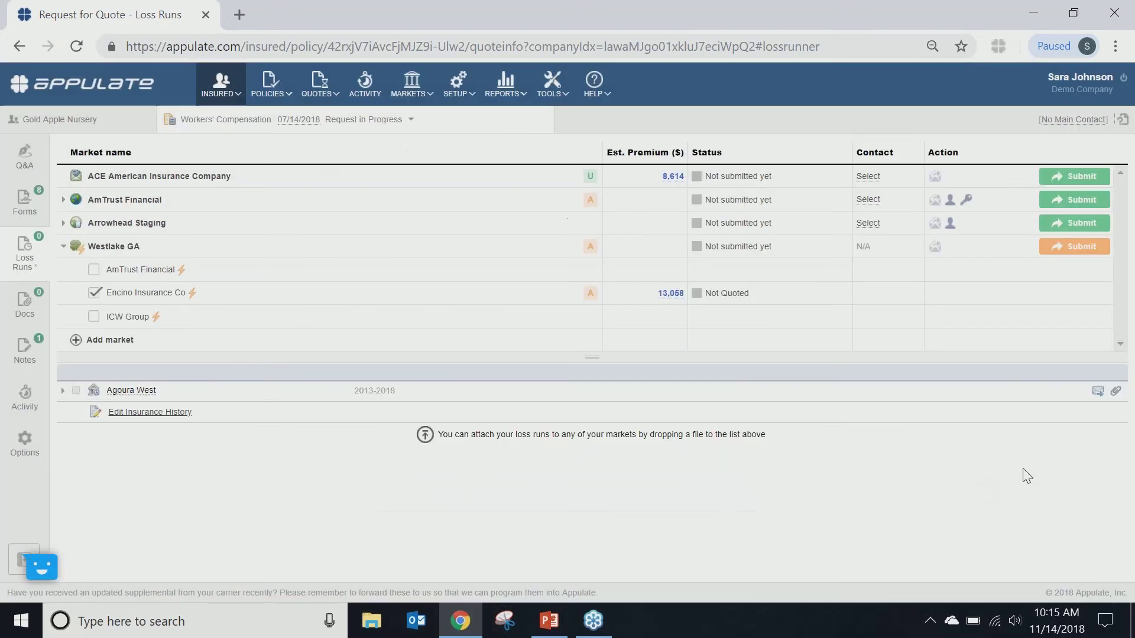
Step: Attach LR-American-All-Risk as Agoura West's loss run file, then return to the Q&A page
{"action": "left_click", "coordinate": [1115, 391]}
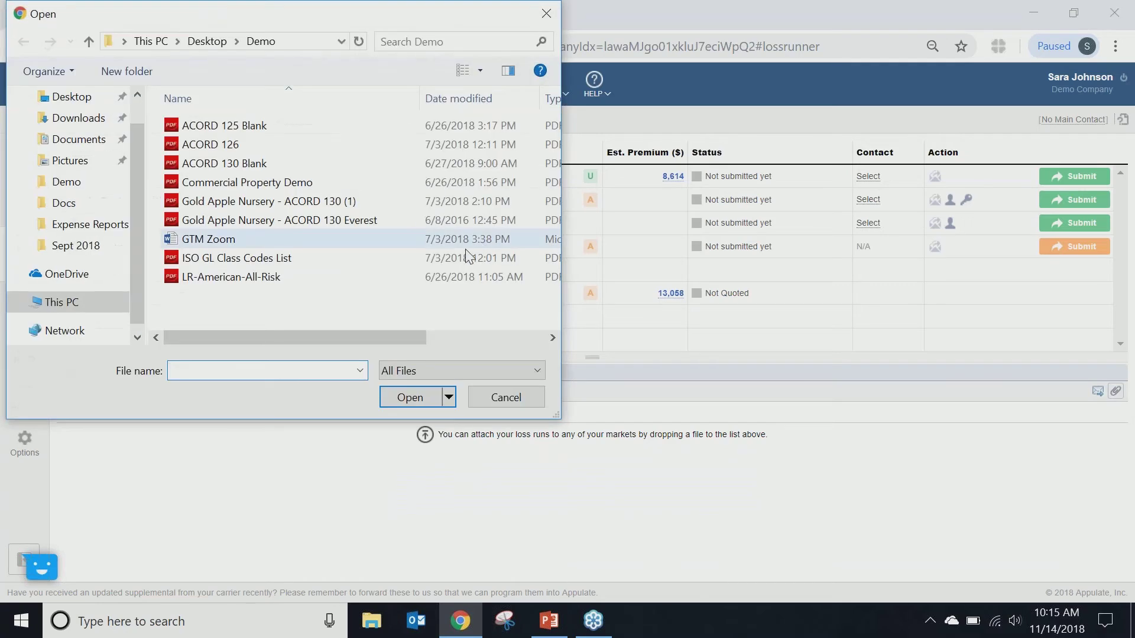
{"action": "left_click", "coordinate": [301, 277]}
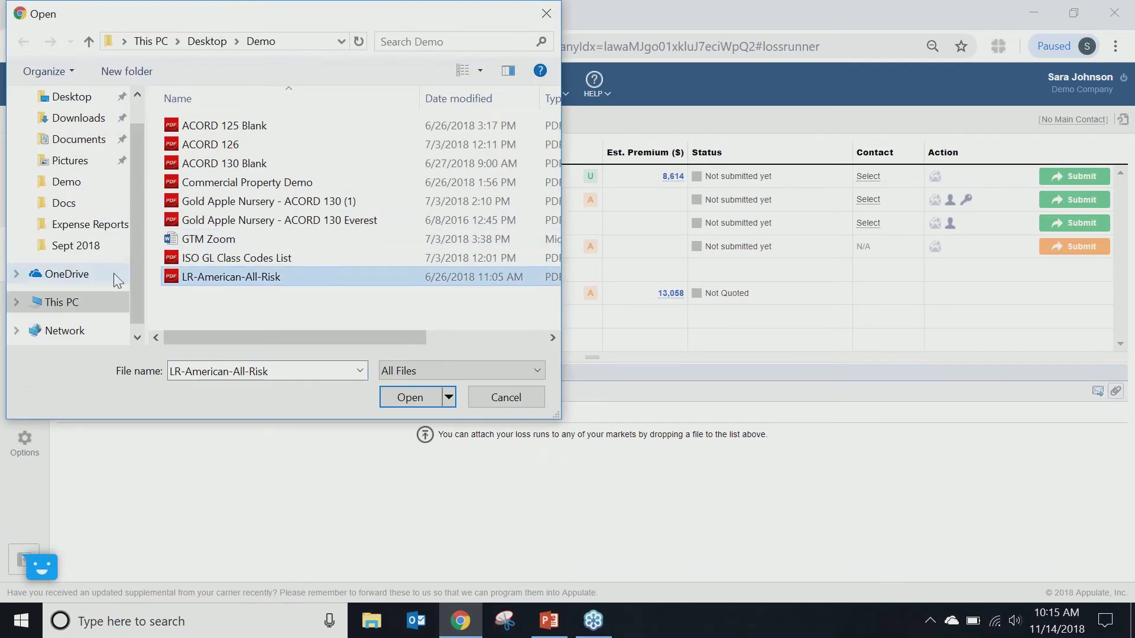
{"action": "left_click", "coordinate": [413, 401]}
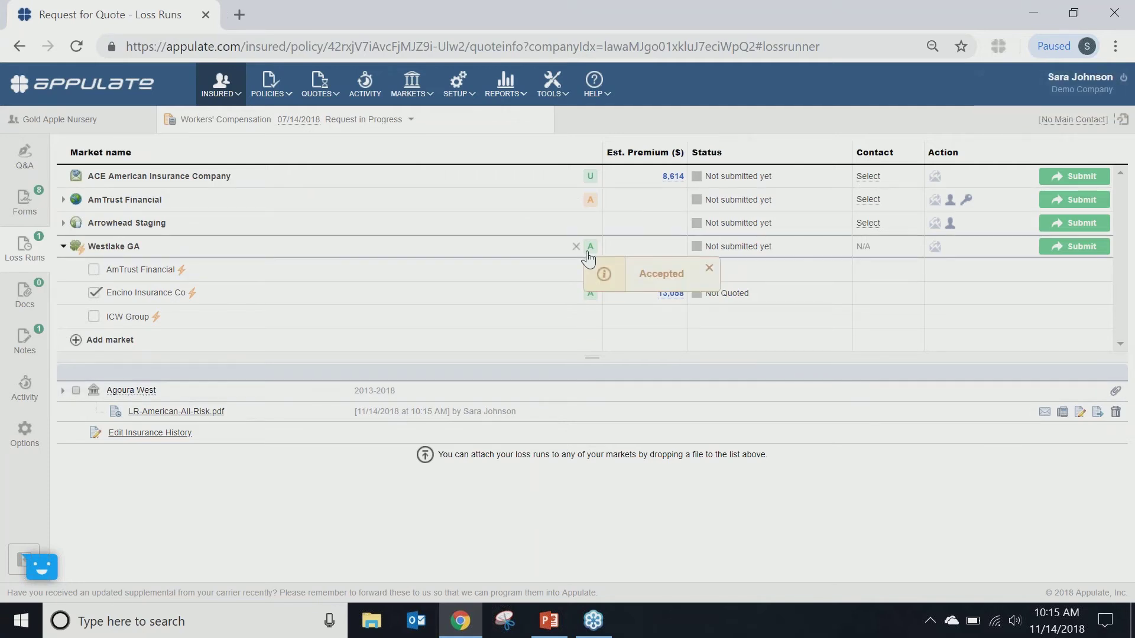
{"action": "left_click", "coordinate": [25, 157]}
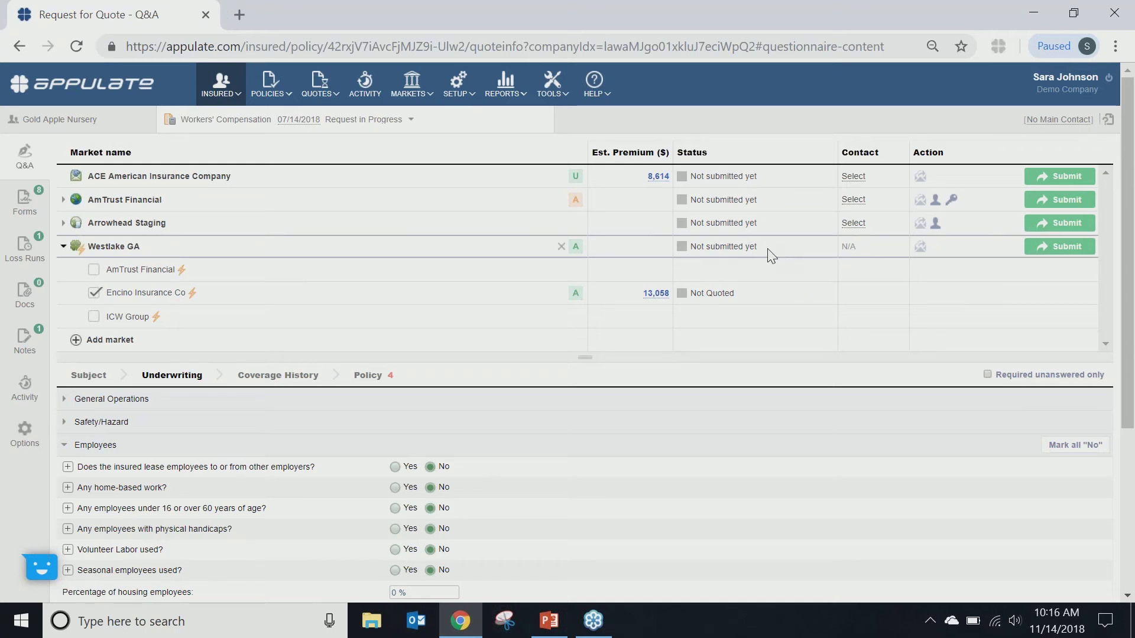
Step: Submit to Westlake GA, request binding on the 13,058 Encino quote, and decline the appointment notice
{"action": "left_click", "coordinate": [1051, 254]}
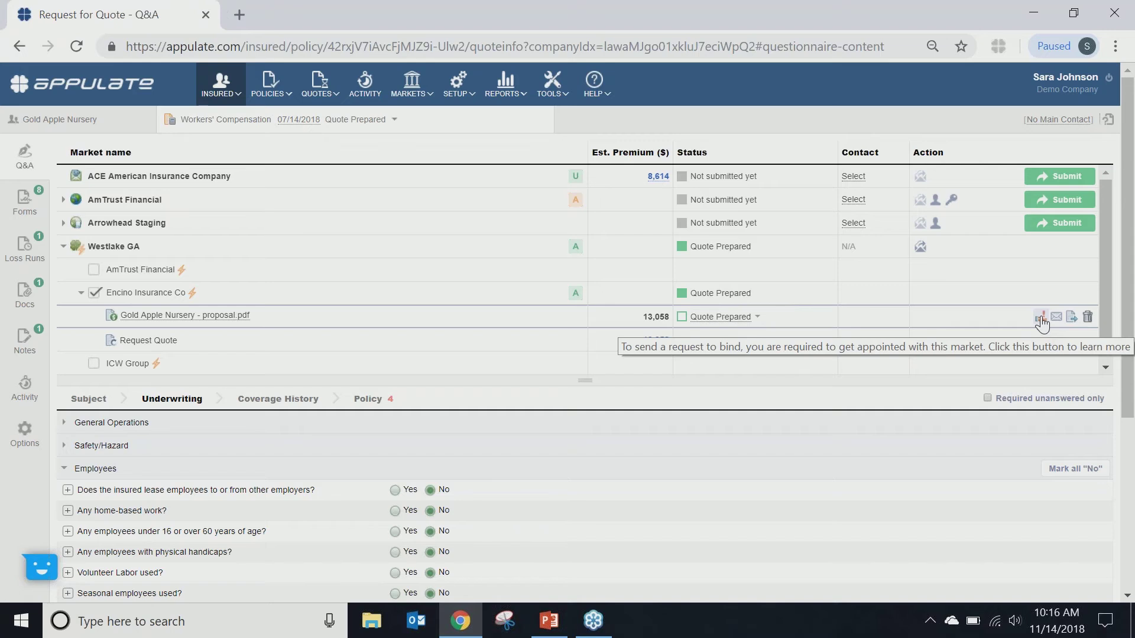
{"action": "left_click", "coordinate": [1040, 319]}
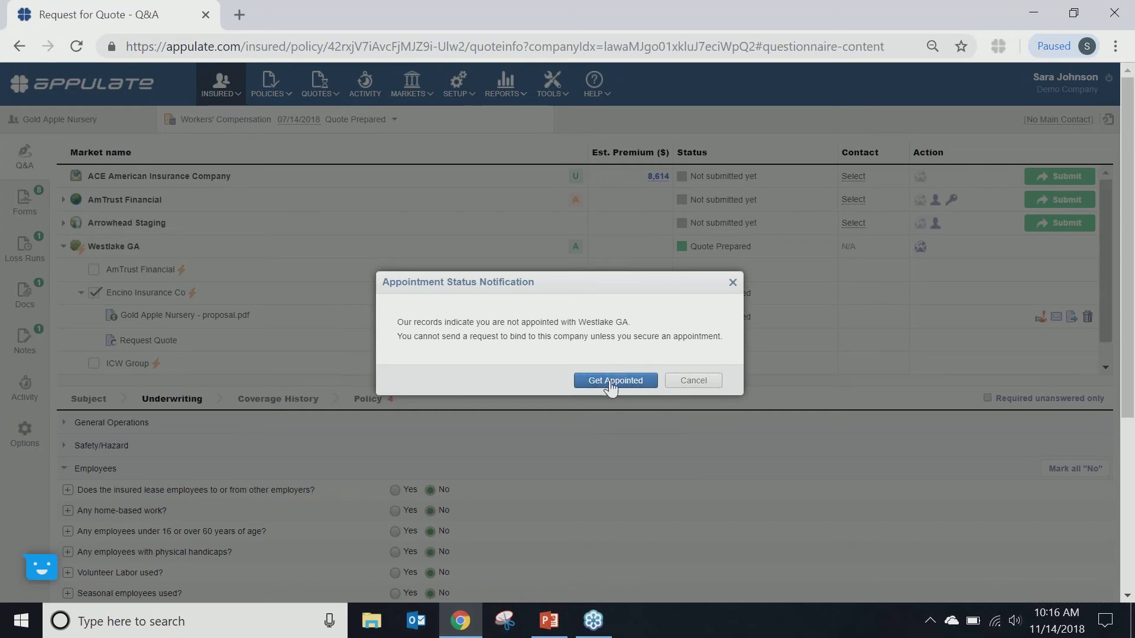
{"action": "left_click", "coordinate": [694, 380]}
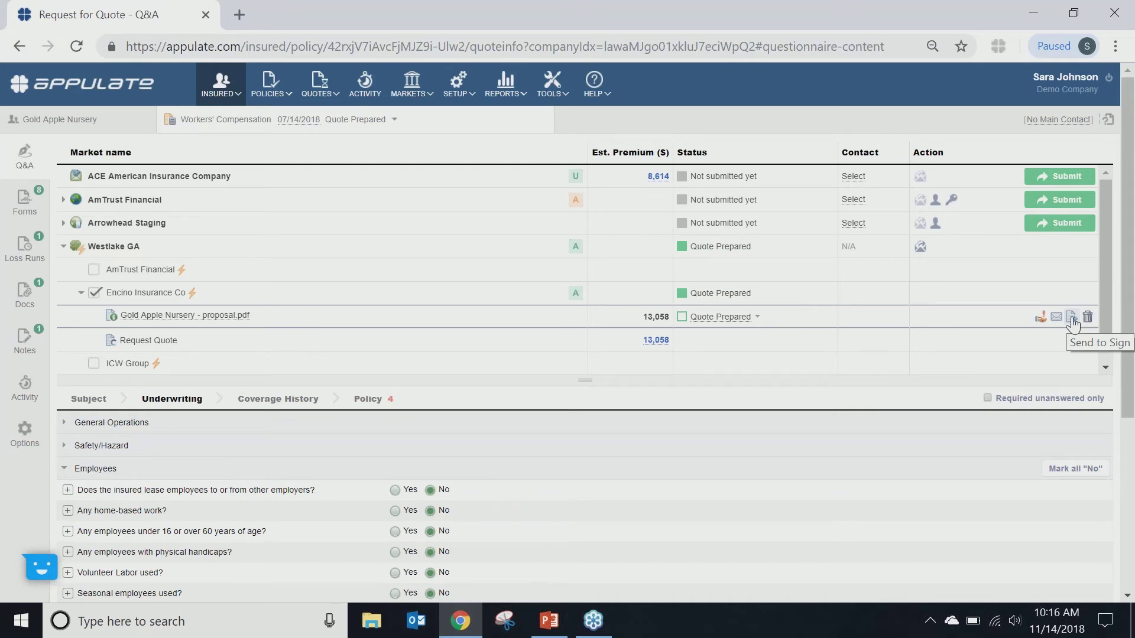
Step: Start sending the Westlake GA proposal for signature, then cancel without choosing an applicant
{"action": "left_click", "coordinate": [1071, 320]}
{"action": "left_click", "coordinate": [625, 349]}
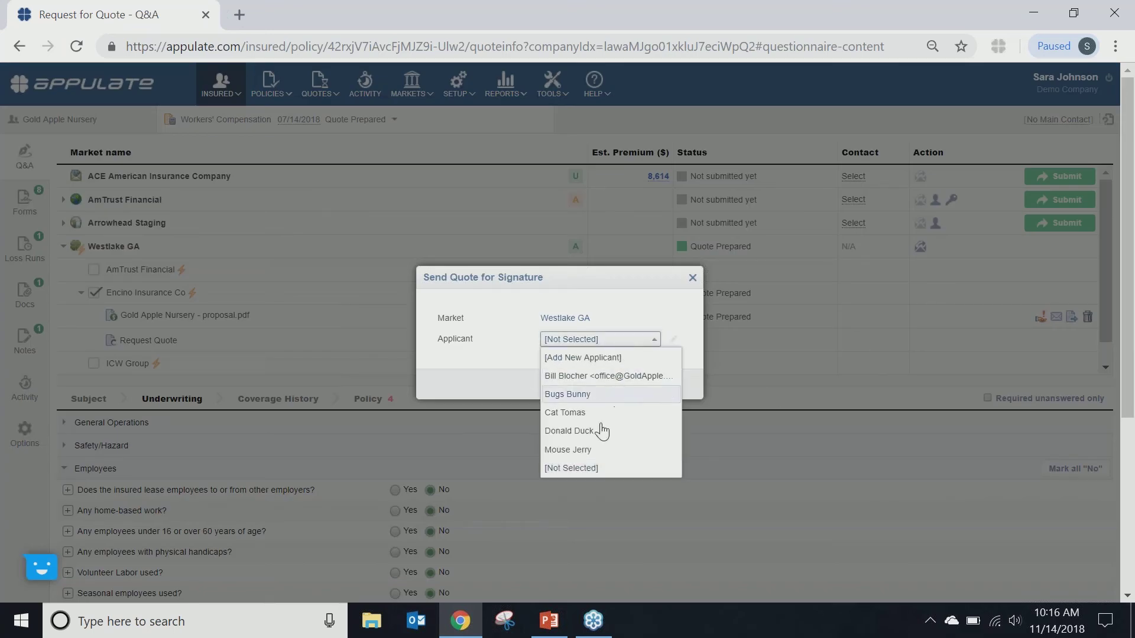
{"action": "left_click", "coordinate": [633, 283]}
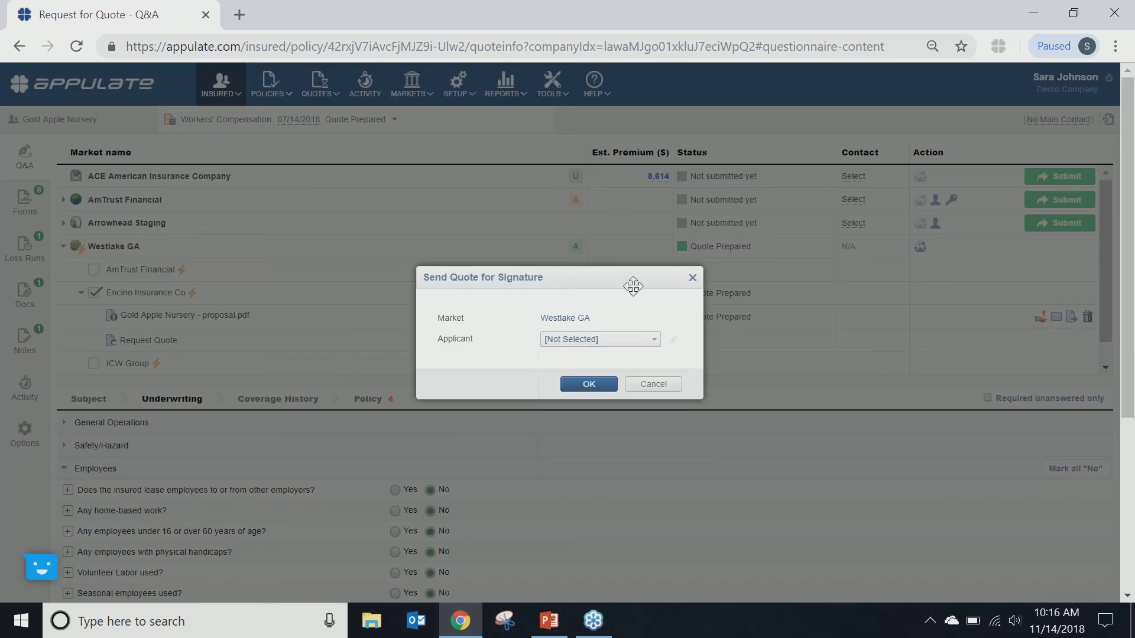
{"action": "left_click", "coordinate": [650, 386]}
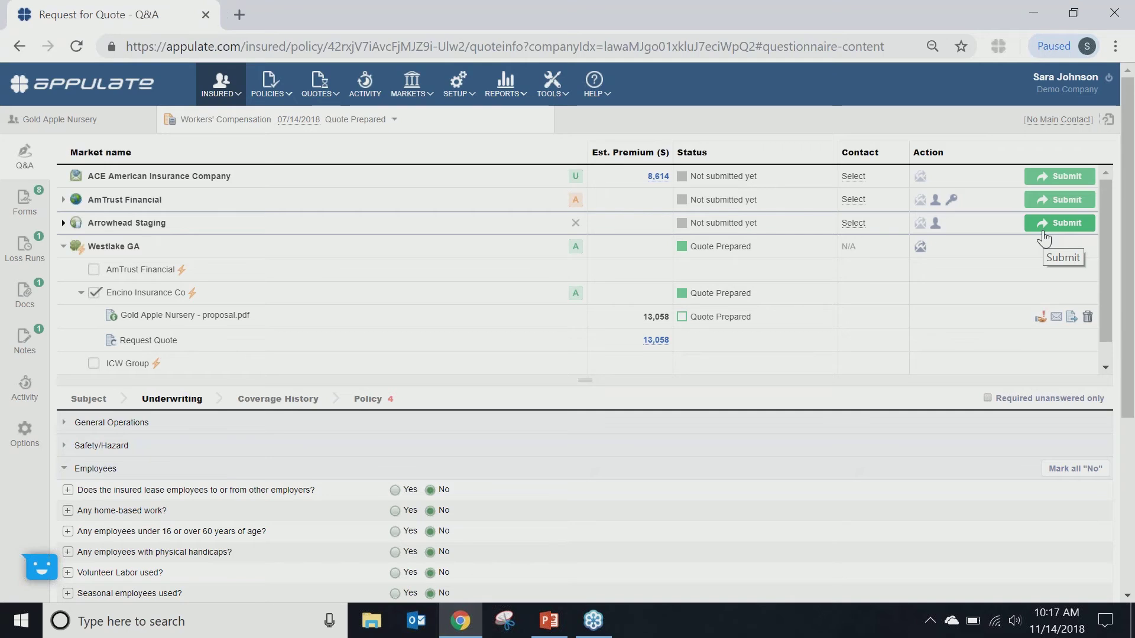
Step: Submit to Arrowhead Staging and open its 'Complete submission...' policy form on Arrowhead Exchange
{"action": "left_click", "coordinate": [1043, 229]}
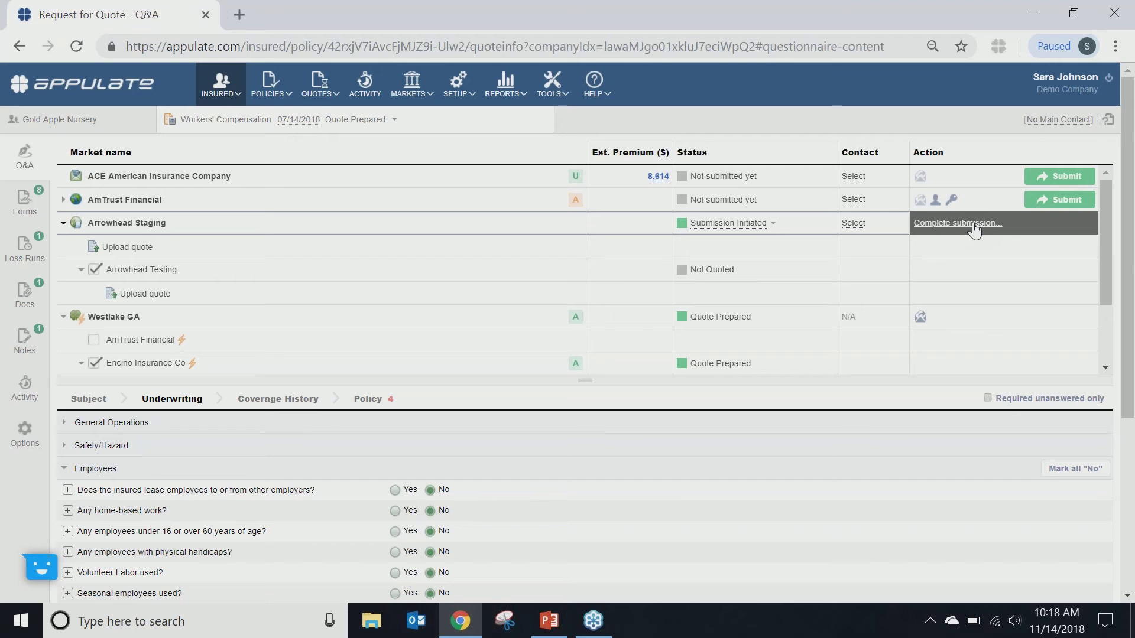
{"action": "left_click", "coordinate": [972, 224]}
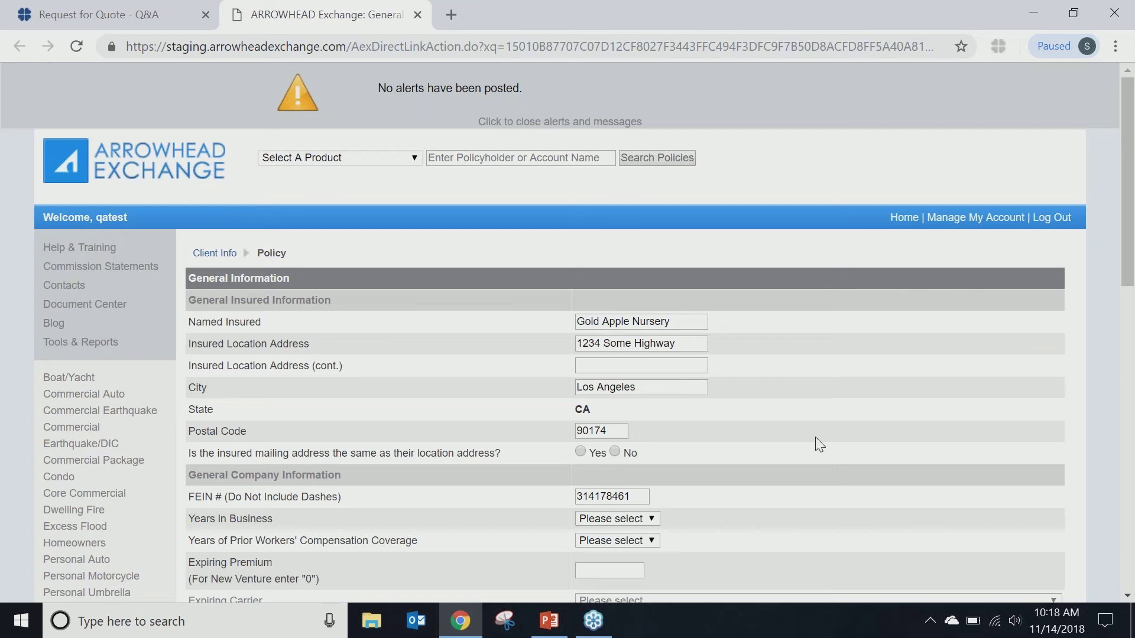
{"action": "scroll", "coordinate": [816, 442], "scroll_direction": "down", "scroll_amount": 15}
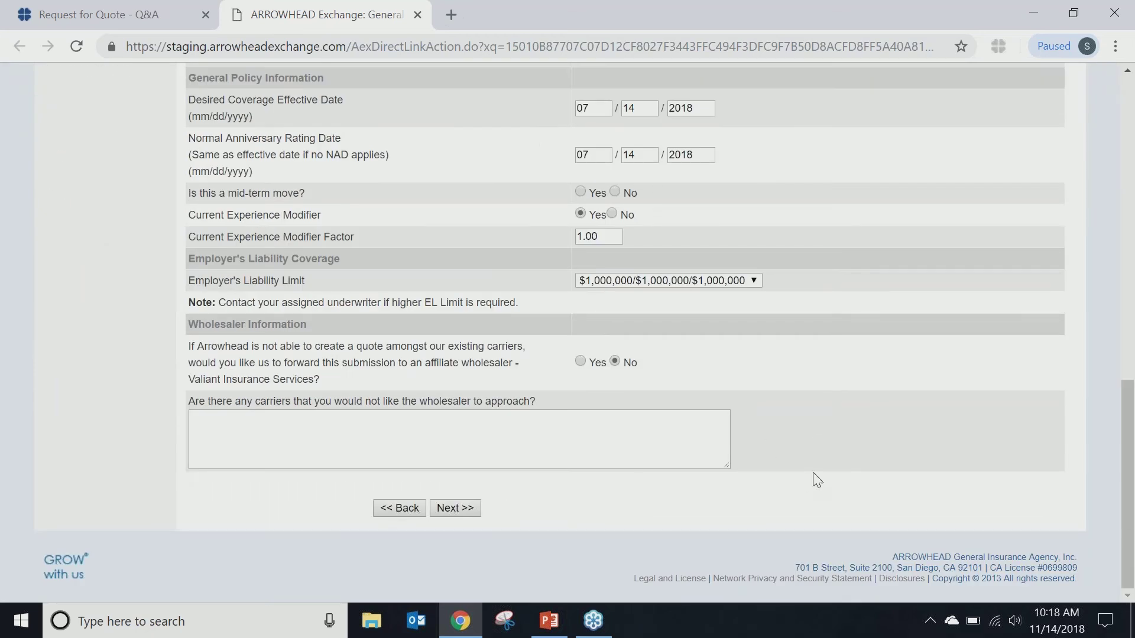
{"action": "scroll", "coordinate": [816, 479], "scroll_direction": "up", "scroll_amount": 15}
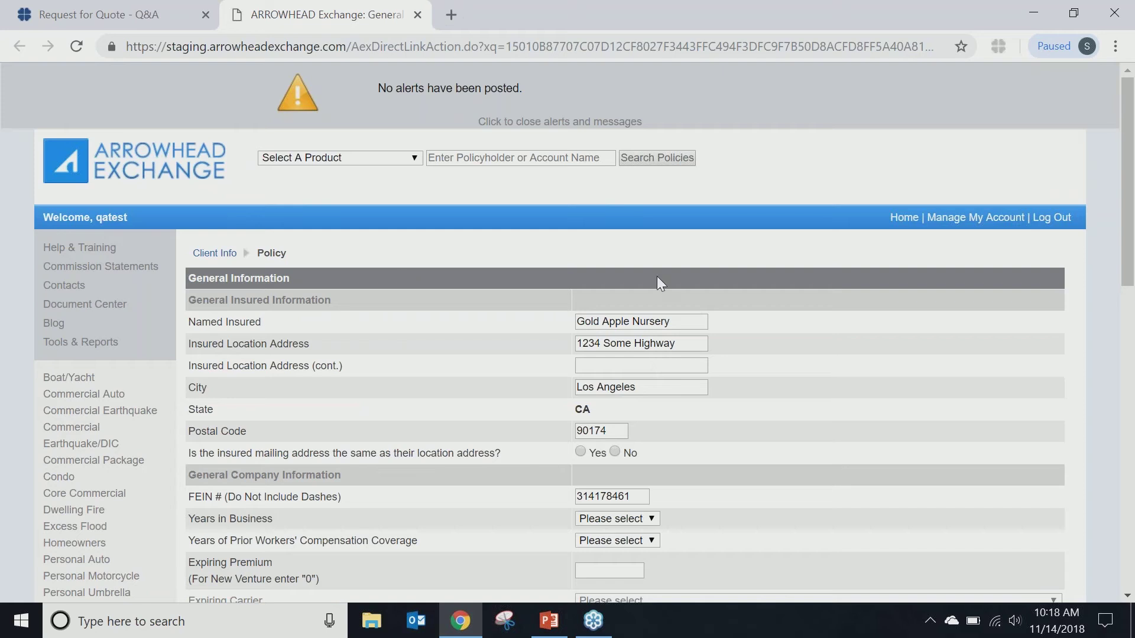
Step: Close the Arrowhead Exchange tab and submit the quote to AmTrust Financial, opening its Appetite Guide
{"action": "left_click", "coordinate": [415, 14]}
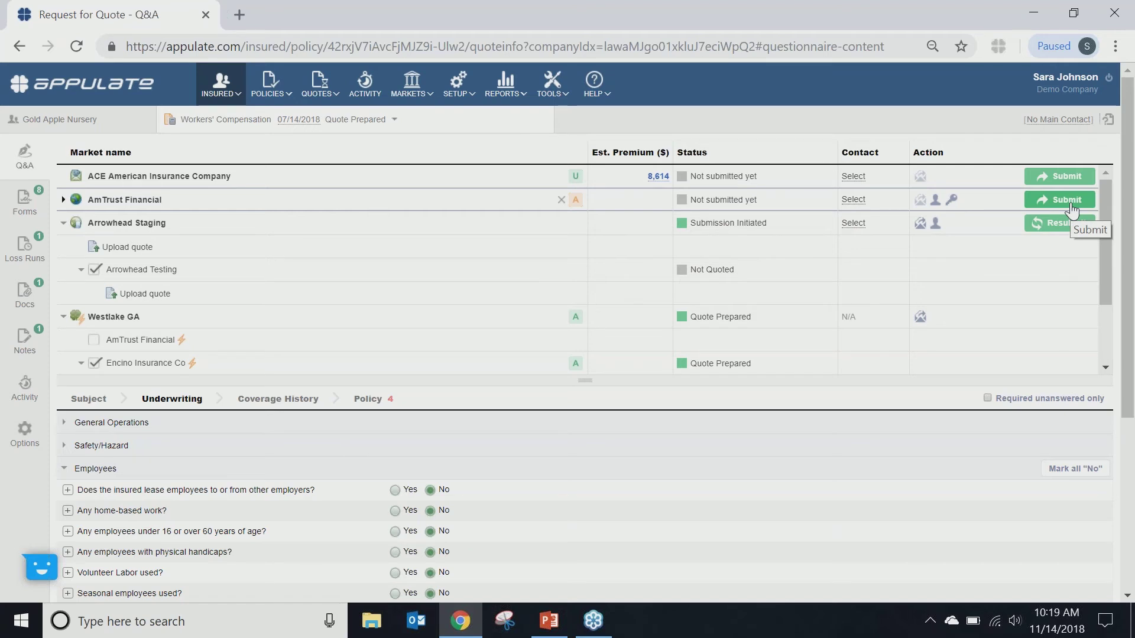
{"action": "left_click", "coordinate": [1071, 206]}
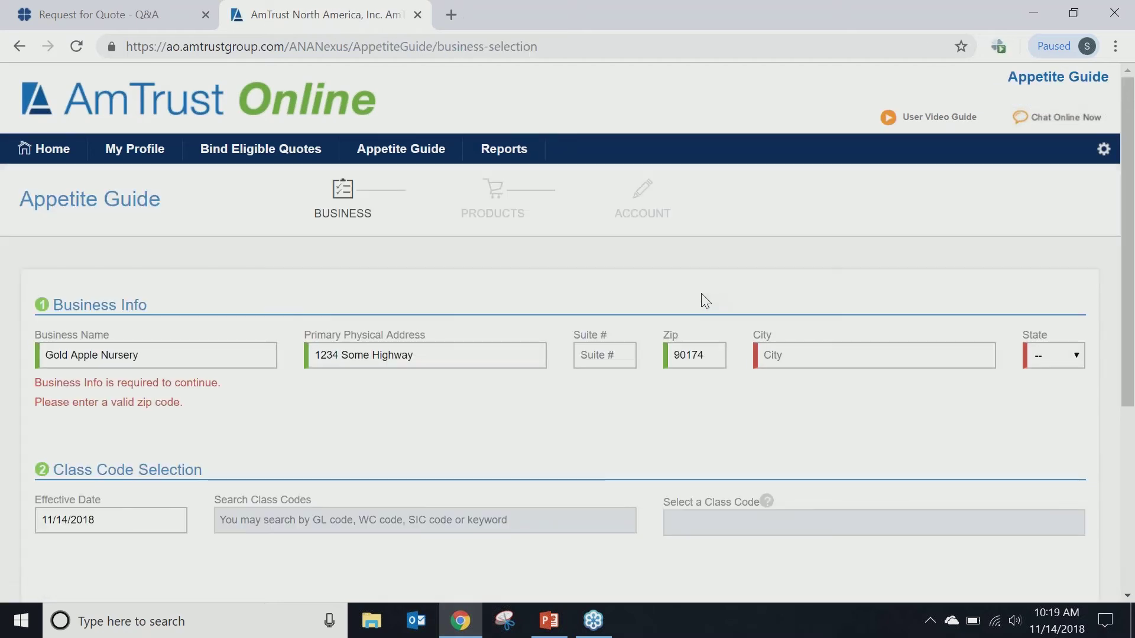
Step: Look over the AmTrust Appetite Guide, then close its tab to return to Appulate
{"action": "scroll", "coordinate": [705, 300], "scroll_direction": "down", "scroll_amount": 3}
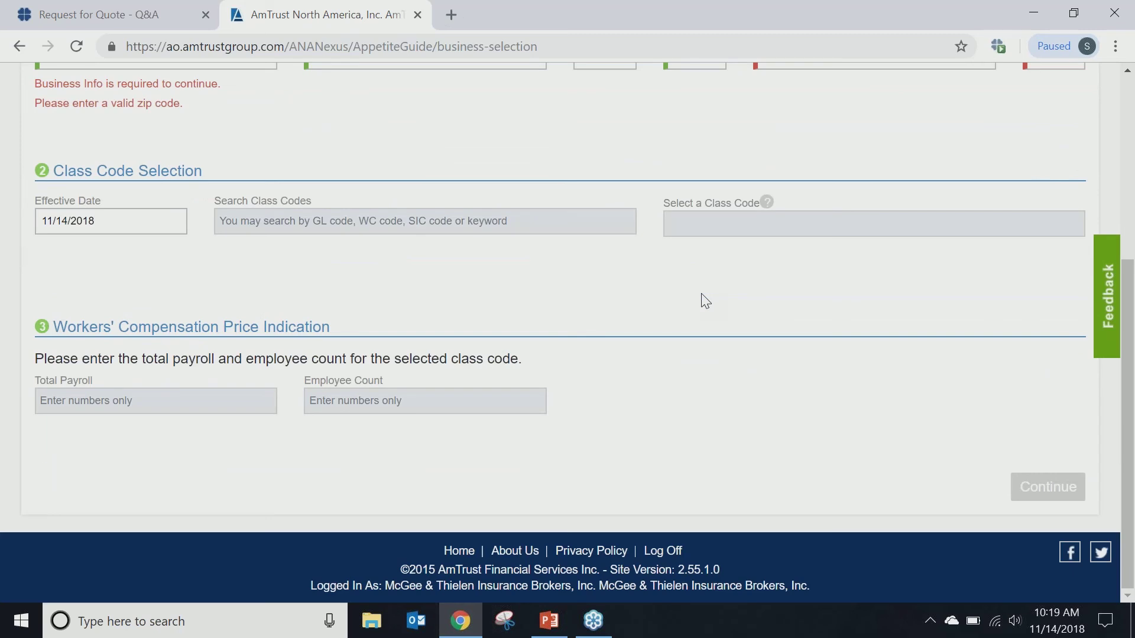
{"action": "scroll", "coordinate": [703, 300], "scroll_direction": "up", "scroll_amount": 5}
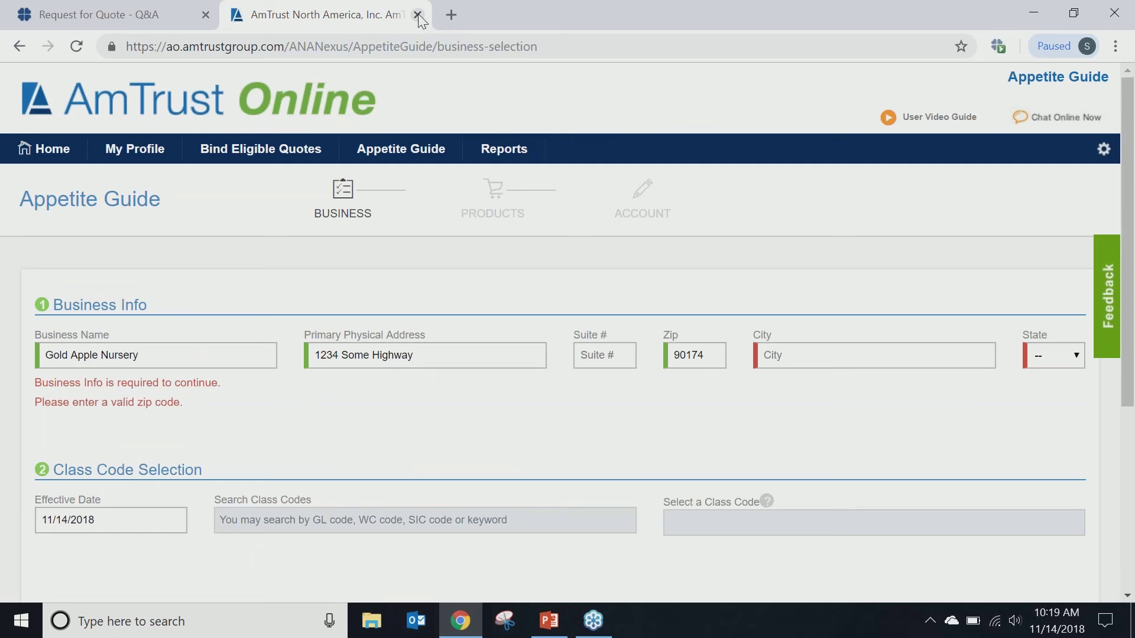
{"action": "left_click", "coordinate": [417, 15]}
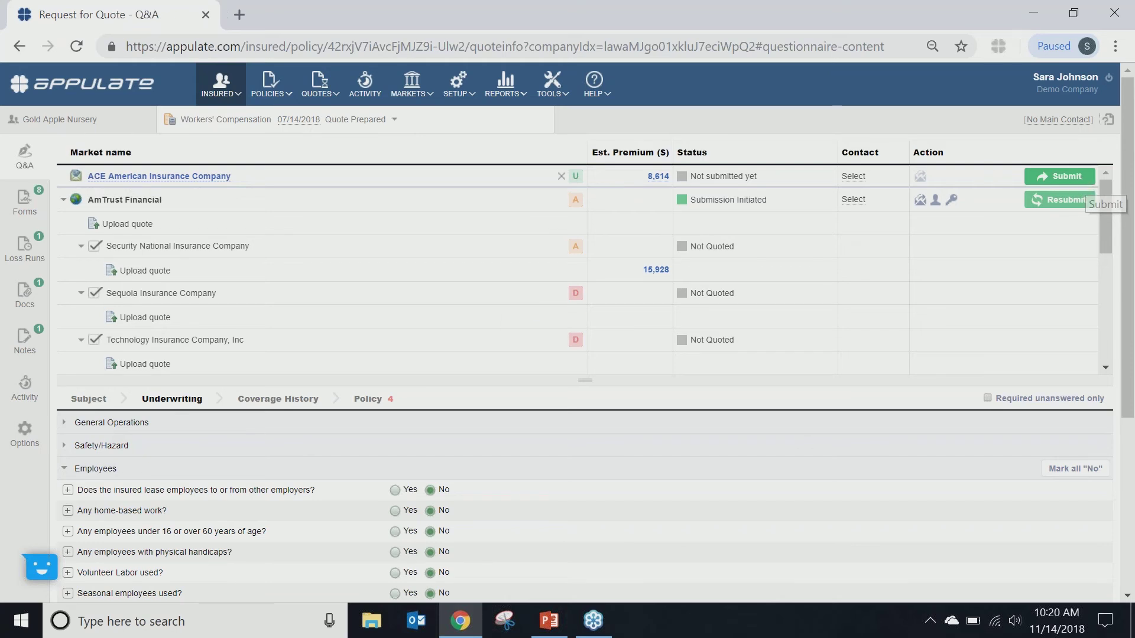
Step: Submit the quote to ACE American Insurance Company, drafting its Request for Quote email
{"action": "left_click", "coordinate": [1081, 176]}
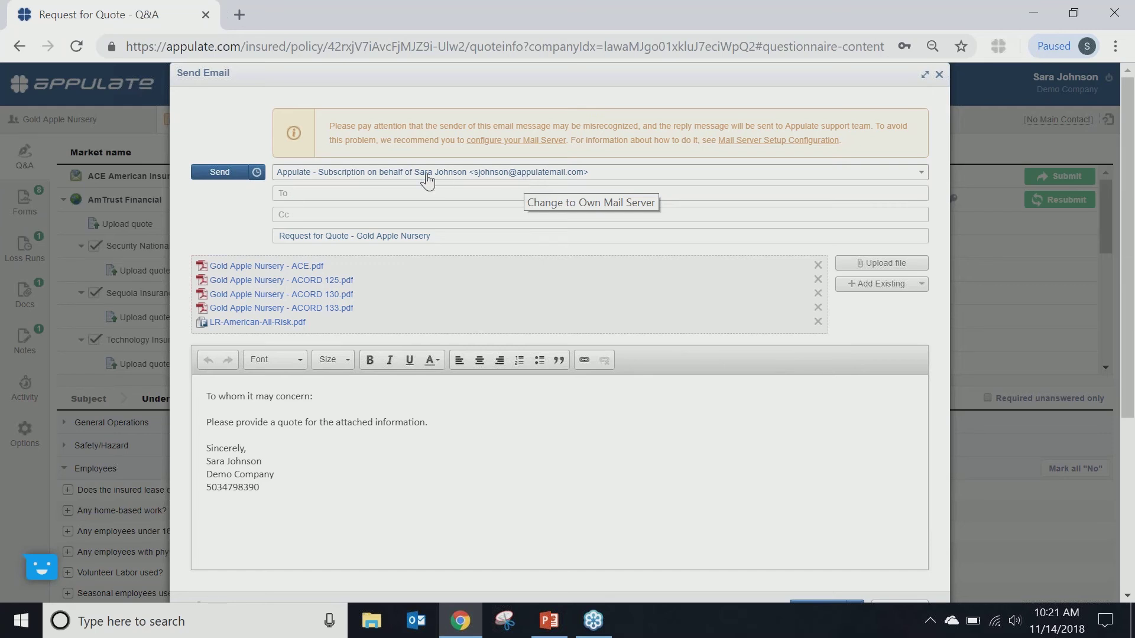
Step: Close the ACE Request for Quote email draft unsent, leaving ACE as Not submitted yet
{"action": "left_click", "coordinate": [404, 194]}
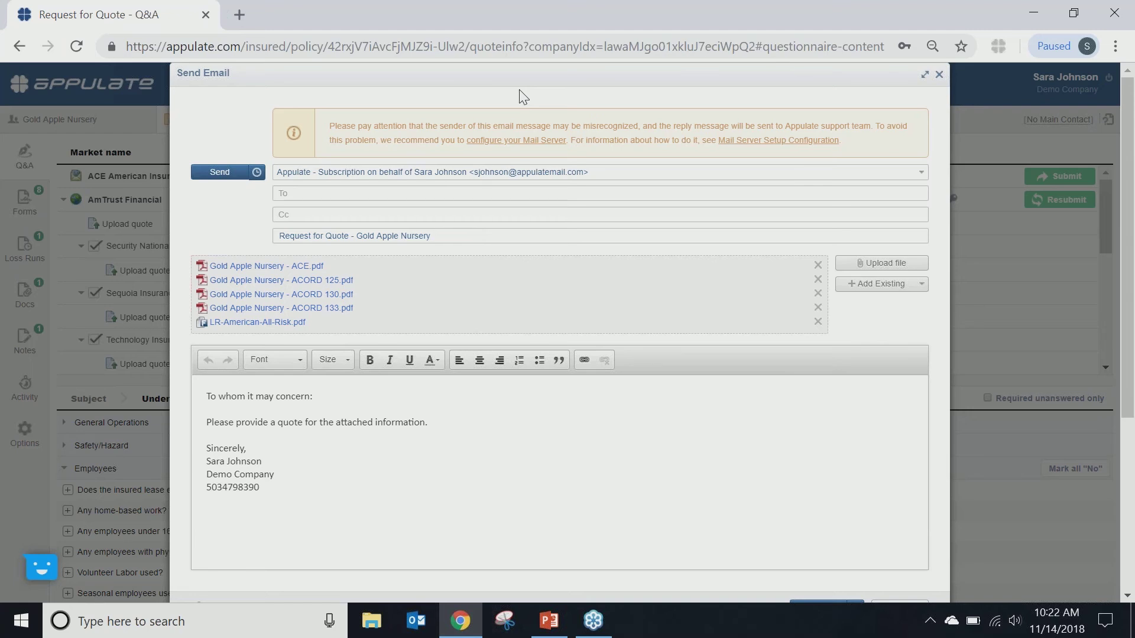
{"action": "left_click", "coordinate": [938, 74]}
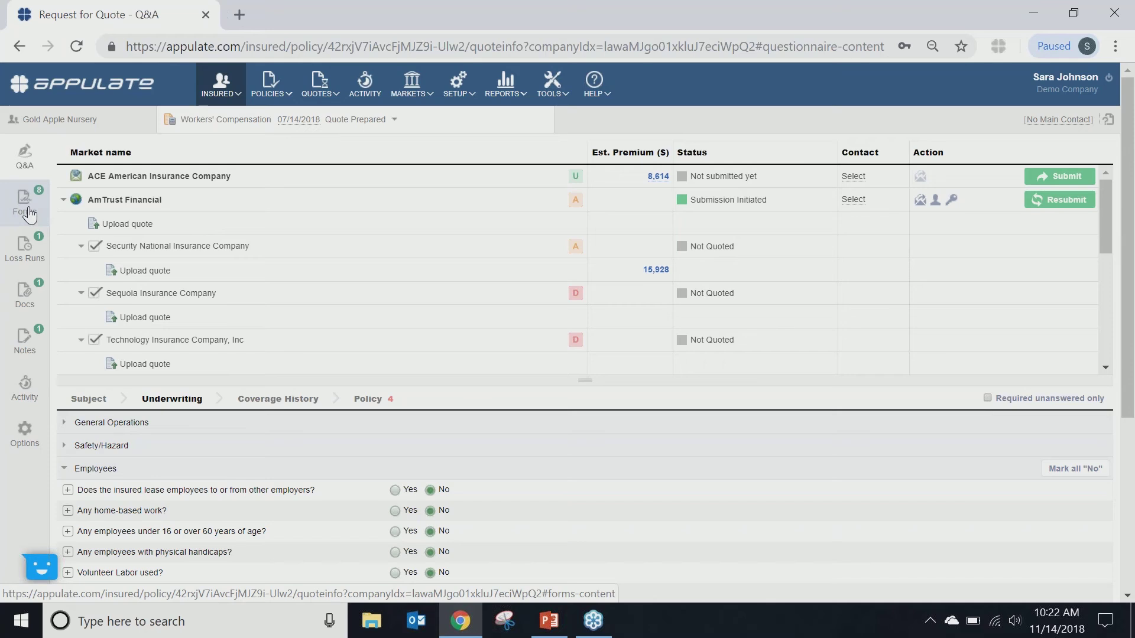
Step: Go to the quote's Forms list and download the filled Westlake GA form as a PDF
{"action": "left_click", "coordinate": [27, 207]}
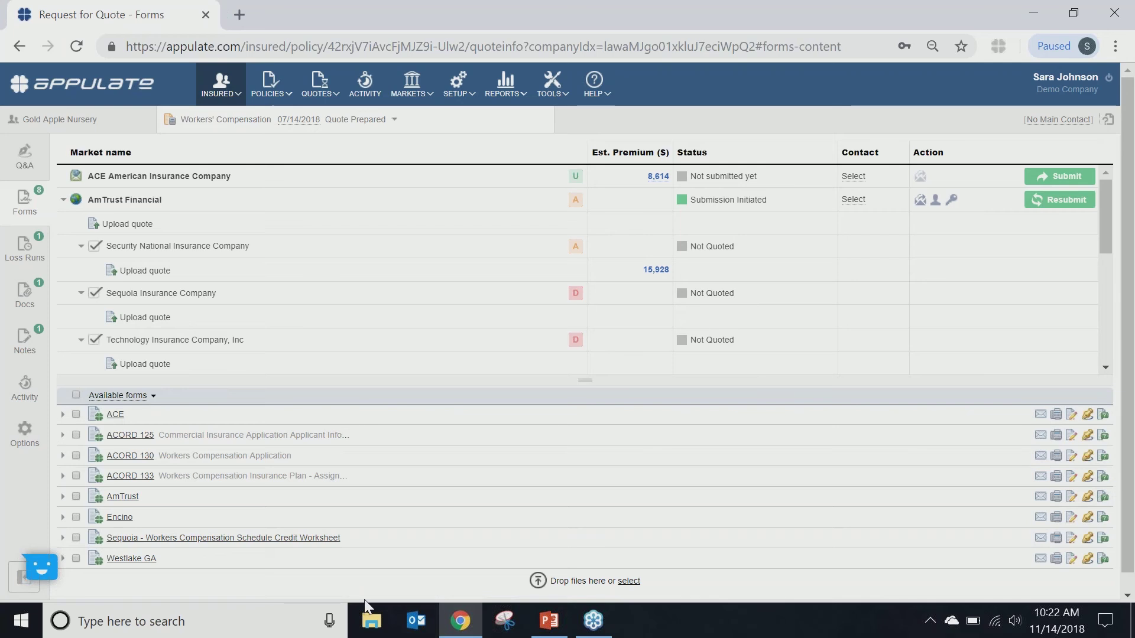
{"action": "scroll", "coordinate": [240, 504], "scroll_direction": "down", "scroll_amount": 1}
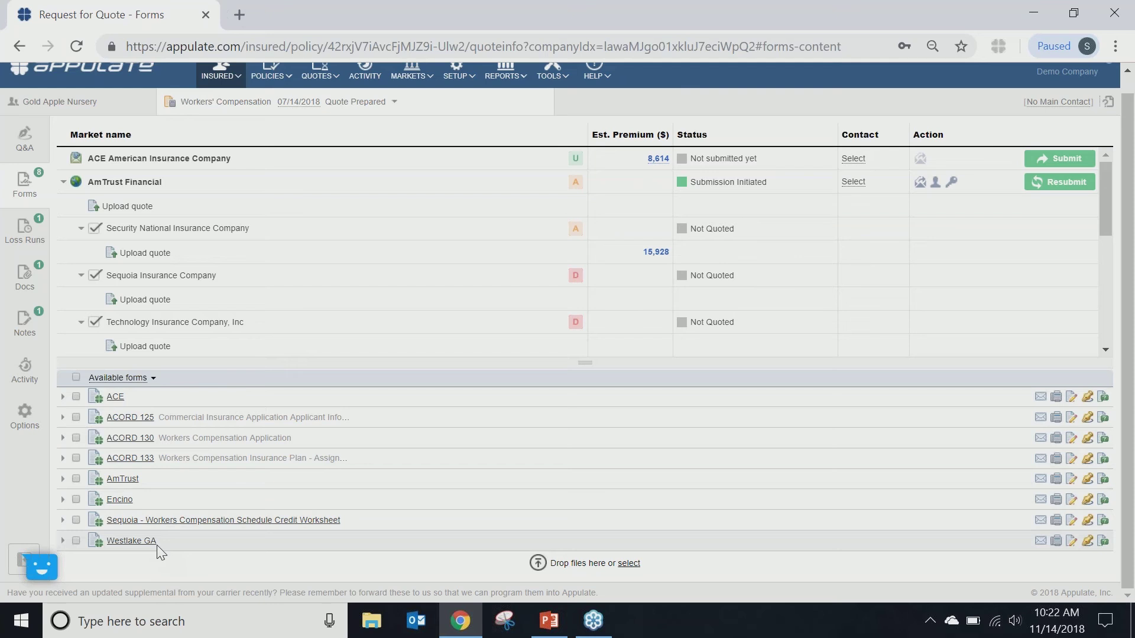
{"action": "left_click", "coordinate": [131, 540]}
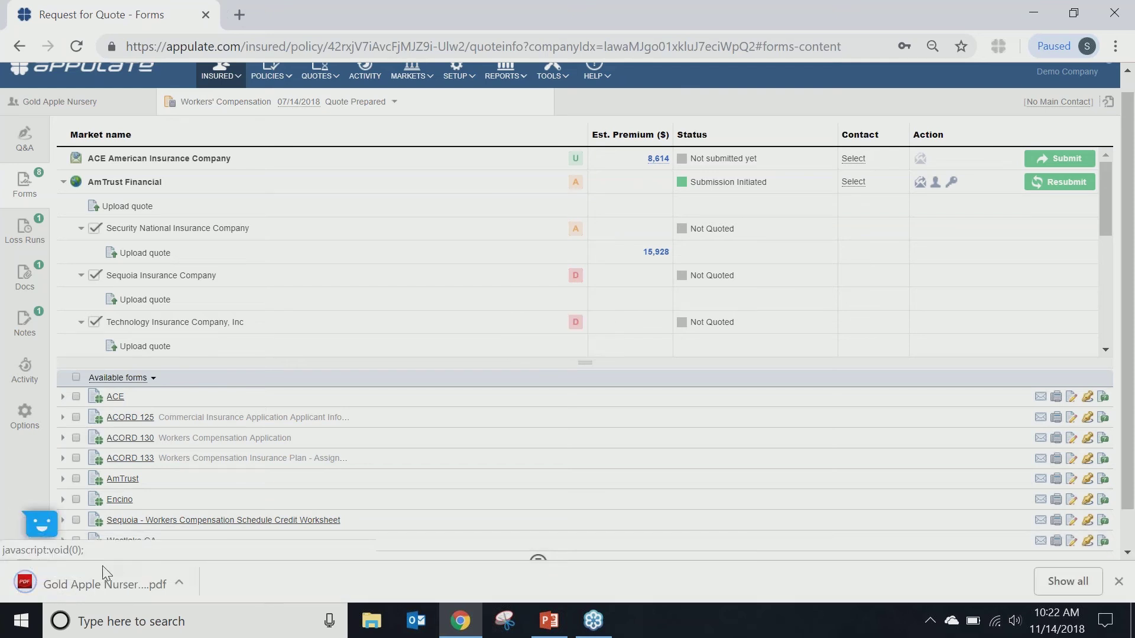
Step: Review all three pages of the downloaded Westlake GA Supplemental Application, ending back on page 1
{"action": "left_click", "coordinate": [95, 582]}
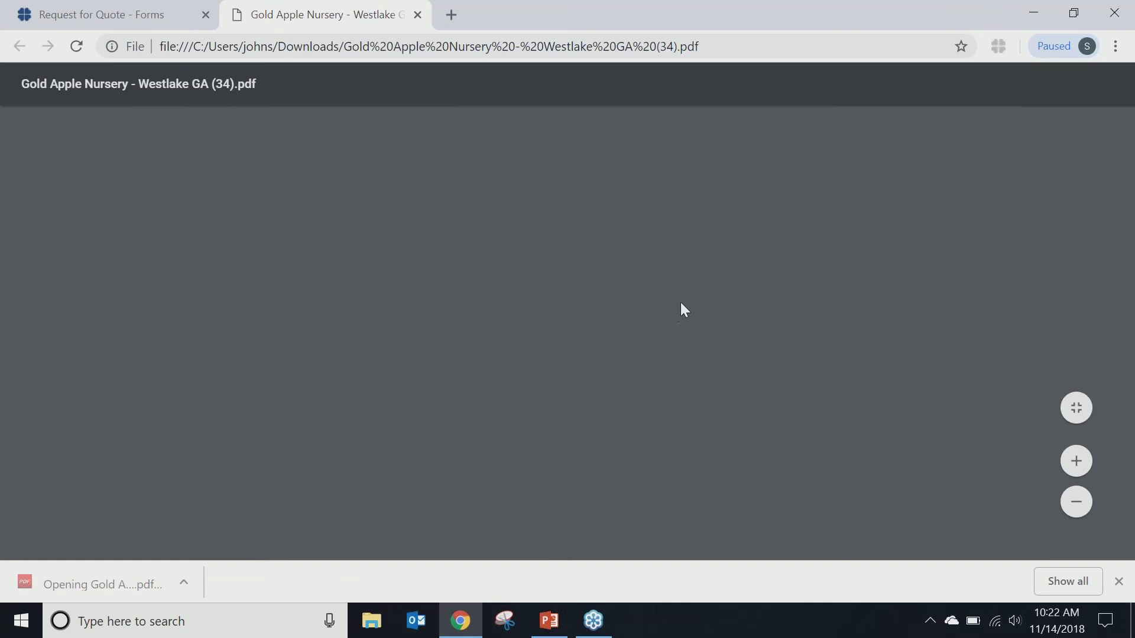
{"action": "scroll", "coordinate": [685, 308], "scroll_direction": "down", "scroll_amount": 20}
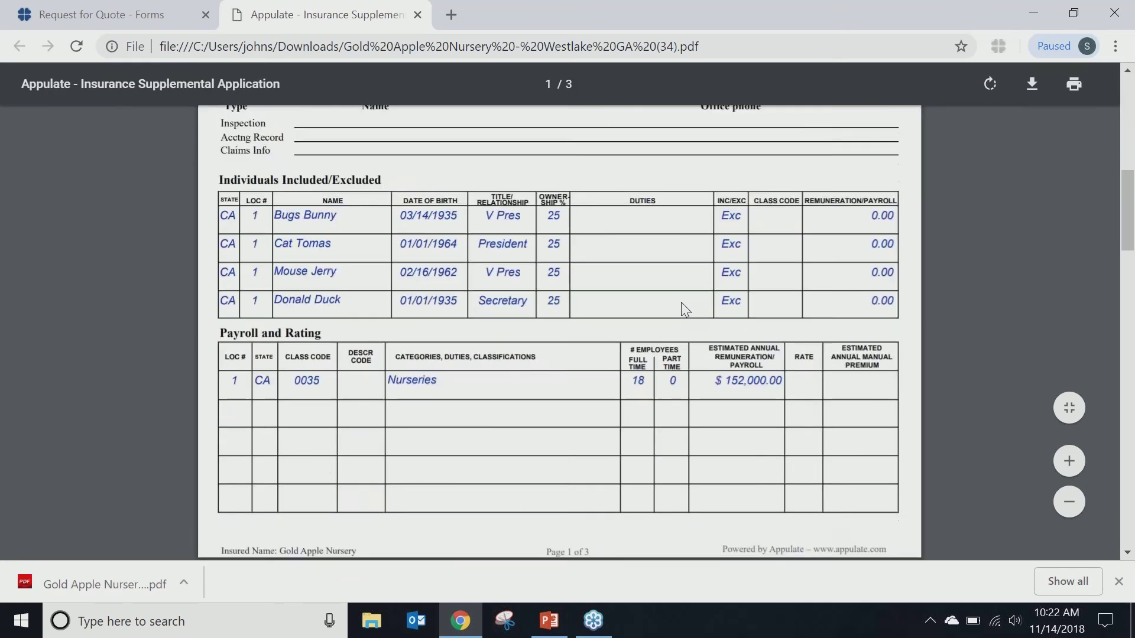
{"action": "scroll", "coordinate": [681, 303], "scroll_direction": "down", "scroll_amount": 15}
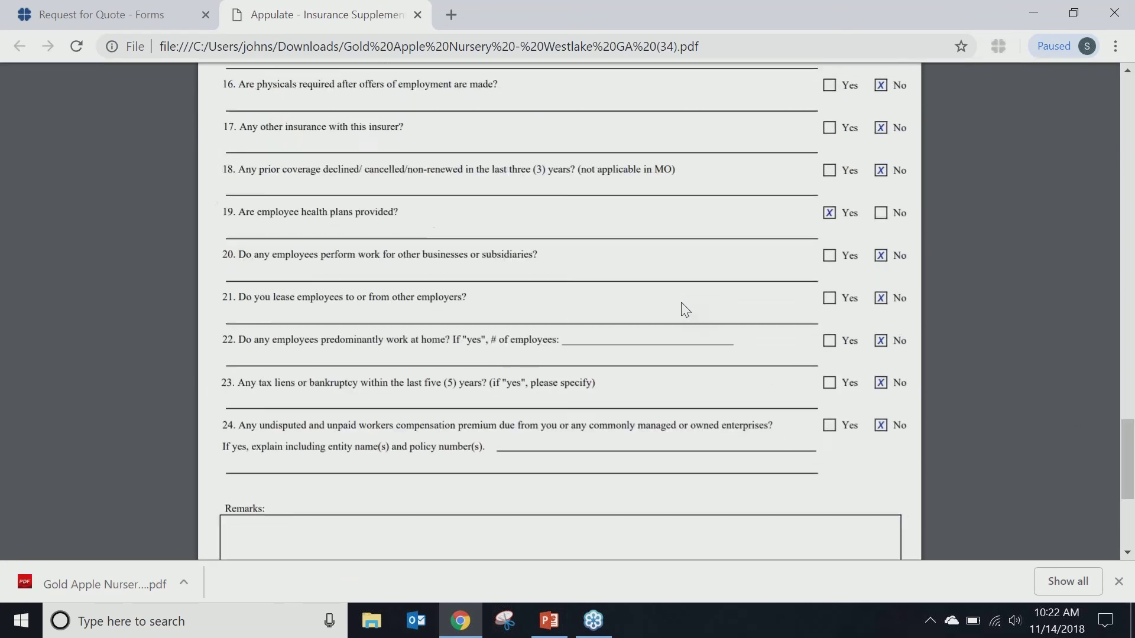
{"action": "scroll", "coordinate": [684, 308], "scroll_direction": "down", "scroll_amount": 4}
{"action": "key", "text": "Home"}
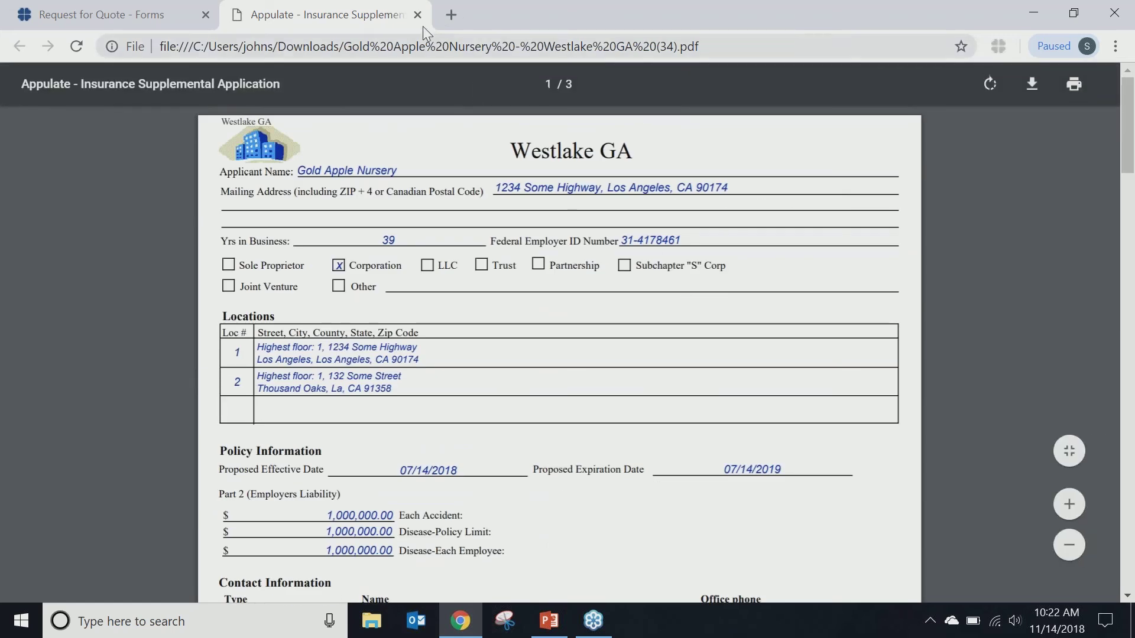
Step: Close the PDF and load the ACORD 130 in Adobe Sign with Producer set to [Myself]
{"action": "left_click", "coordinate": [418, 15]}
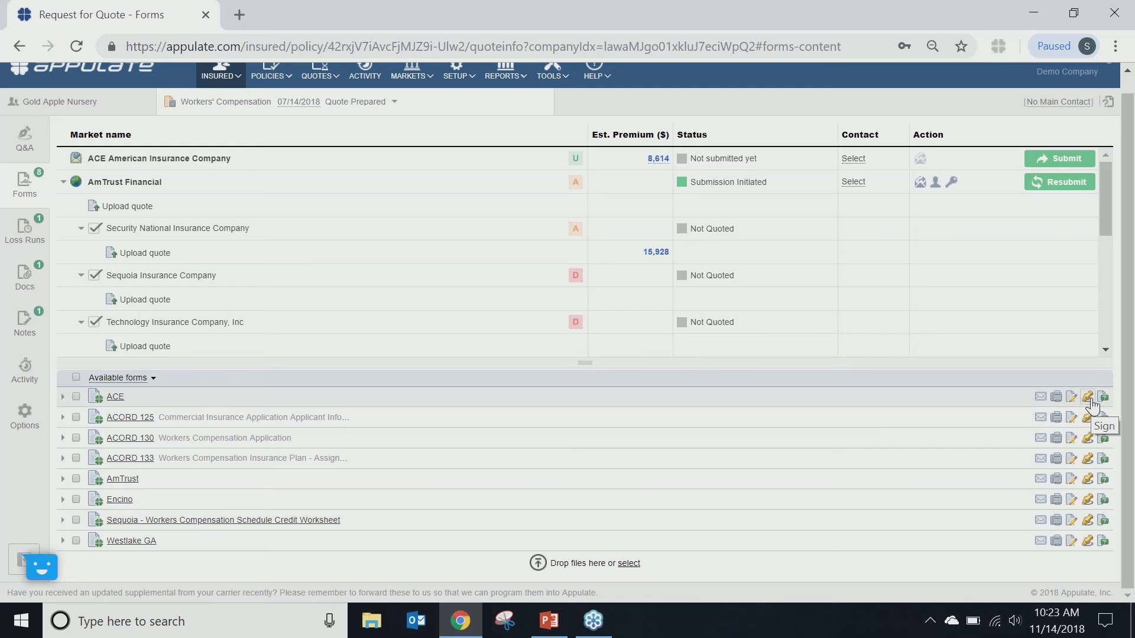
{"action": "left_click", "coordinate": [1087, 438]}
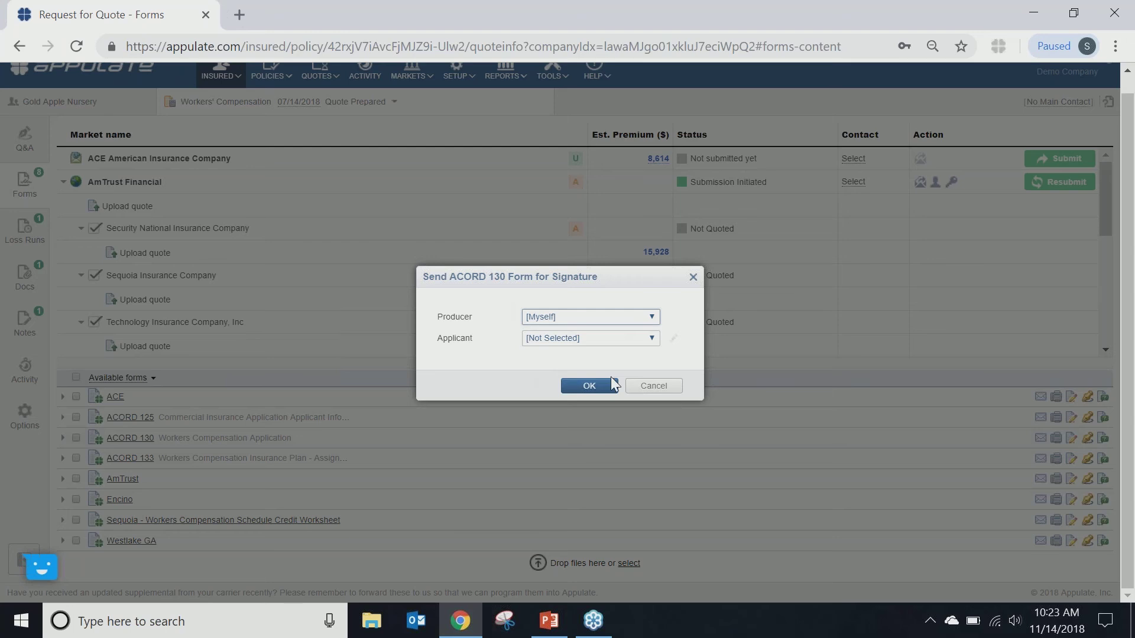
{"action": "left_click", "coordinate": [568, 385]}
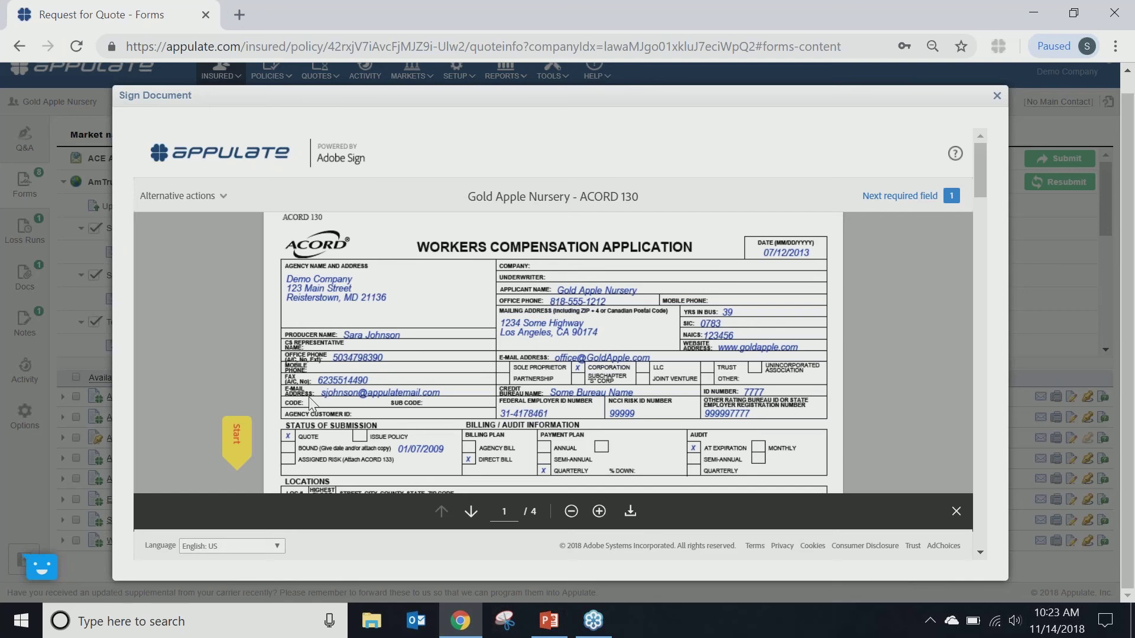
Step: Sign the ACORD 130 producer field with the producer's typed name, then close the signing window
{"action": "left_click", "coordinate": [240, 441]}
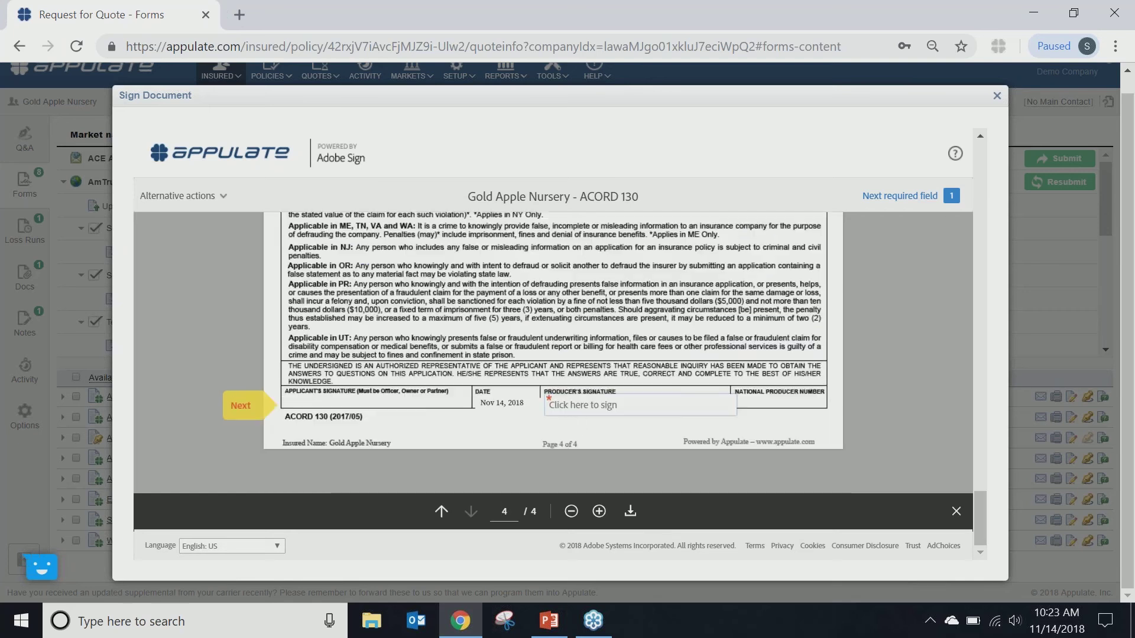
{"action": "left_click", "coordinate": [575, 407]}
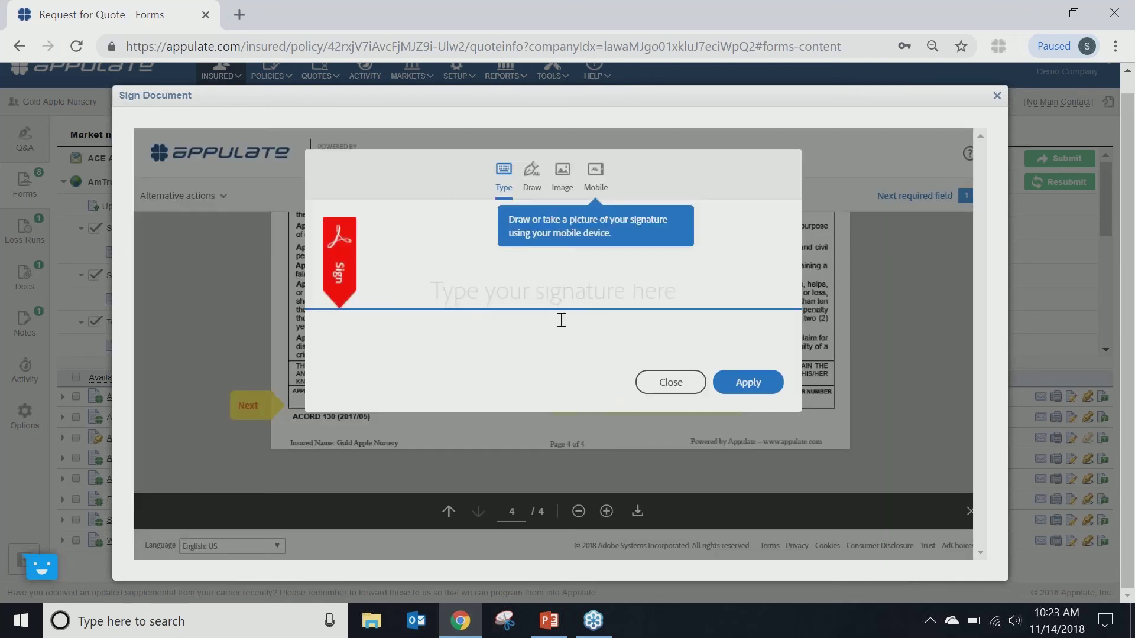
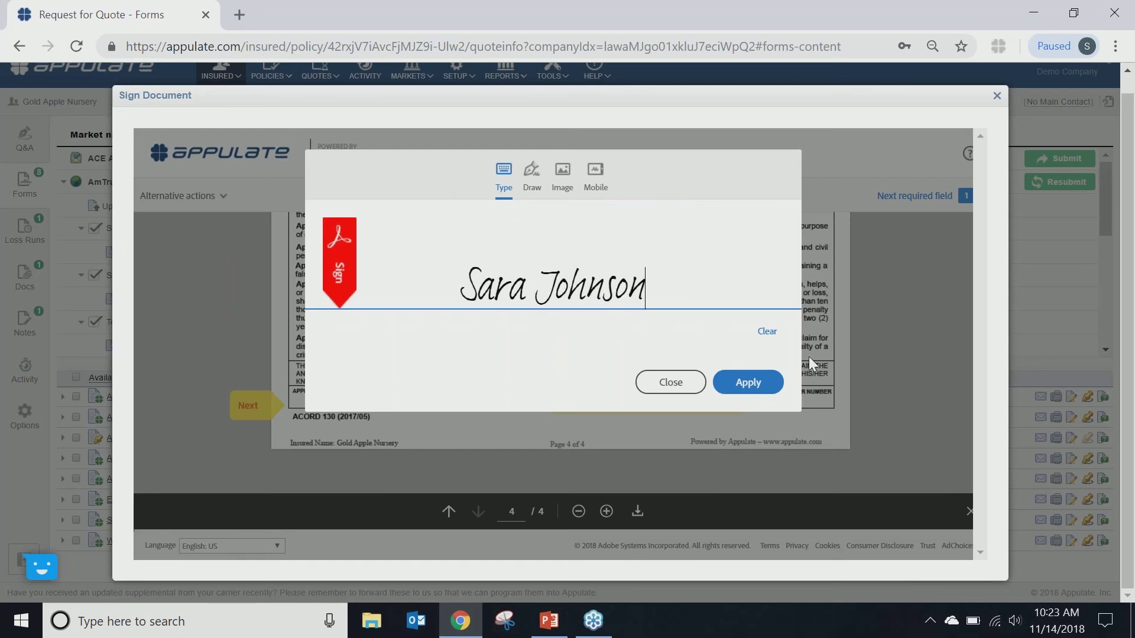
{"action": "left_click", "coordinate": [749, 383]}
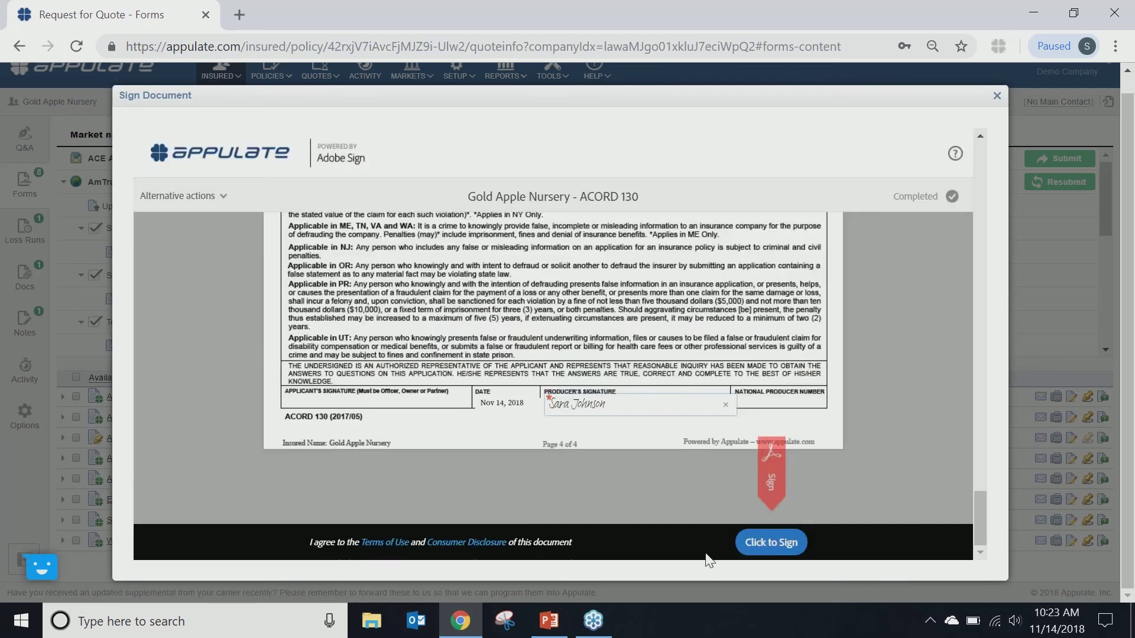
{"action": "left_click", "coordinate": [760, 553]}
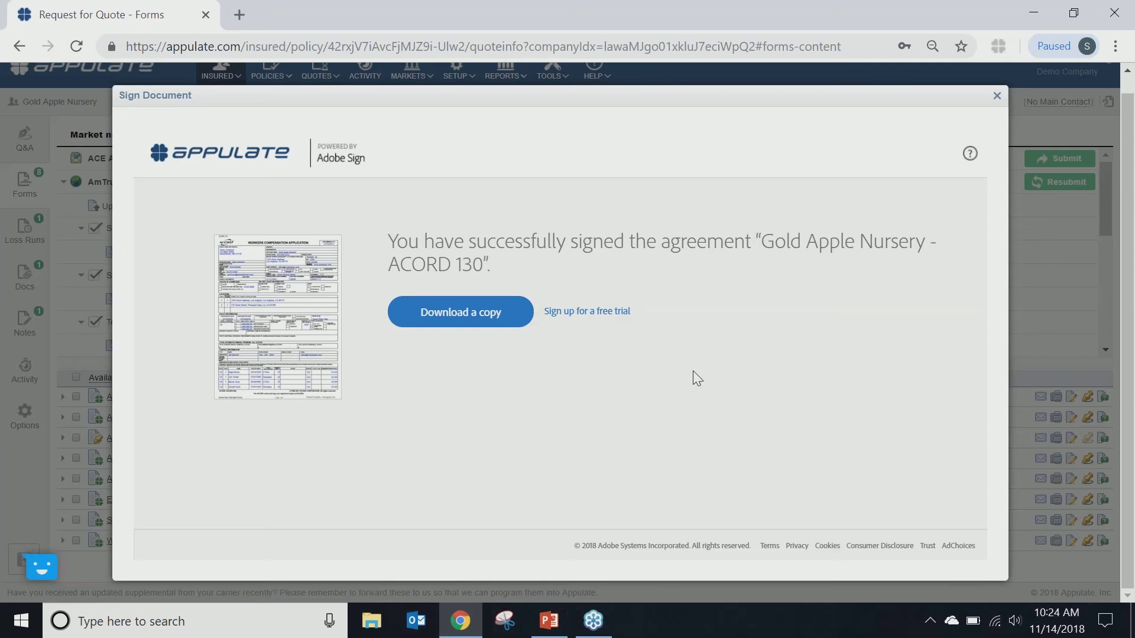
{"action": "left_click", "coordinate": [996, 95]}
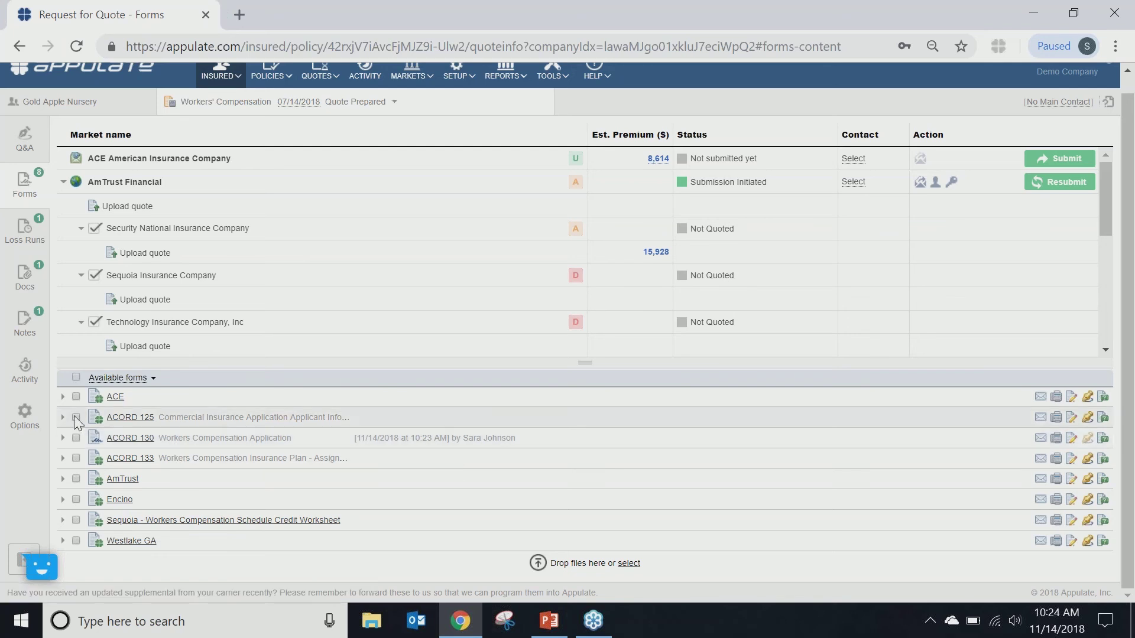
Step: Select ACORD 125 and ACORD 133 in Available forms and open both in the editor
{"action": "left_click", "coordinate": [76, 417]}
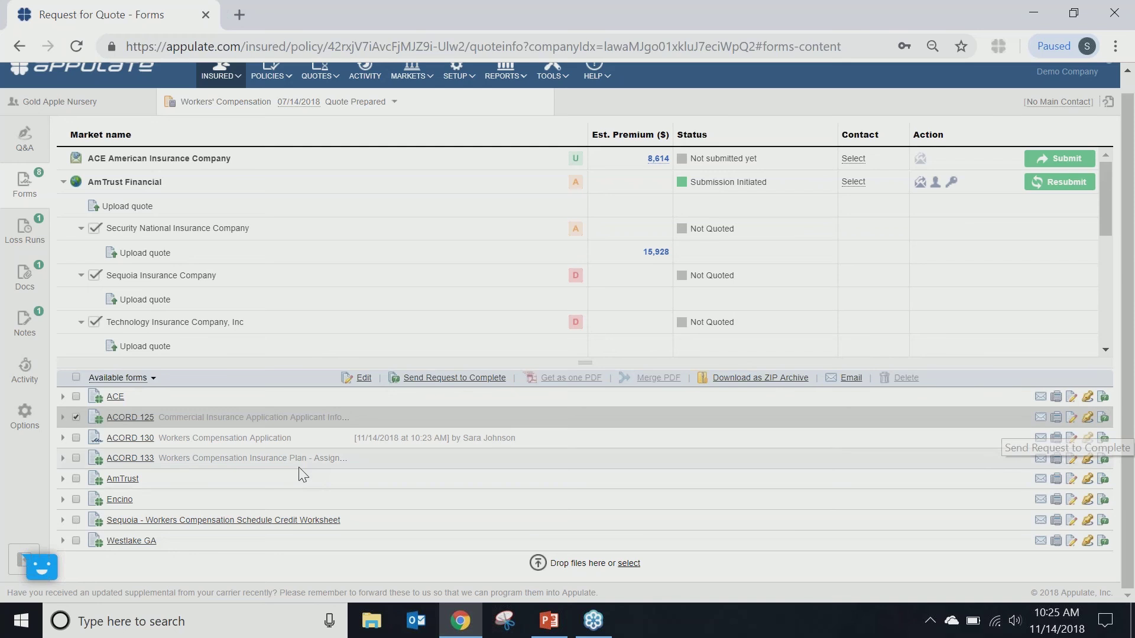
{"action": "left_click", "coordinate": [75, 458]}
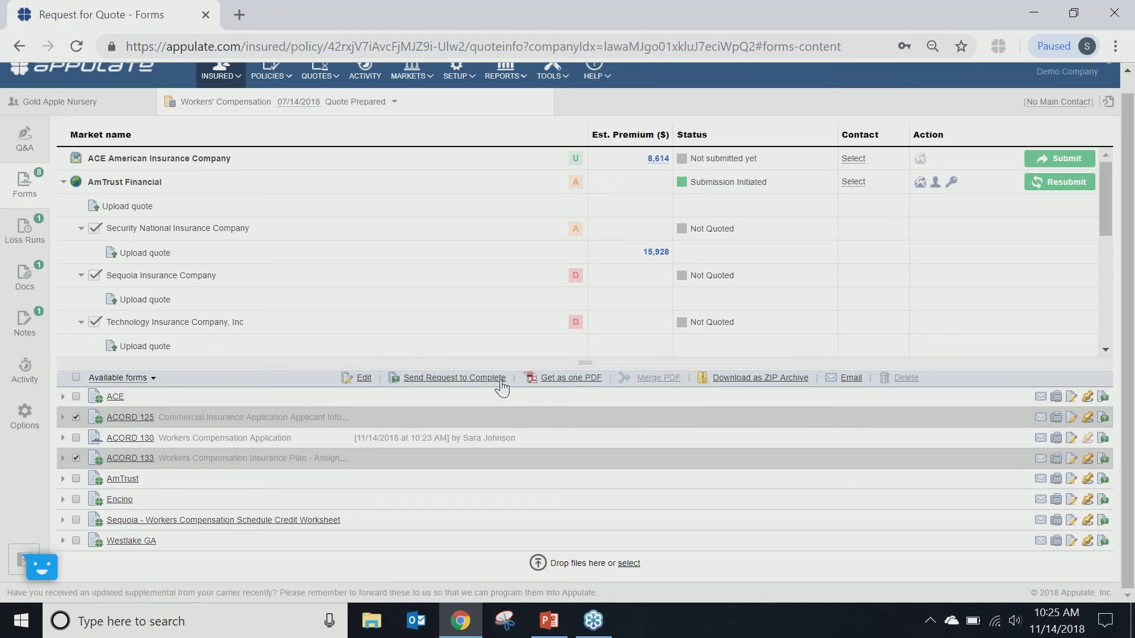
{"action": "left_click", "coordinate": [363, 378]}
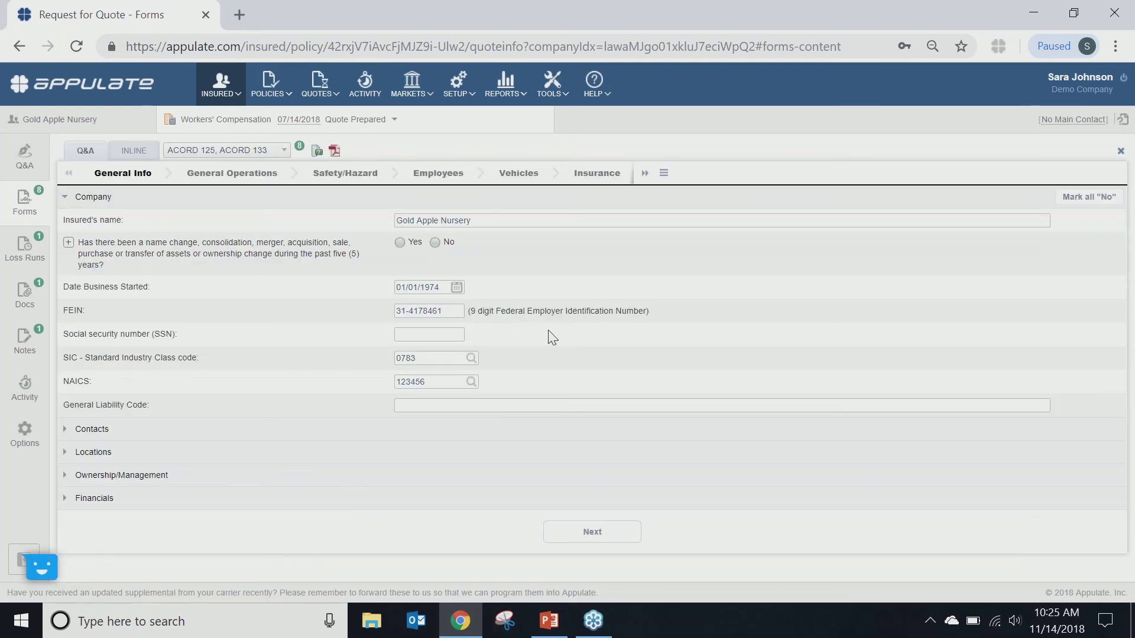
Step: Mark every General Operations nature-of-business question No, then view ACORD 125 as a form page
{"action": "left_click", "coordinate": [210, 181]}
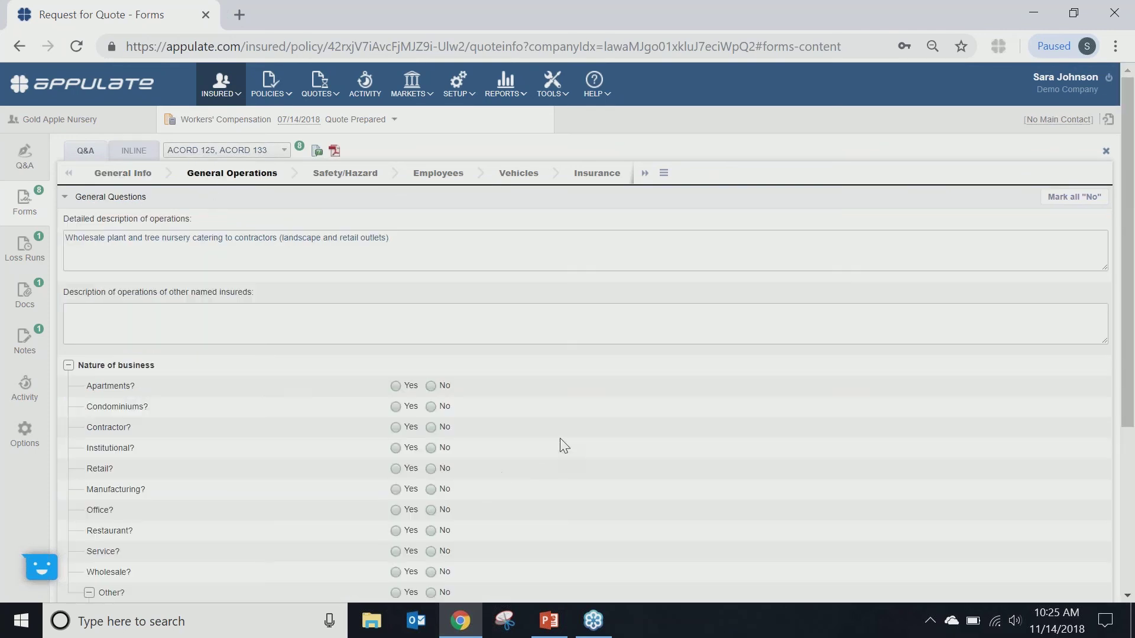
{"action": "scroll", "coordinate": [559, 446], "scroll_direction": "down", "scroll_amount": 5}
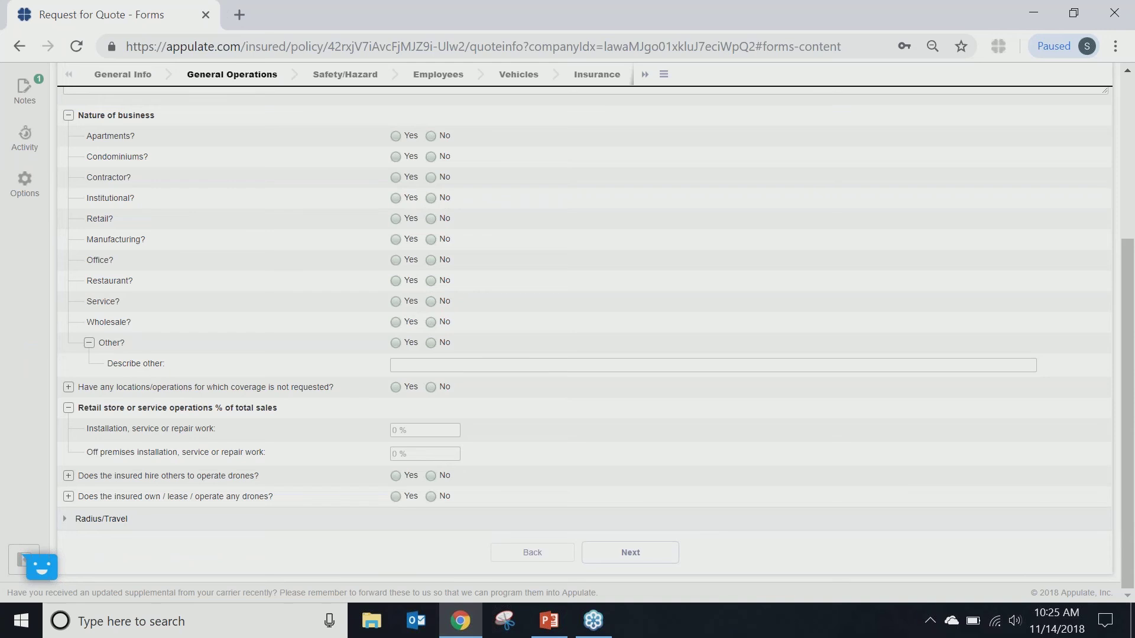
{"action": "scroll", "coordinate": [567, 331], "scroll_direction": "up", "scroll_amount": 5}
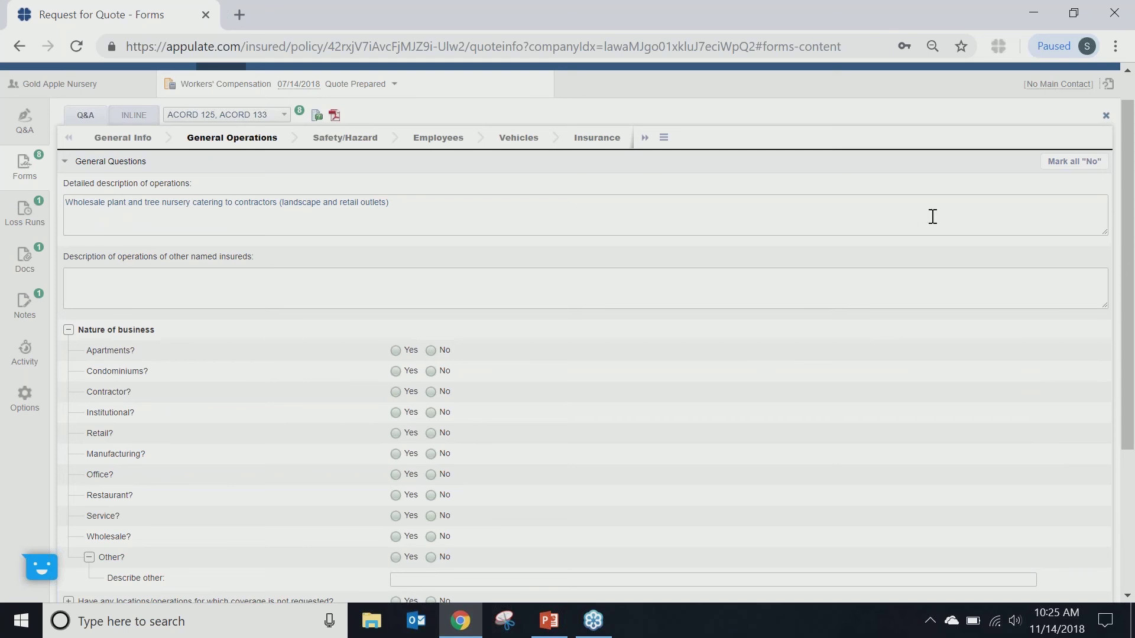
{"action": "left_click", "coordinate": [1056, 171]}
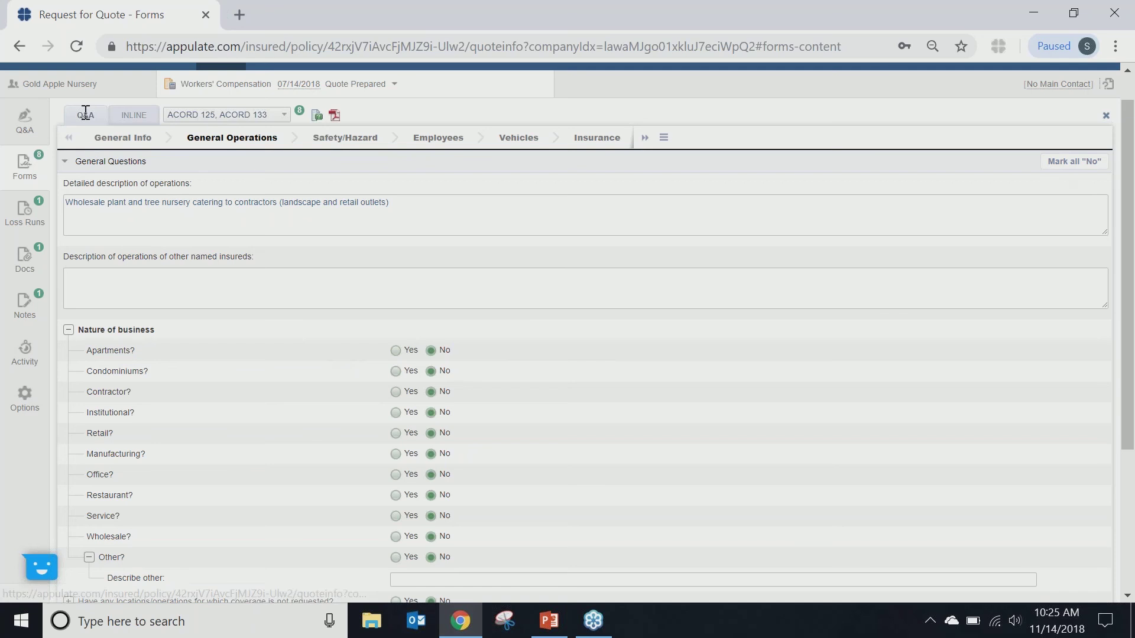
{"action": "left_click", "coordinate": [129, 120]}
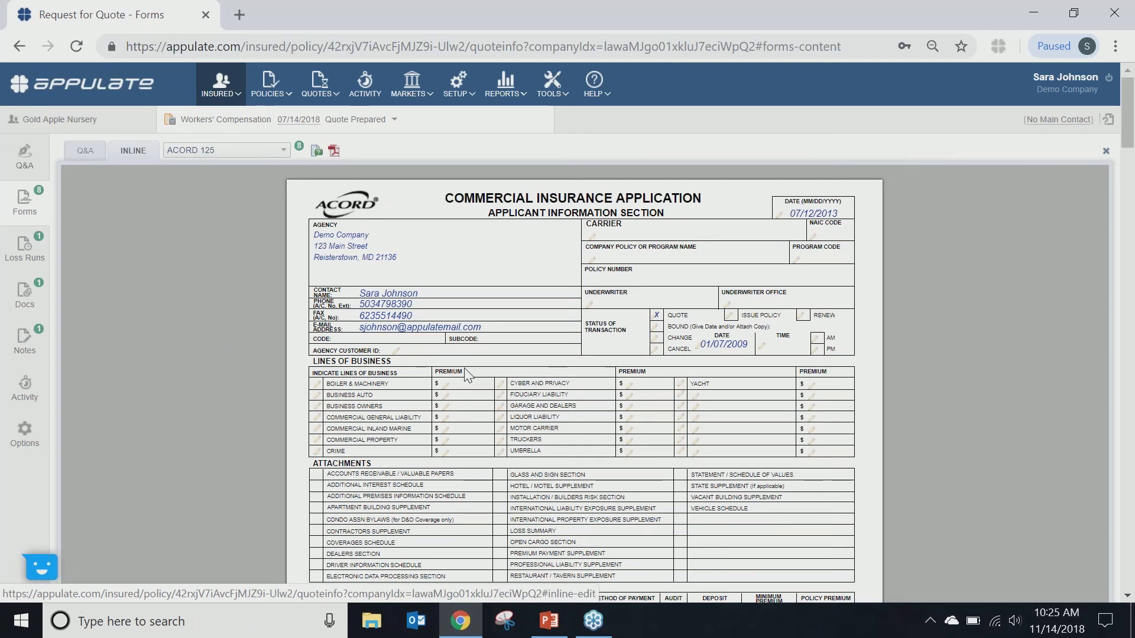
{"action": "scroll", "coordinate": [732, 429], "scroll_direction": "down", "scroll_amount": 4}
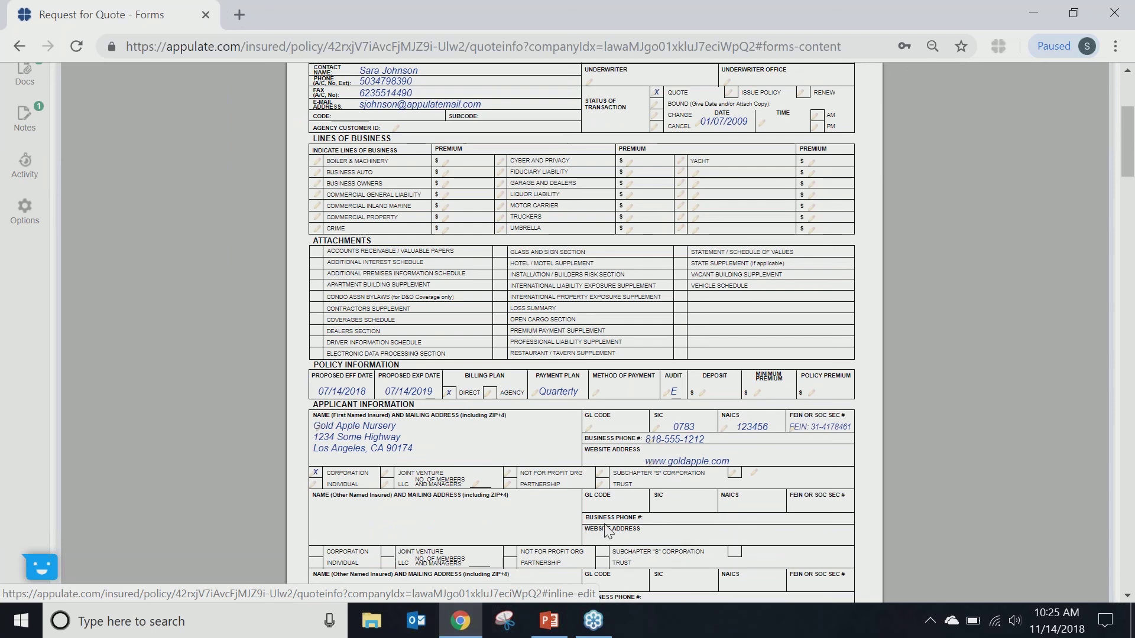
{"action": "scroll", "coordinate": [606, 532], "scroll_direction": "down", "scroll_amount": 3}
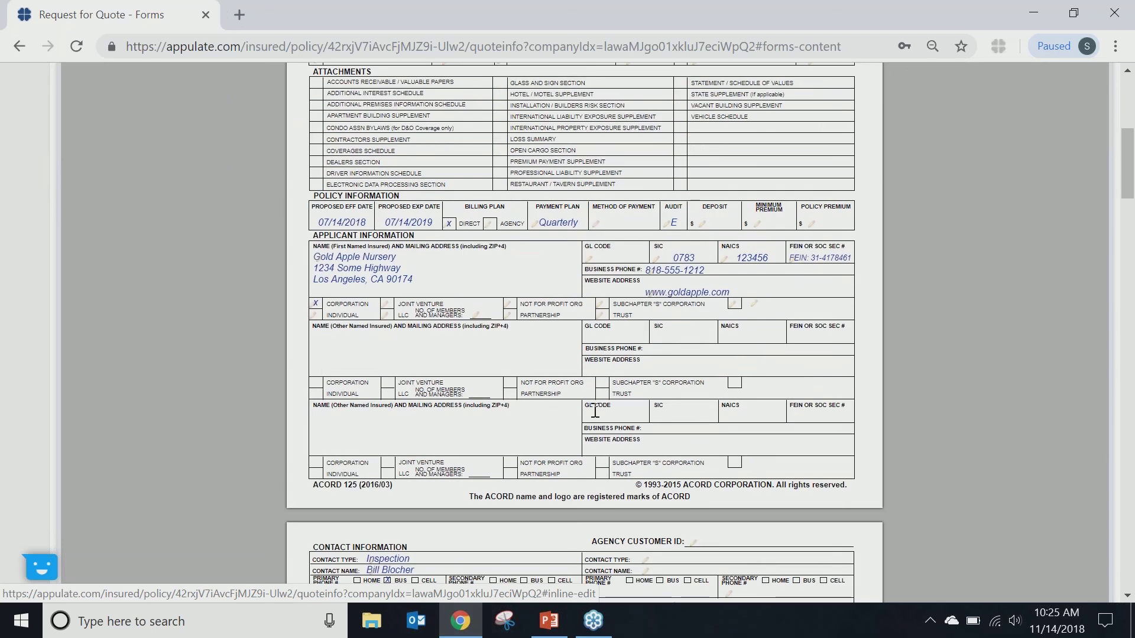
{"action": "scroll", "coordinate": [594, 411], "scroll_direction": "down", "scroll_amount": 5}
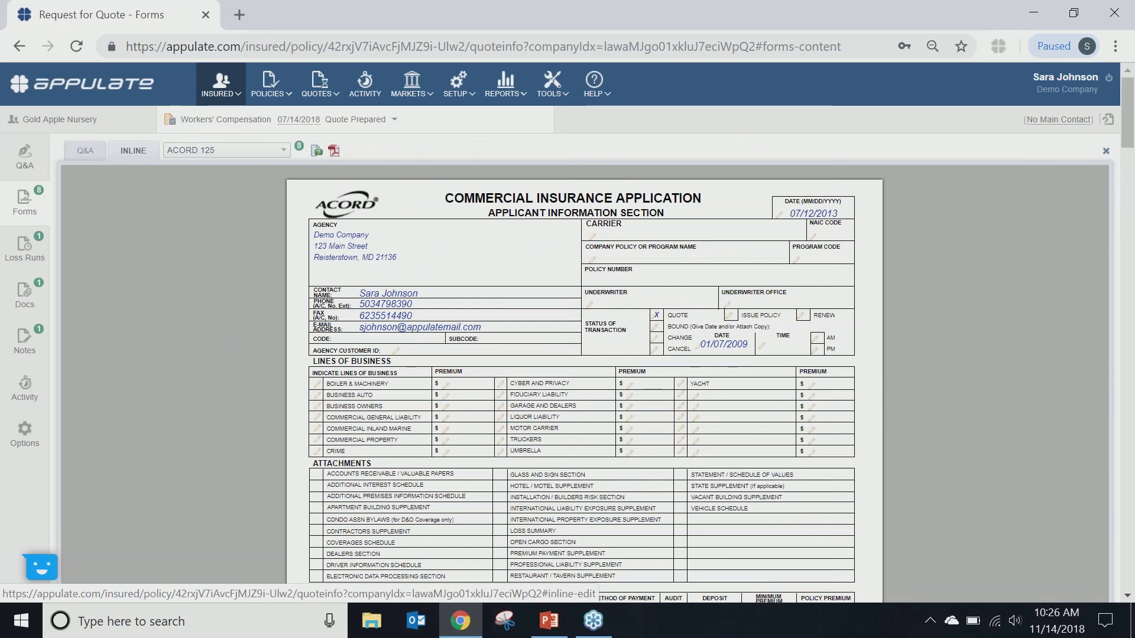
Step: Check the quote's activity log, then go back to the Q&A market list
{"action": "left_click", "coordinate": [25, 387]}
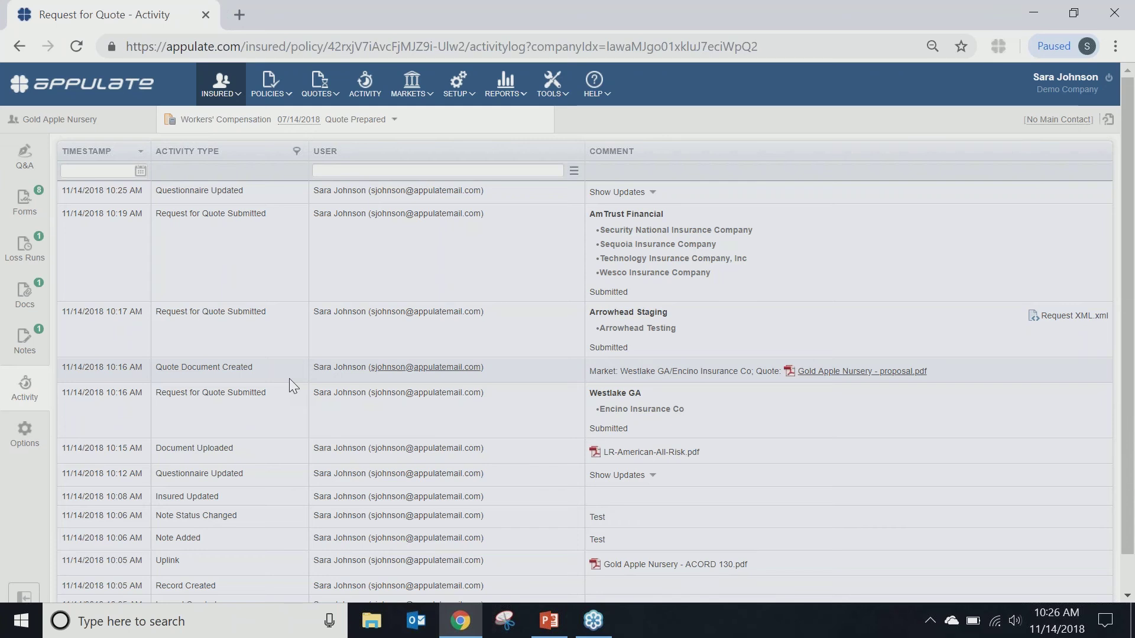
{"action": "left_click", "coordinate": [34, 167]}
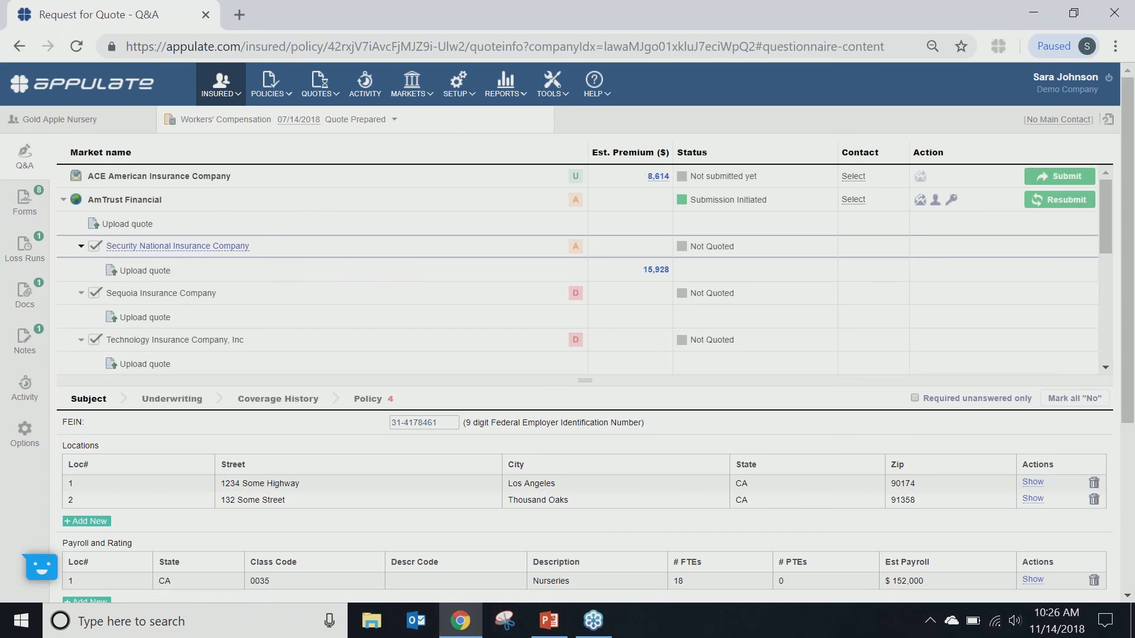
Step: Show the Selected Markets page listing ACE American, AmTrust Financial, Arrowhead Staging and Westlake GA
{"action": "mouse_move", "coordinate": [421, 104]}
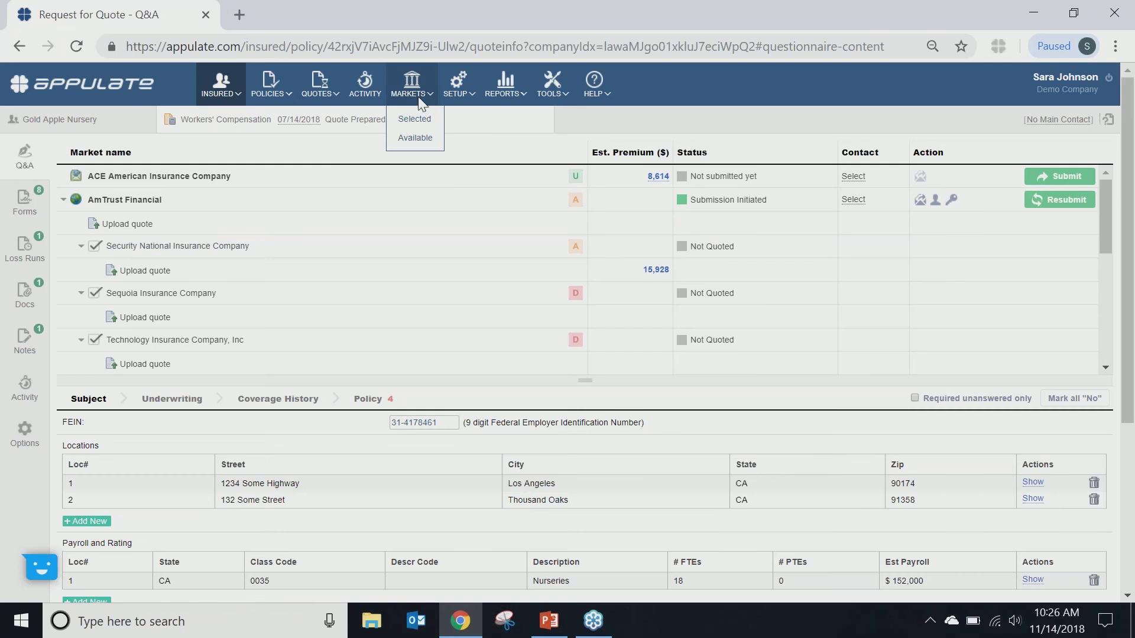
{"action": "left_click", "coordinate": [414, 119]}
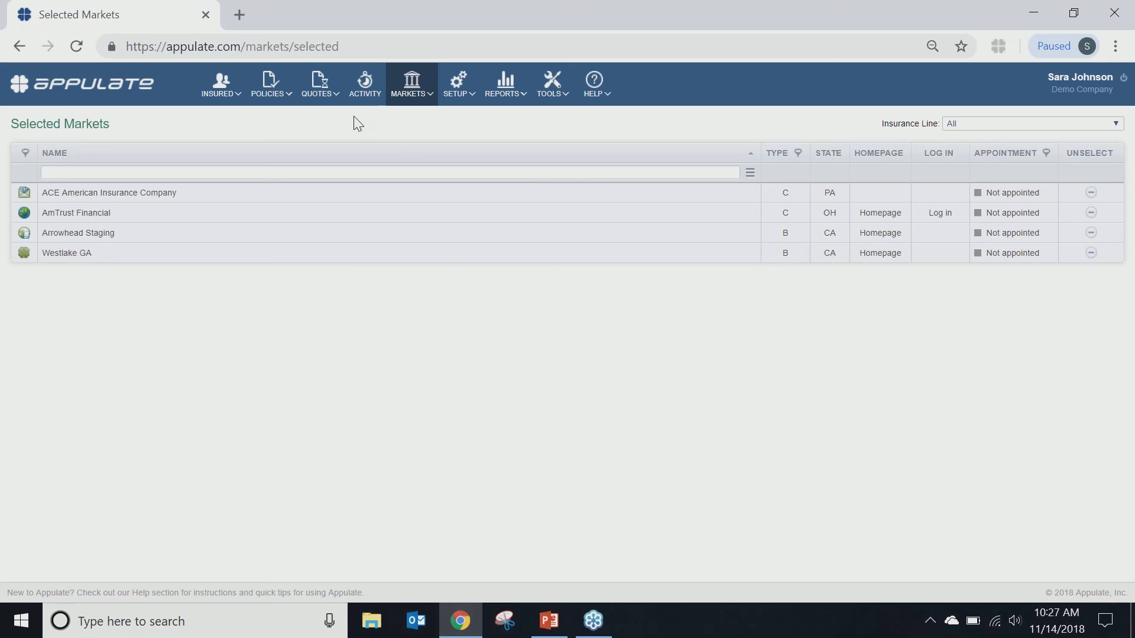
Step: Add 5Star Specialty Programs from Available Markets and check the Selected Markets list
{"action": "mouse_move", "coordinate": [412, 88]}
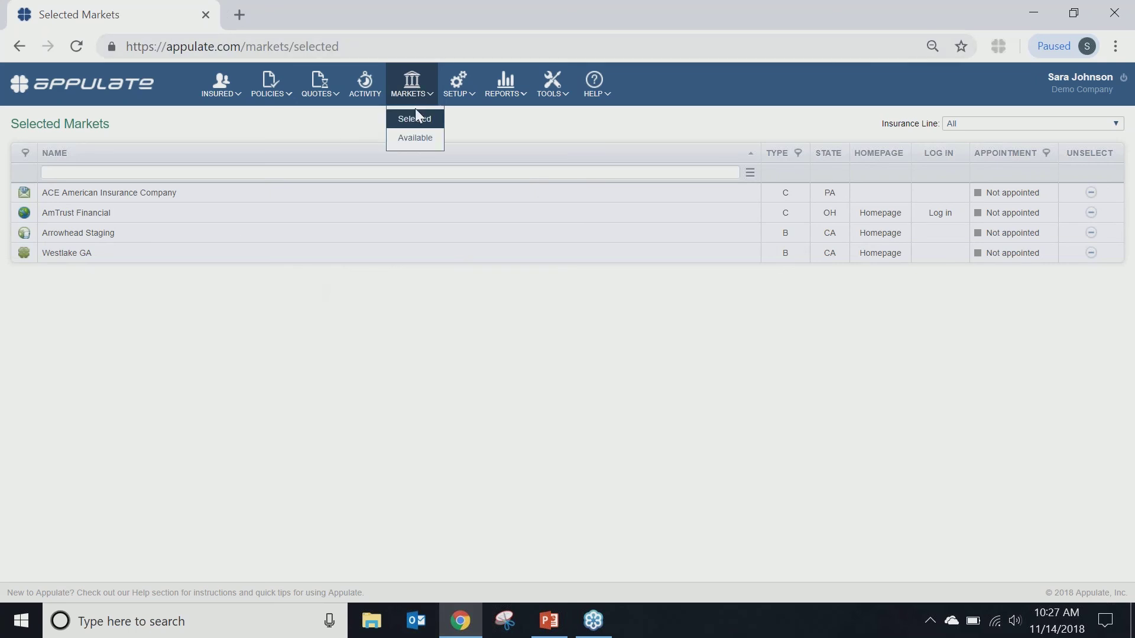
{"action": "left_click", "coordinate": [408, 139]}
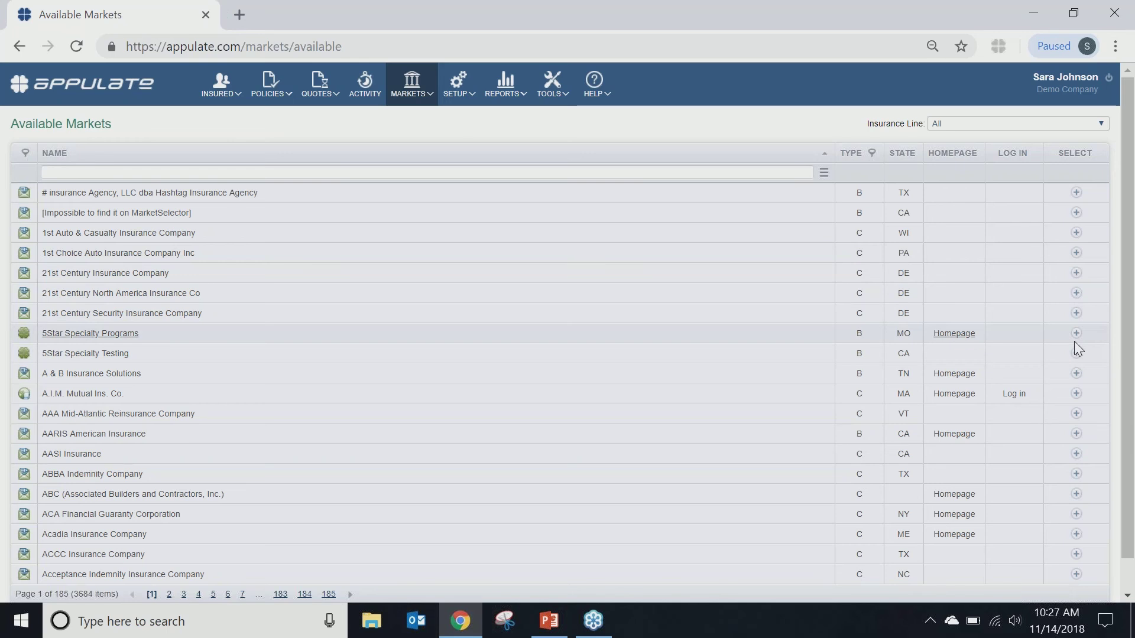
{"action": "left_click", "coordinate": [1076, 334]}
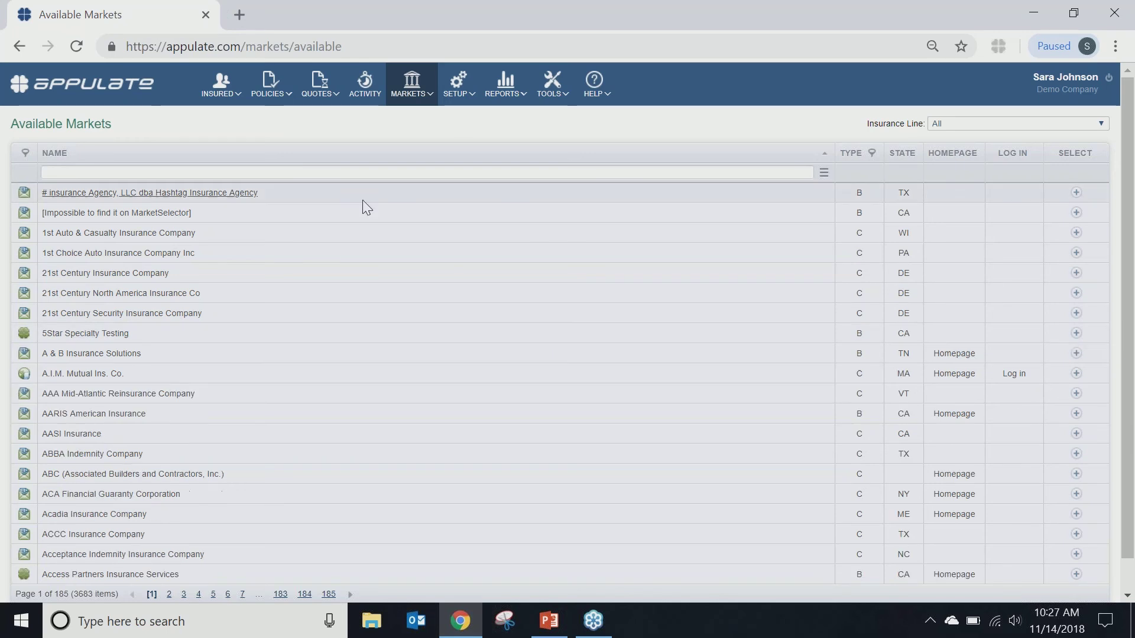
{"action": "mouse_move", "coordinate": [408, 98]}
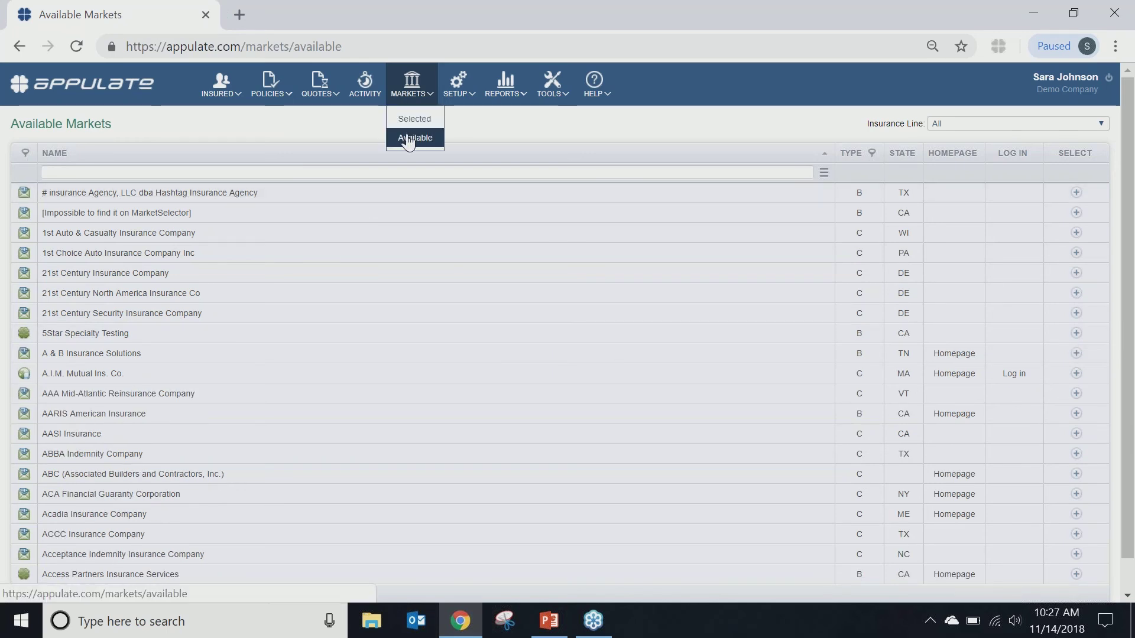
{"action": "left_click", "coordinate": [409, 120]}
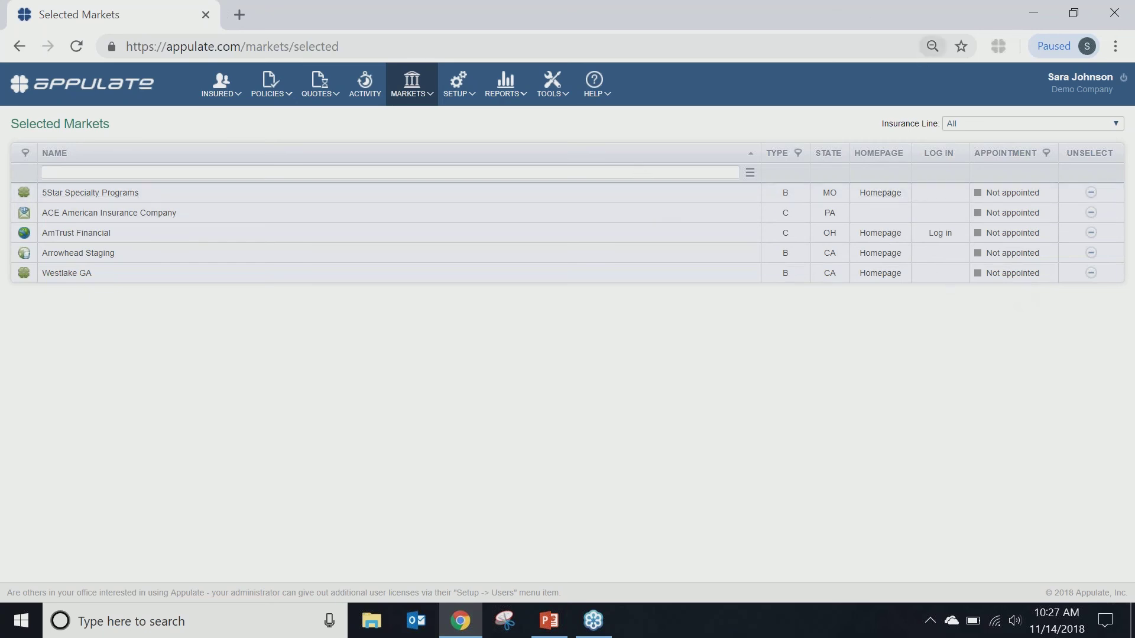
{"action": "left_click", "coordinate": [220, 95]}
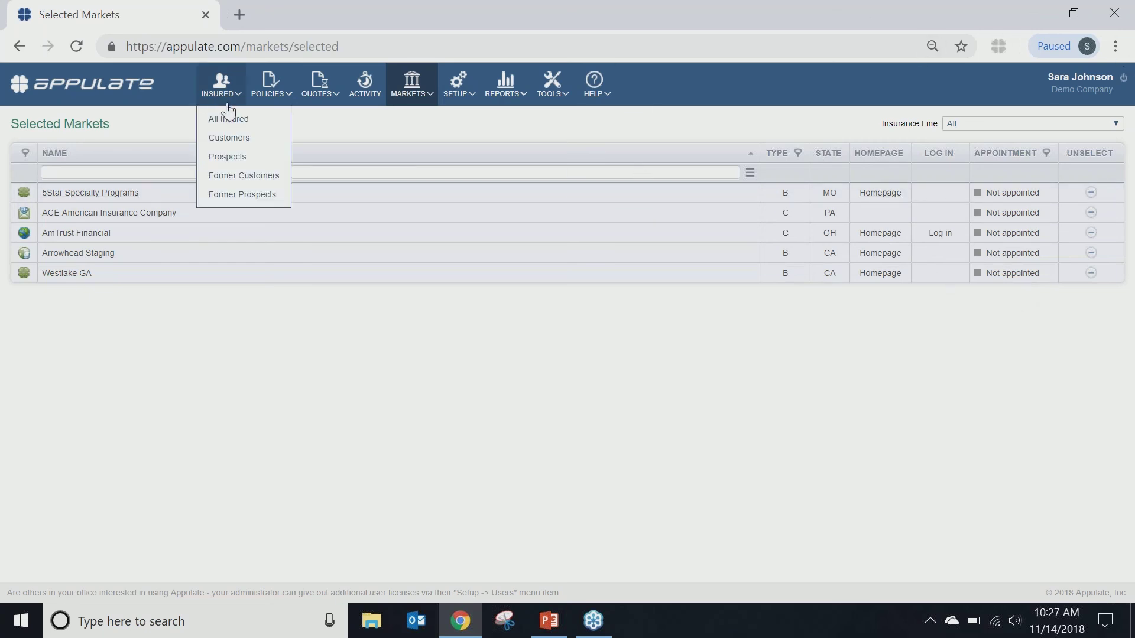